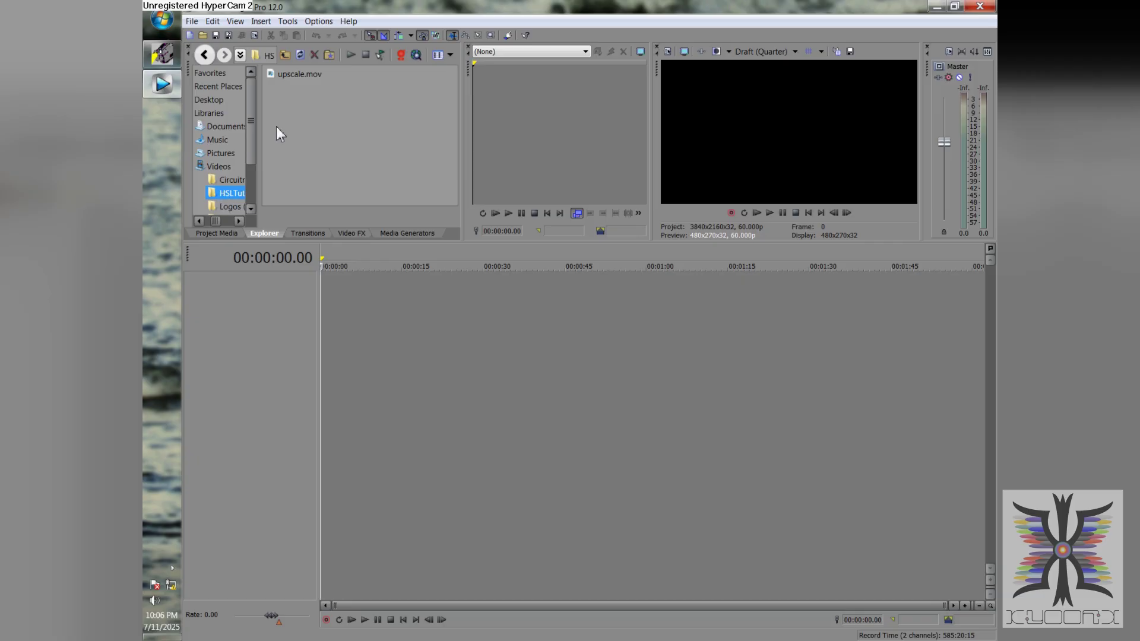
Add upscale.mov to the start of the timeline without matching the project video settings to the media
{"action": "left_click", "coordinate": [270, 73]}
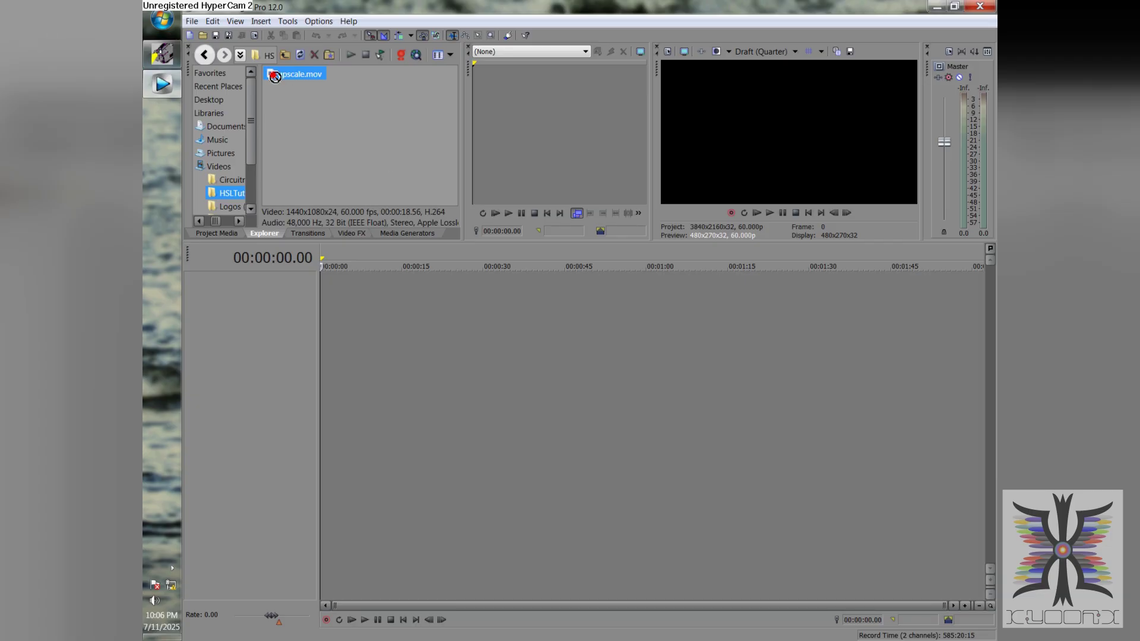
{"action": "left_click_drag", "start_coordinate": [269, 79], "coordinate": [284, 298]}
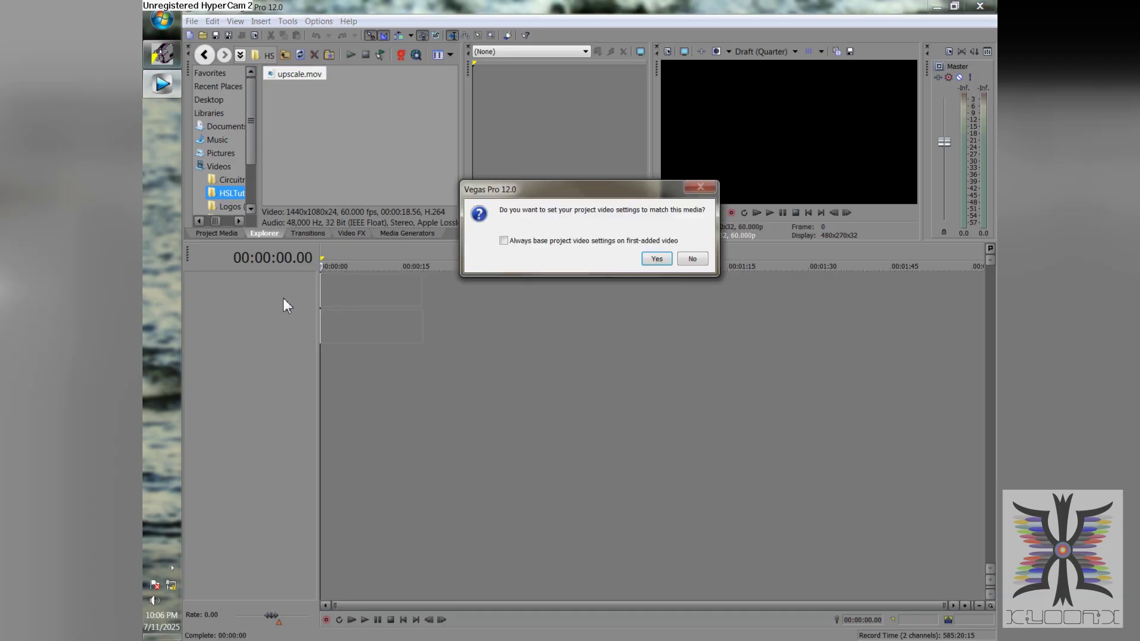
{"action": "left_click", "coordinate": [692, 260]}
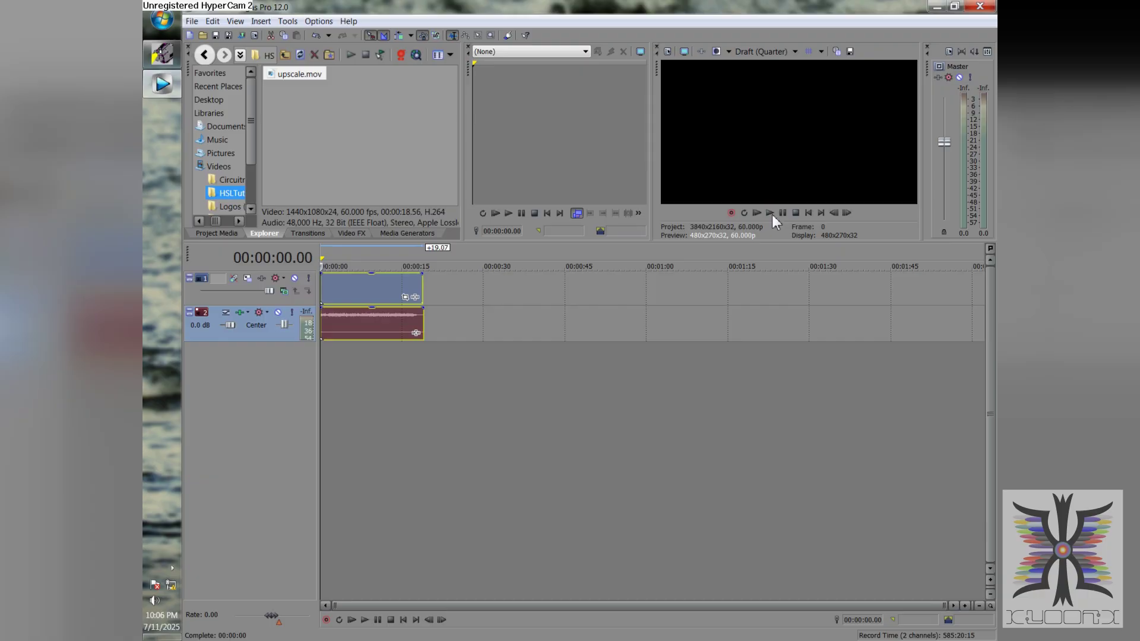
Play part of the clip to preview it, and park the playhead at 00:00:06.41
{"action": "left_click", "coordinate": [358, 291]}
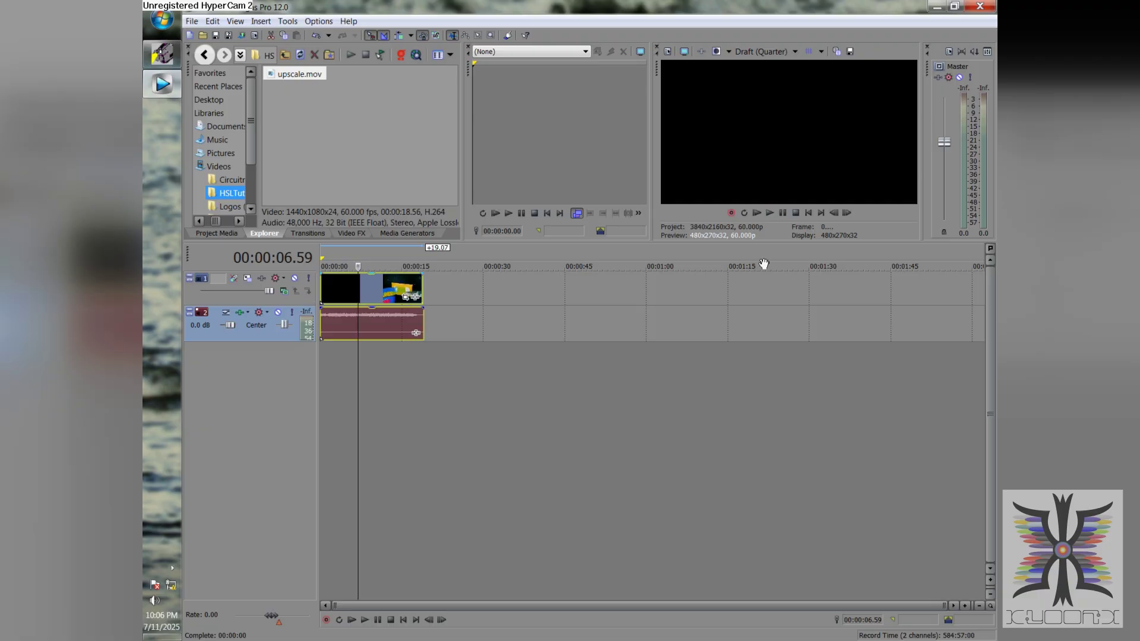
{"action": "left_click", "coordinate": [769, 212]}
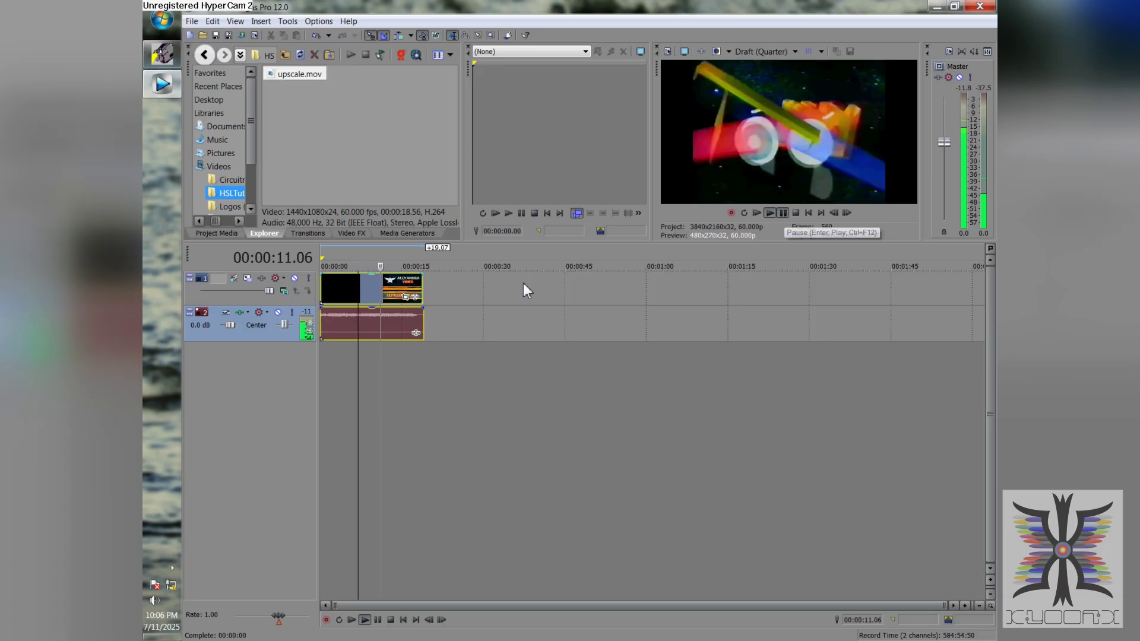
{"action": "key", "text": "space"}
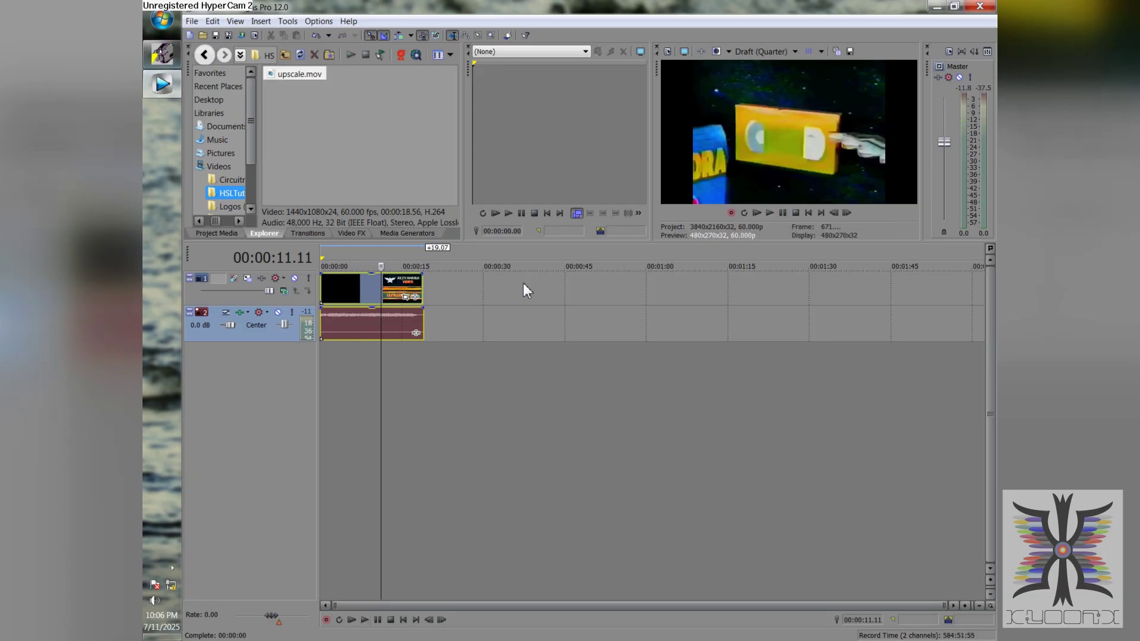
{"action": "left_click", "coordinate": [368, 258]}
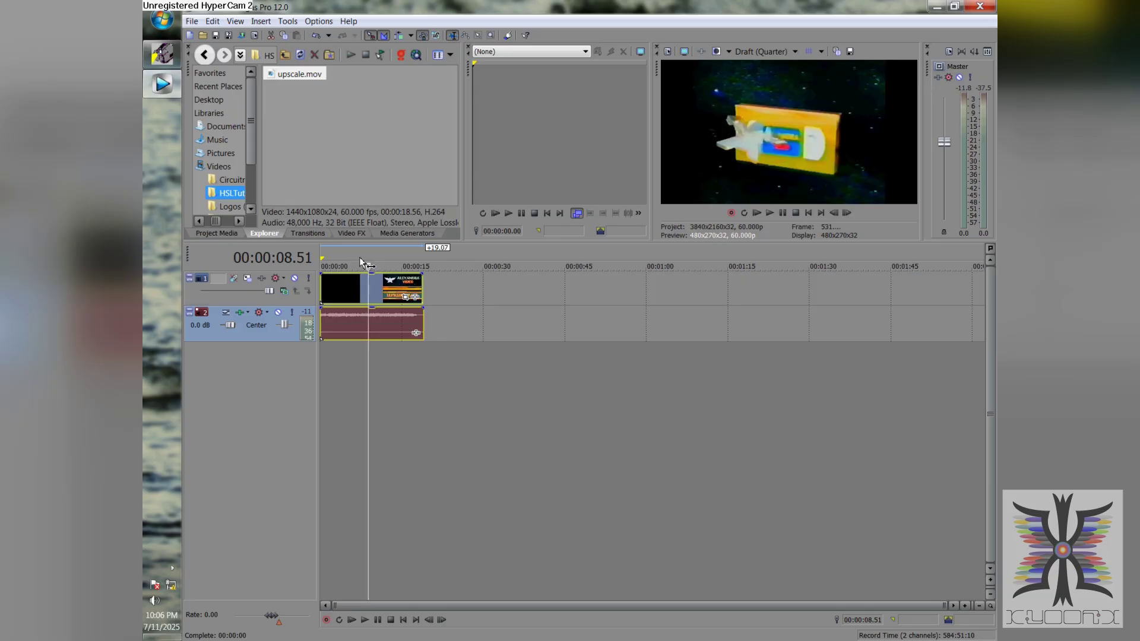
{"action": "left_click", "coordinate": [356, 259]}
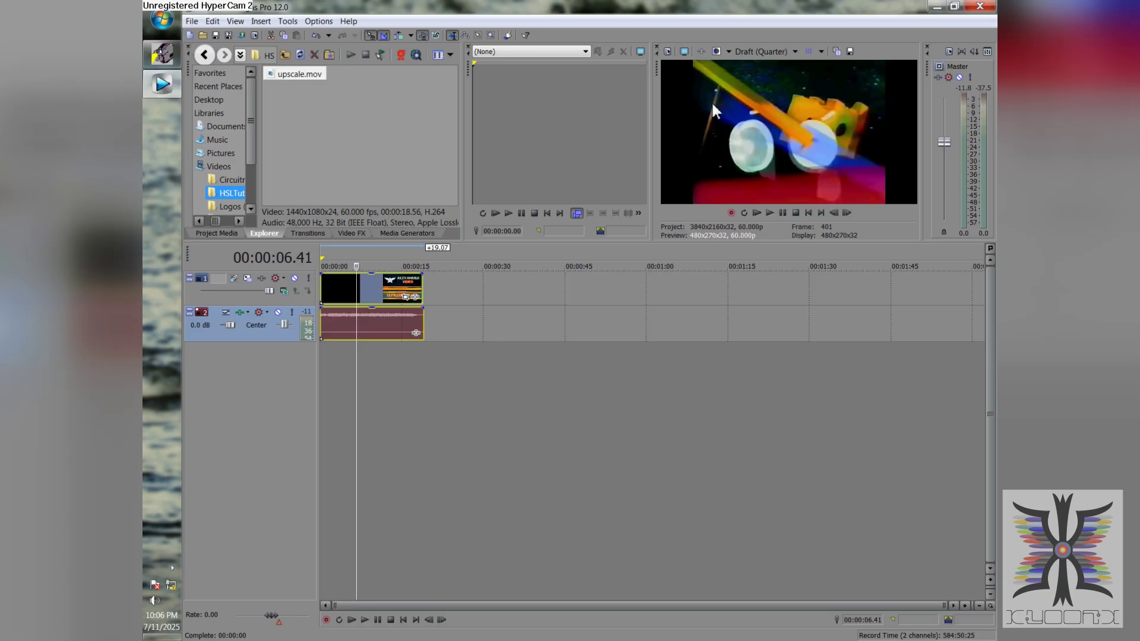
Duplicate the video track, and duplicate both resulting tracks to get four identical video tracks
{"action": "right_click", "coordinate": [290, 300]}
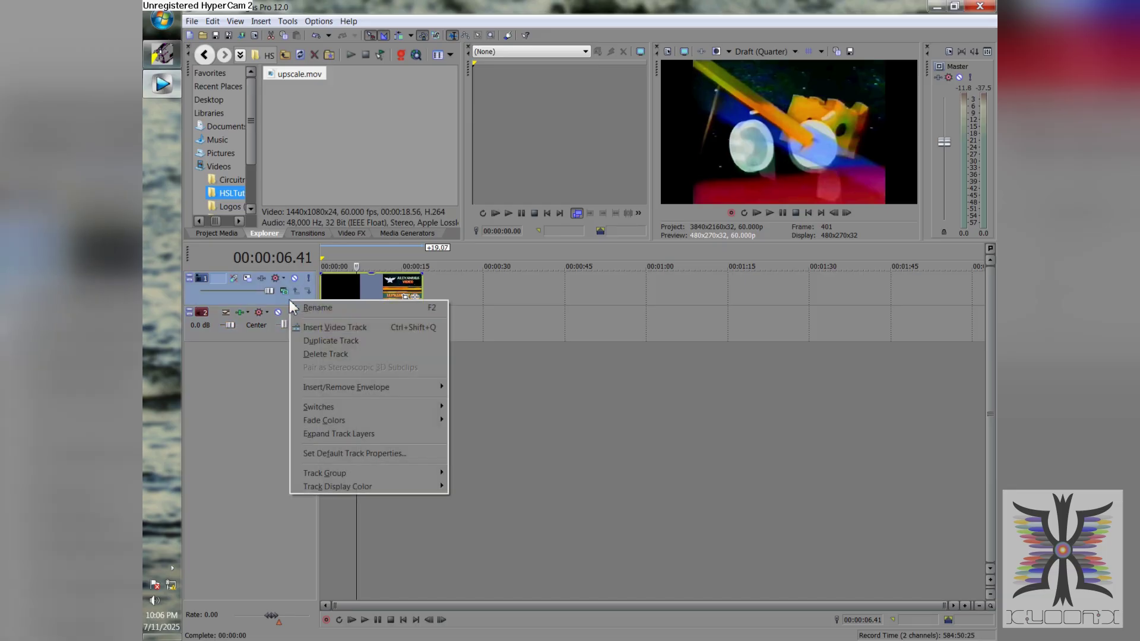
{"action": "left_click", "coordinate": [318, 339]}
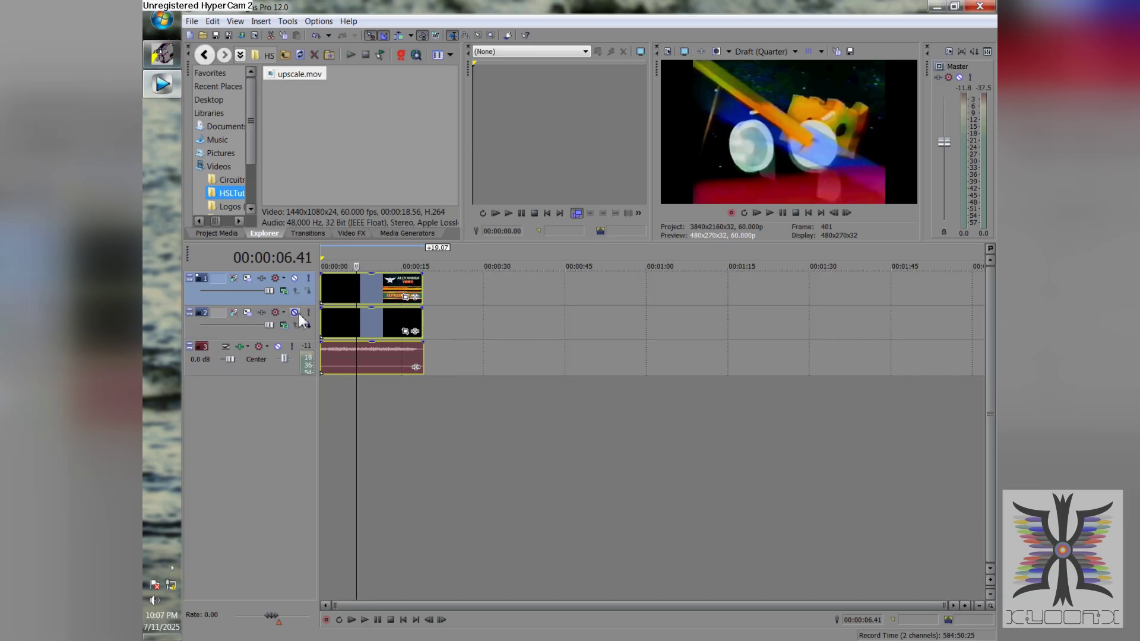
{"action": "left_click", "coordinate": [298, 332], "text": "ctrl"}
{"action": "right_click", "coordinate": [298, 332]}
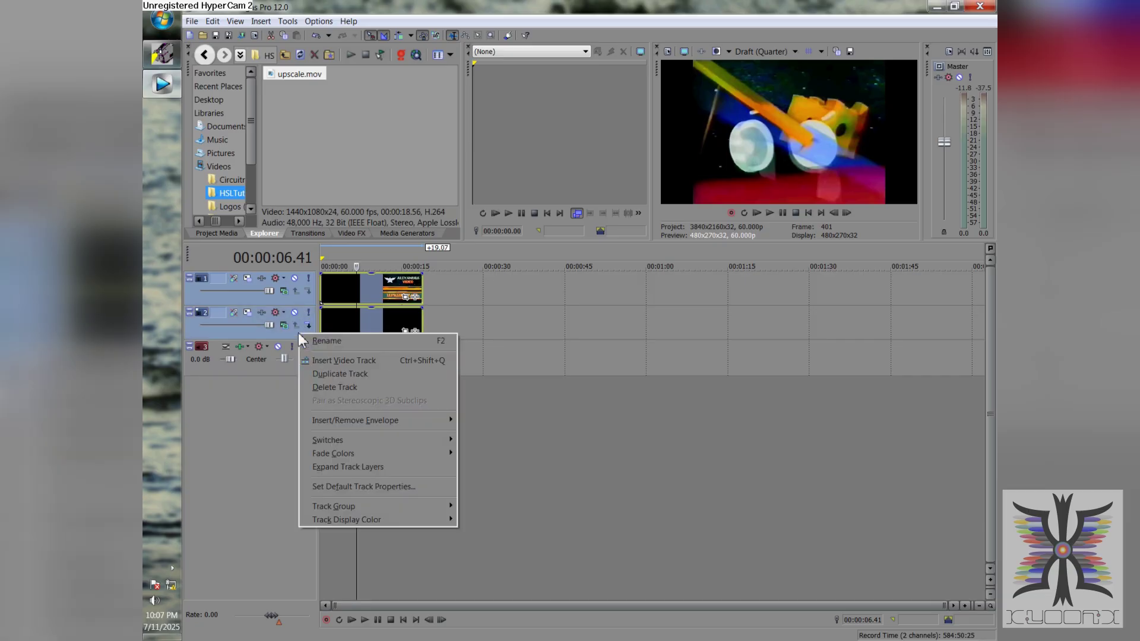
{"action": "left_click", "coordinate": [351, 377]}
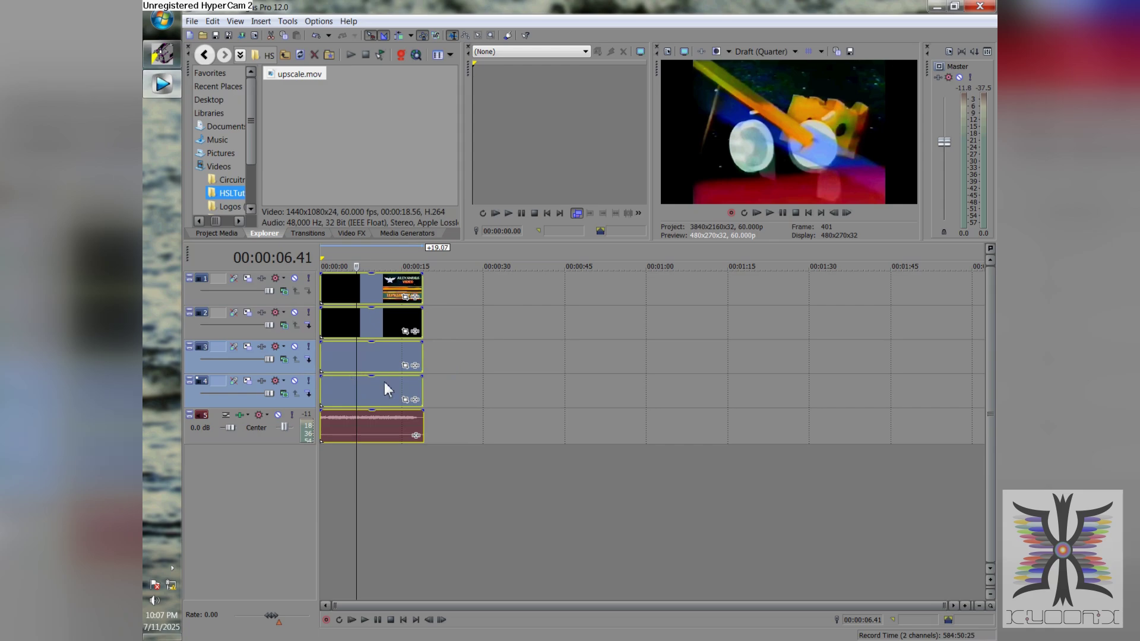
Open Track Motion for Track 1 and scale it to 1920 wide by 1080 high
{"action": "left_click", "coordinate": [248, 278]}
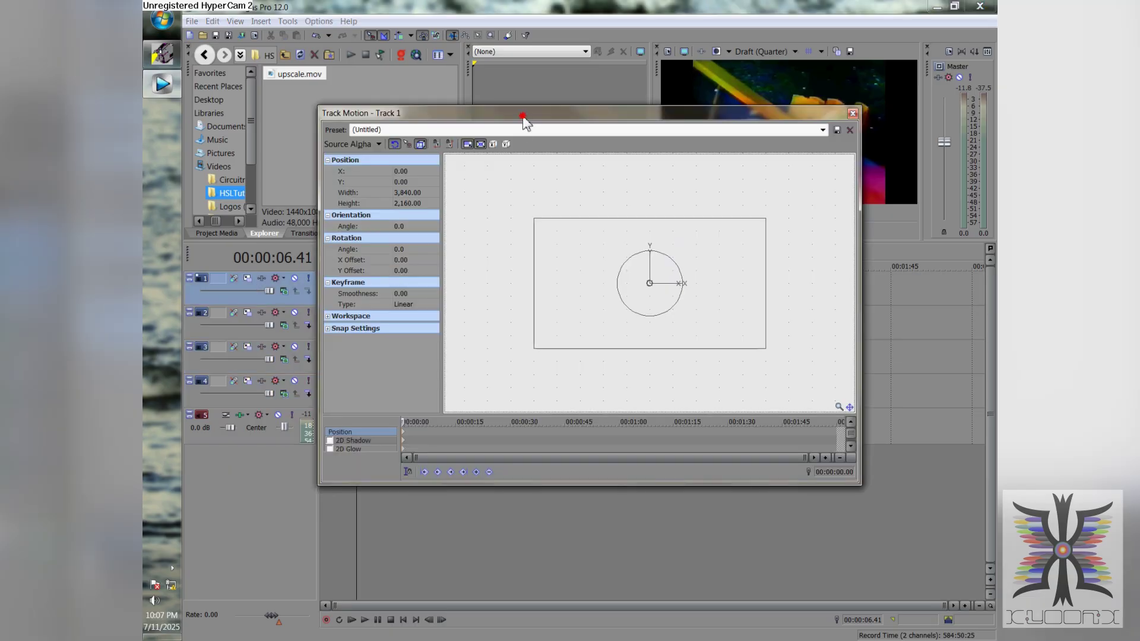
{"action": "left_click_drag", "start_coordinate": [521, 116], "coordinate": [521, 241]}
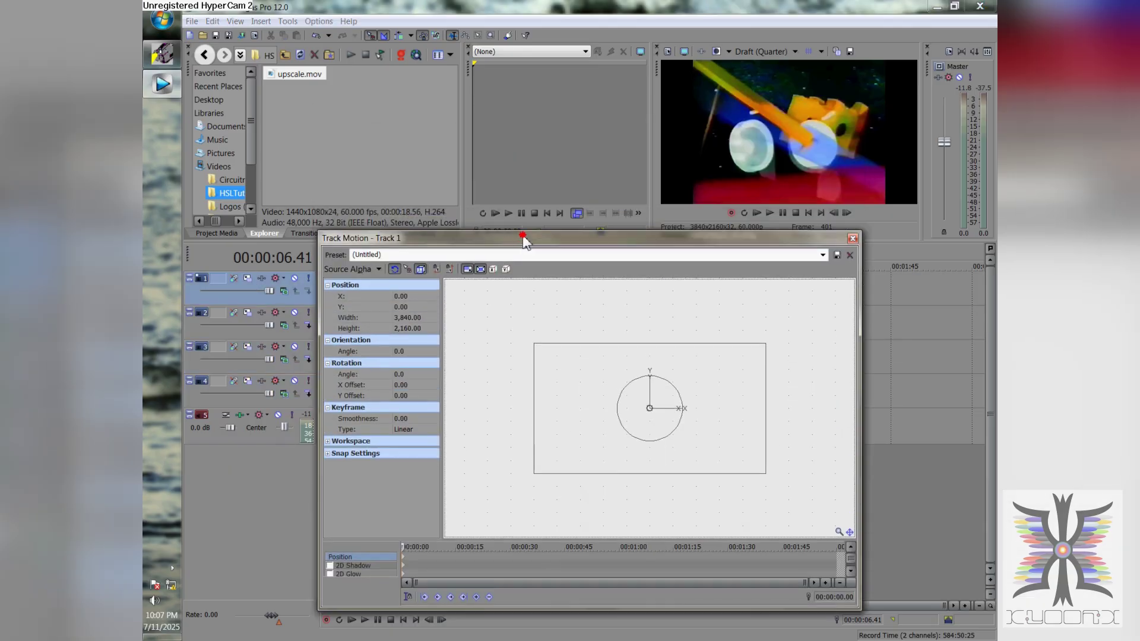
{"action": "left_click", "coordinate": [408, 317]}
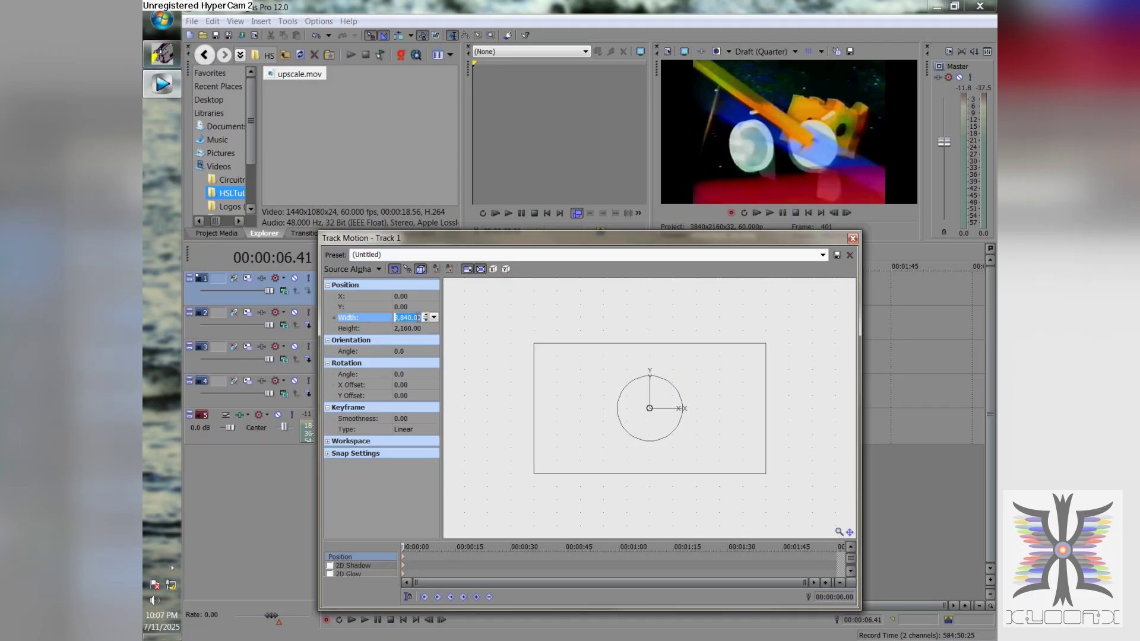
{"action": "type", "text": "1920"}
{"action": "key", "text": "Tab"}
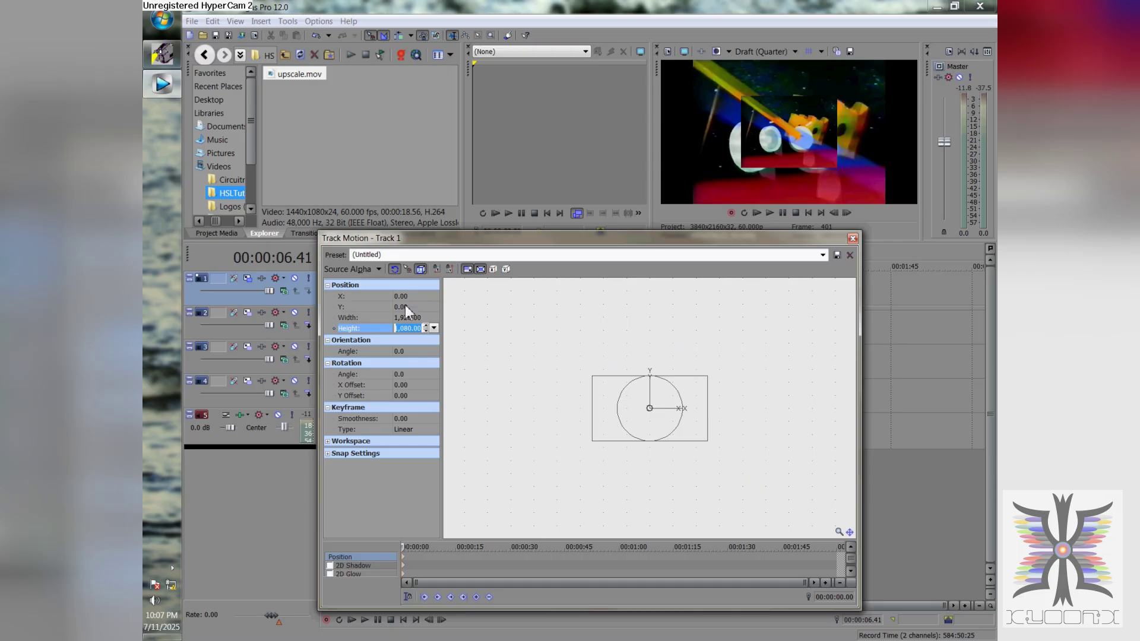
Try a Y position of -540 for Track 1
{"action": "left_click", "coordinate": [406, 307]}
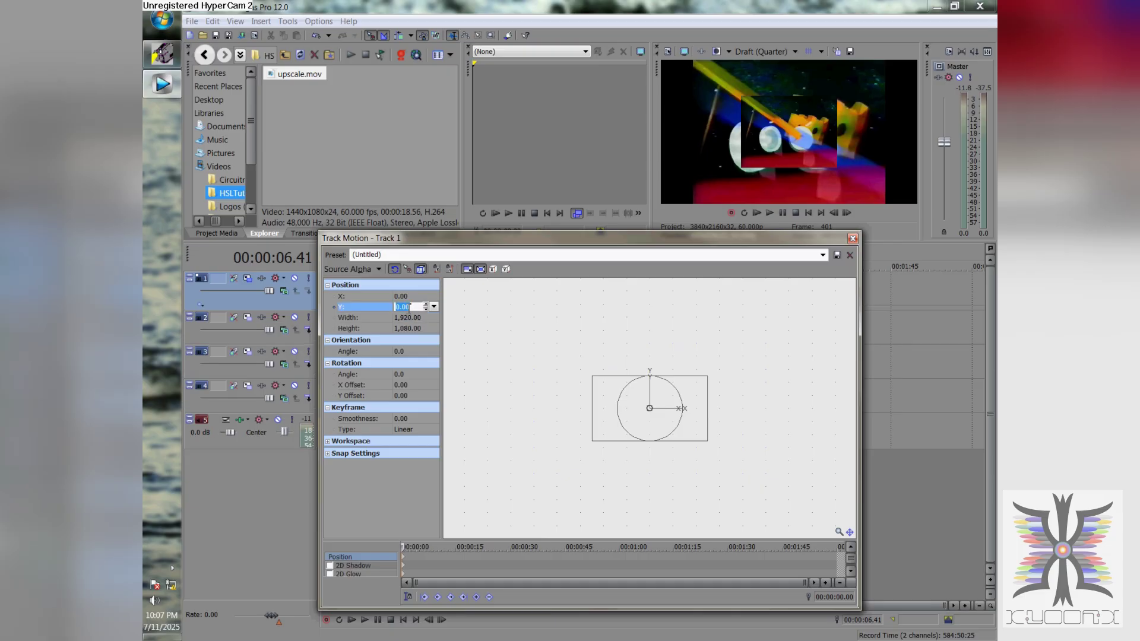
{"action": "type", "text": "-540"}
{"action": "left_click", "coordinate": [408, 314]}
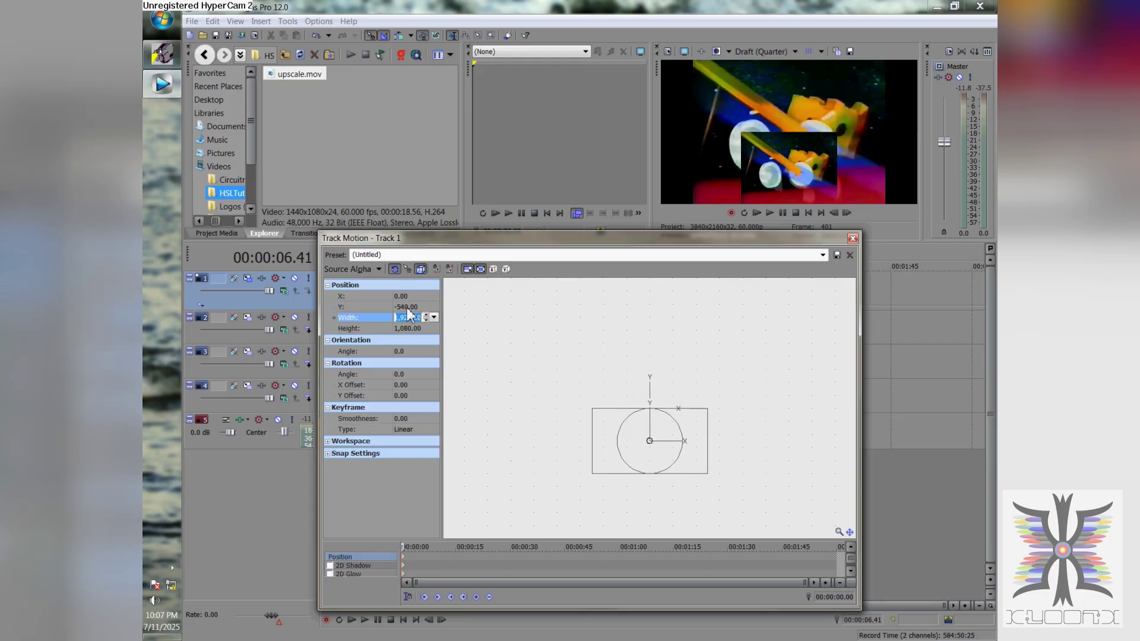
Set Track 1's motion position to Y 540 and X -720, and close its Track Motion window
{"action": "left_click", "coordinate": [408, 307]}
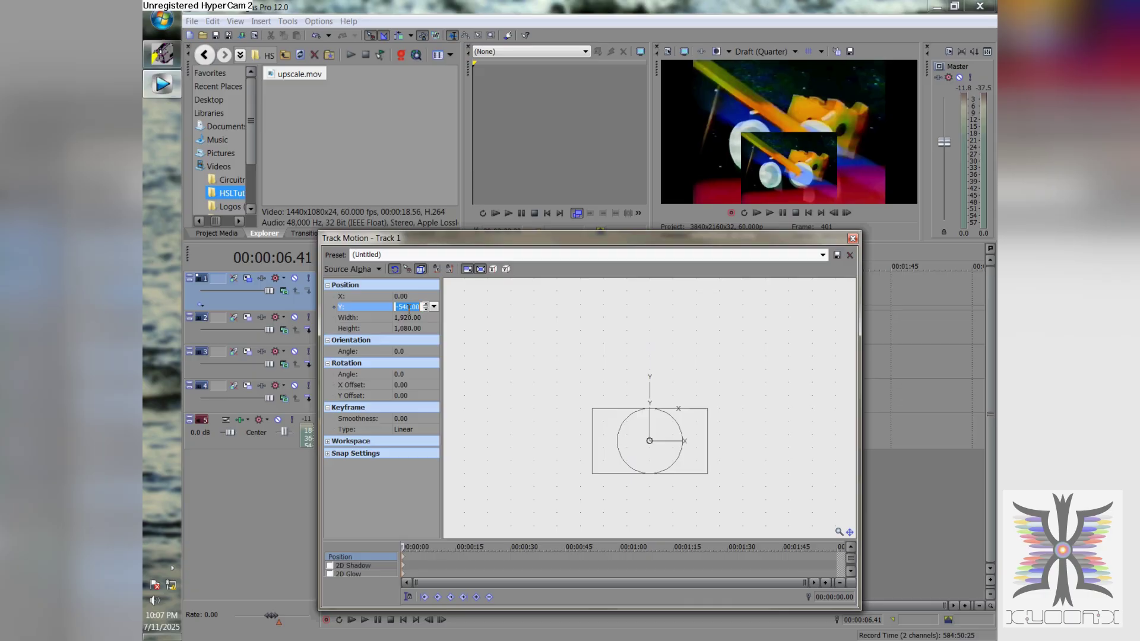
{"action": "type", "text": "540"}
{"action": "left_click", "coordinate": [408, 316]}
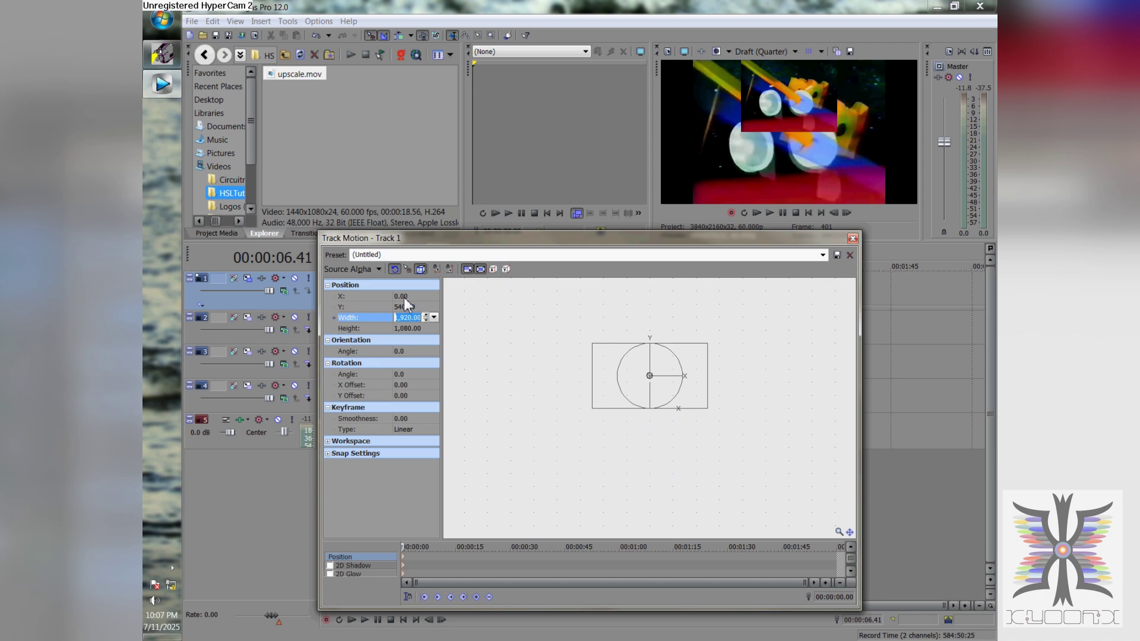
{"action": "left_click", "coordinate": [408, 296]}
{"action": "double_click", "coordinate": [408, 297]}
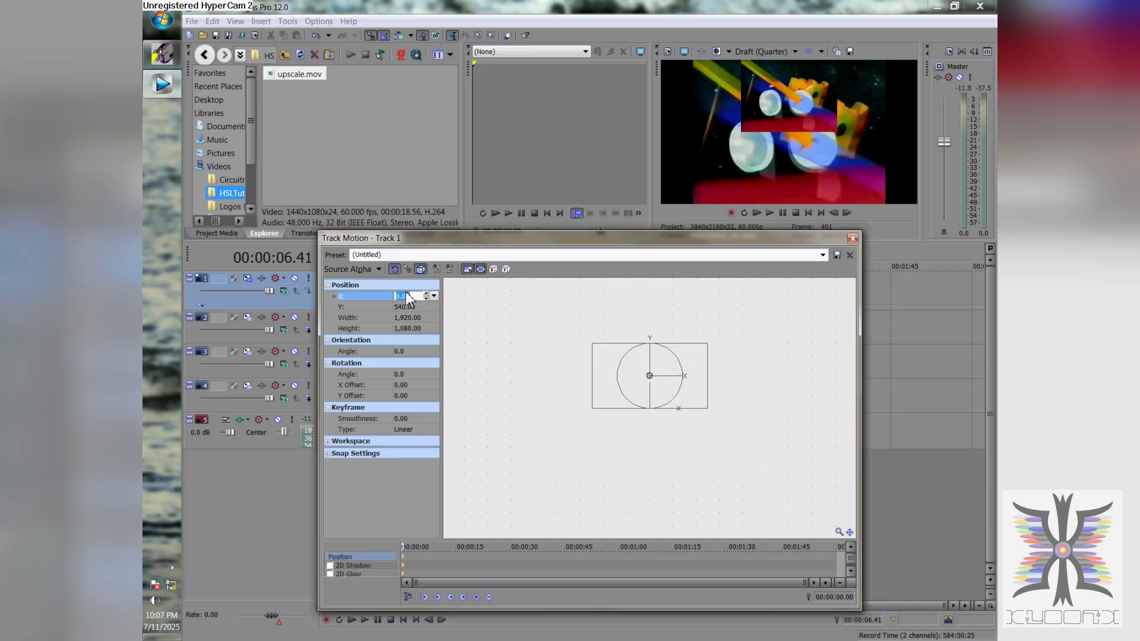
{"action": "type", "text": "-720"}
{"action": "key", "text": "Tab"}
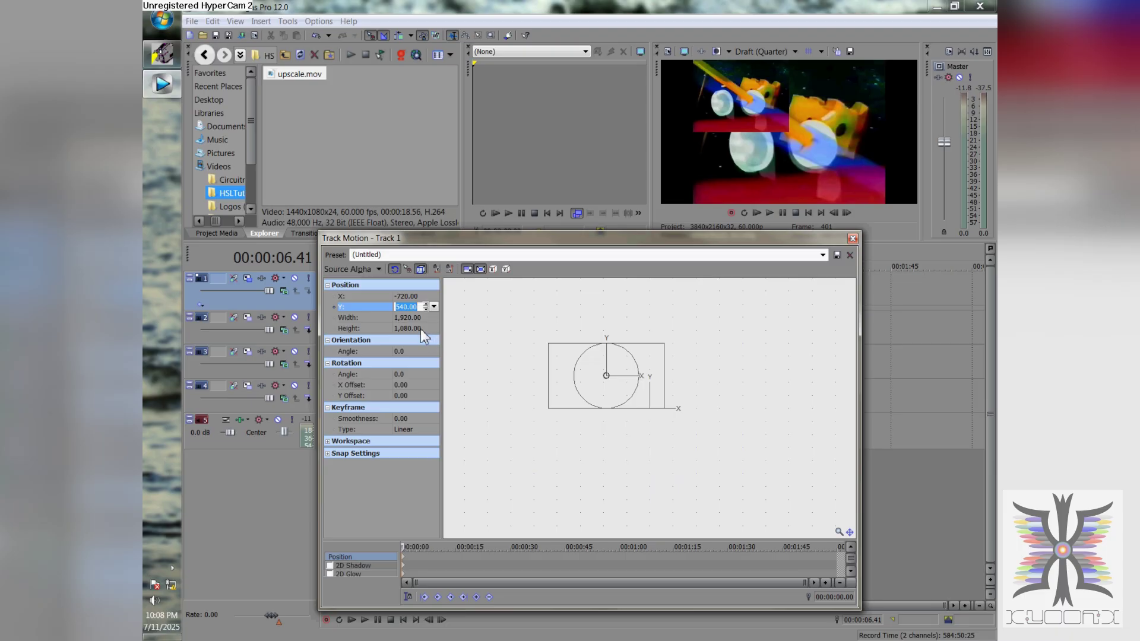
{"action": "left_click", "coordinate": [409, 318]}
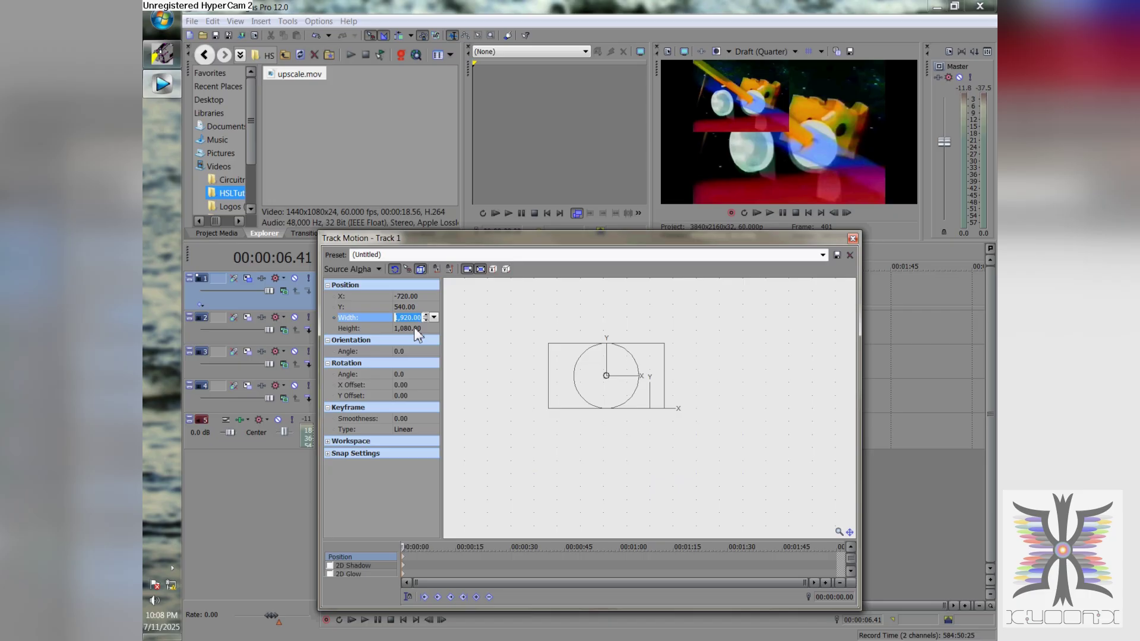
{"action": "left_click", "coordinate": [405, 296]}
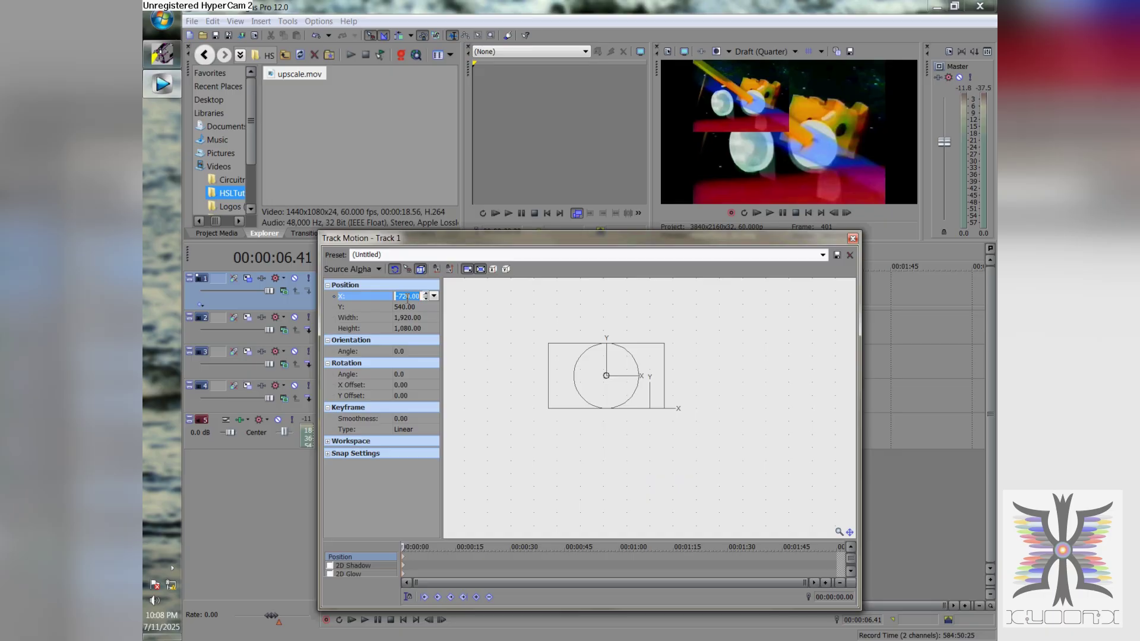
{"action": "left_click", "coordinate": [412, 308]}
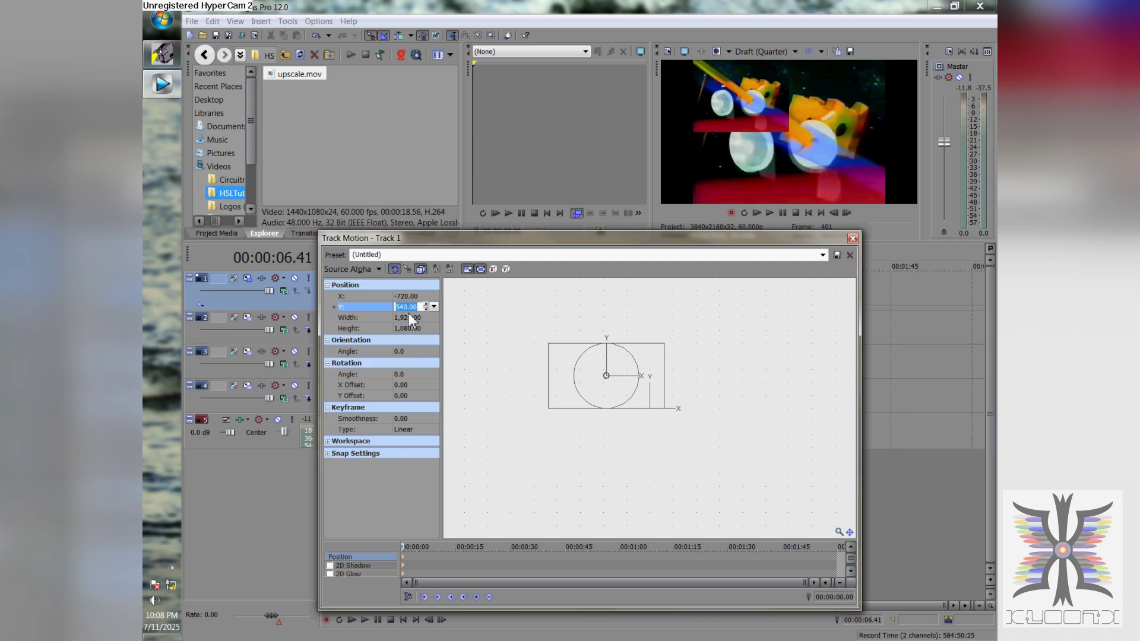
{"action": "left_click", "coordinate": [853, 240]}
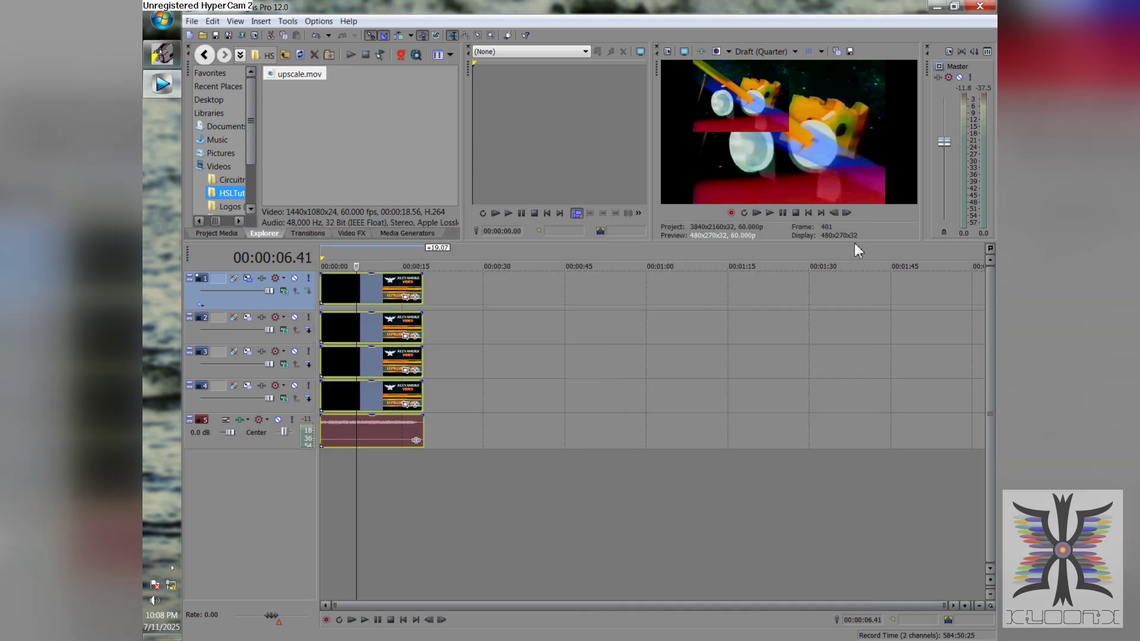
Open Track Motion for Track 2 and set its width to 1920 and height to 1080
{"action": "left_click", "coordinate": [248, 319]}
{"action": "left_click", "coordinate": [398, 319]}
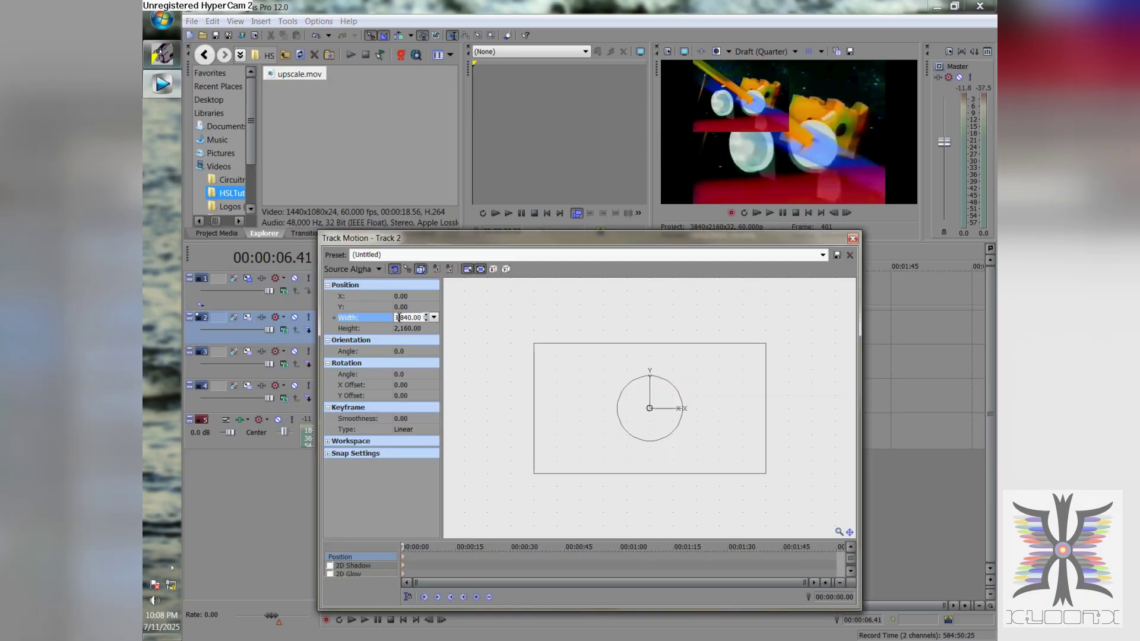
{"action": "type", "text": "1920"}
{"action": "key", "text": "Tab"}
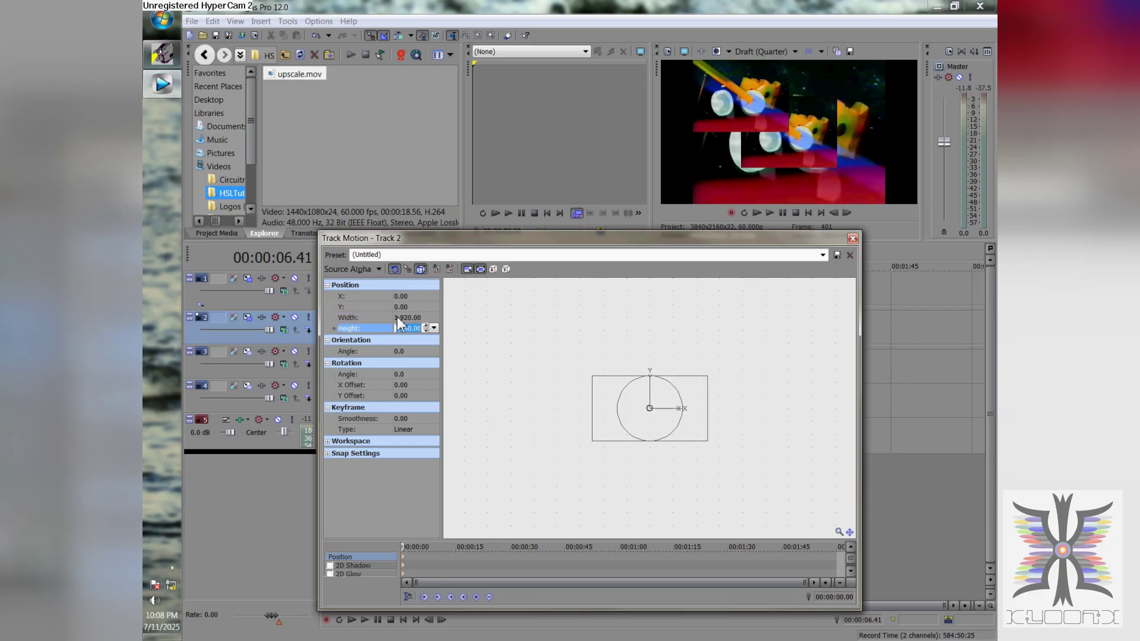
{"action": "type", "text": "1080"}
Set Track 2's motion position to X 720 and Y 540, and close its Track Motion window
{"action": "left_click", "coordinate": [402, 296]}
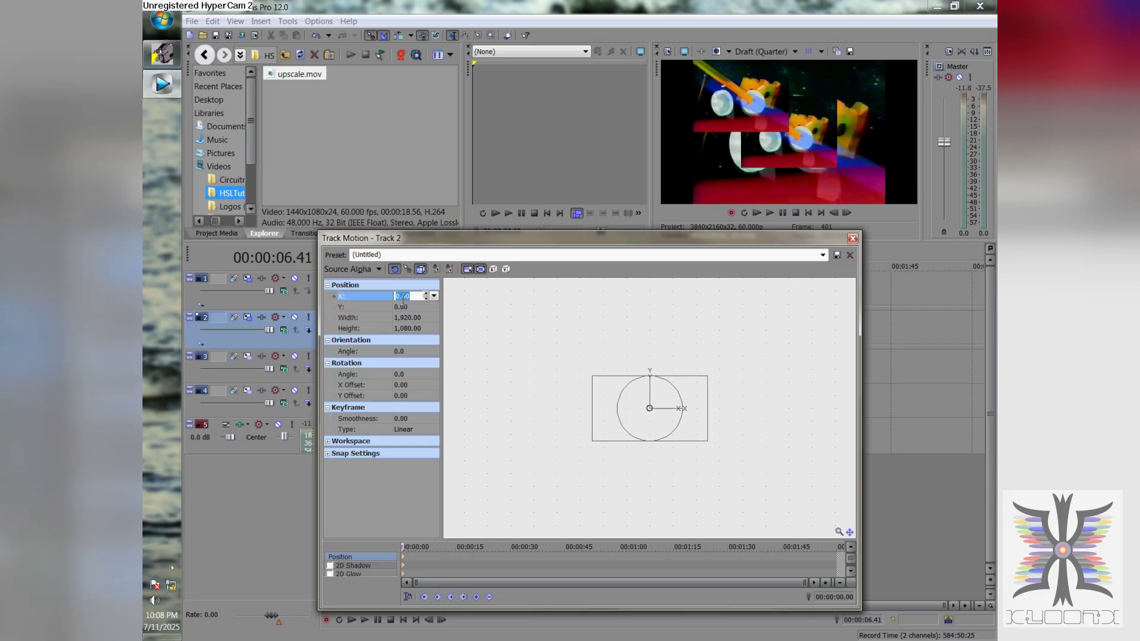
{"action": "type", "text": "720"}
{"action": "left_click", "coordinate": [402, 305]}
{"action": "type", "text": "540"}
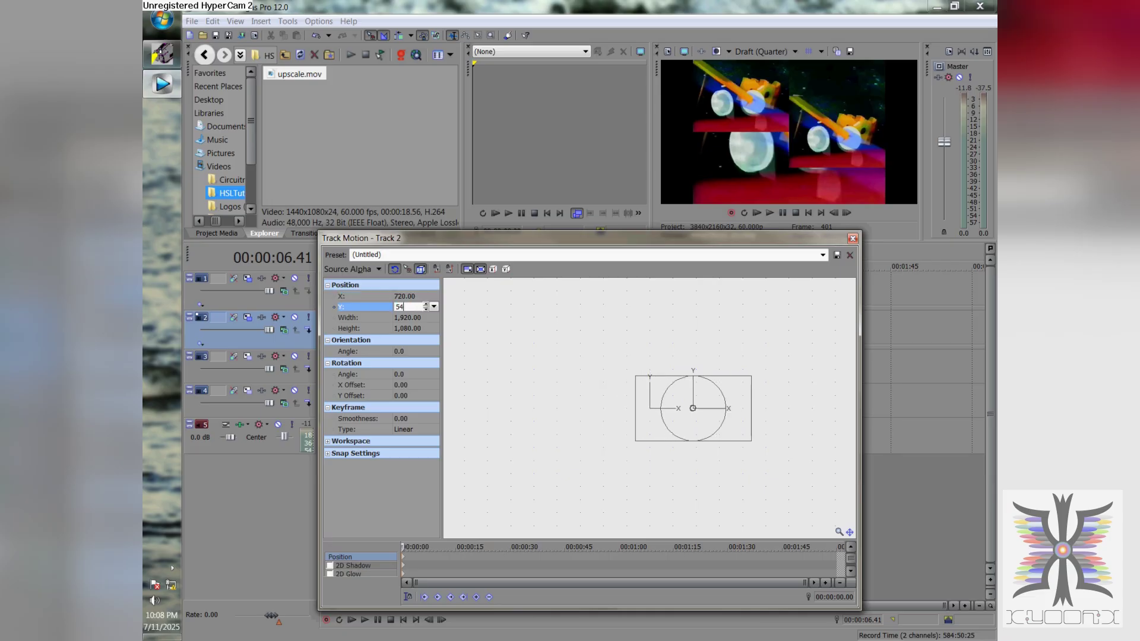
{"action": "key", "text": "Tab"}
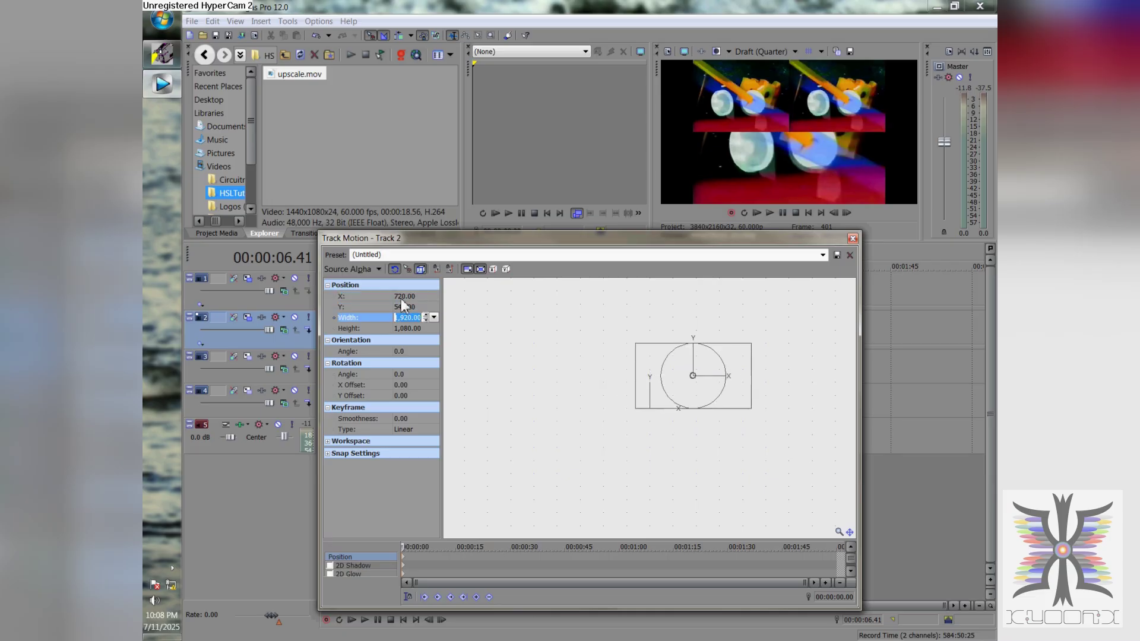
{"action": "left_click", "coordinate": [852, 238]}
Open Track Motion for Track 3 and scale it to 1920 wide by 1080 high
{"action": "left_click", "coordinate": [247, 357]}
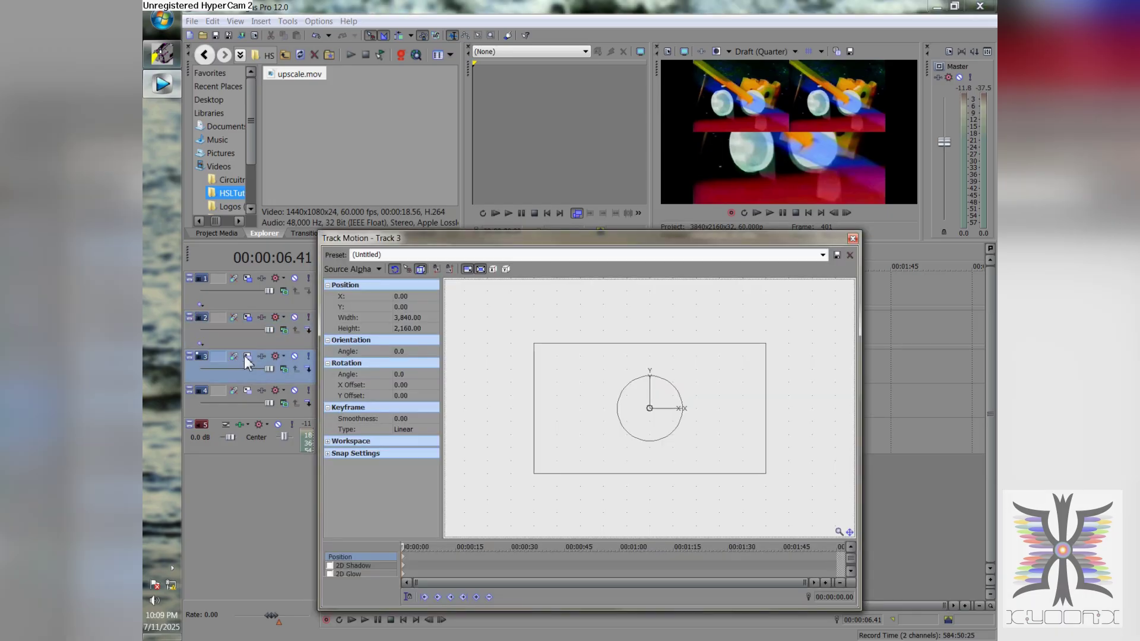
{"action": "left_click", "coordinate": [404, 317]}
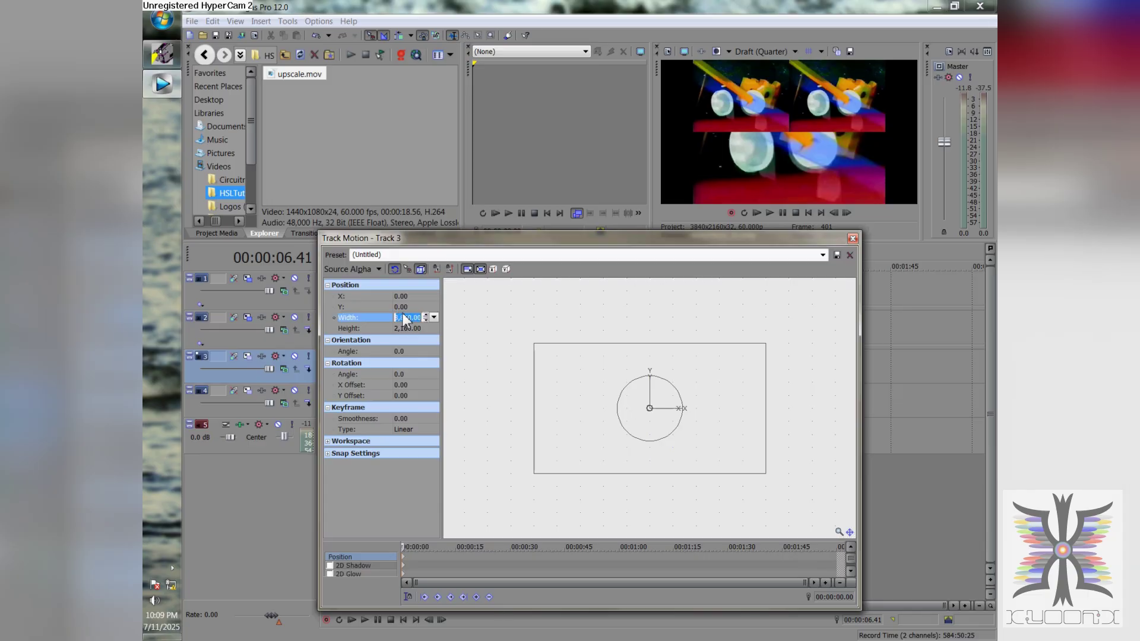
{"action": "type", "text": "1,920"}
{"action": "key", "text": "Tab"}
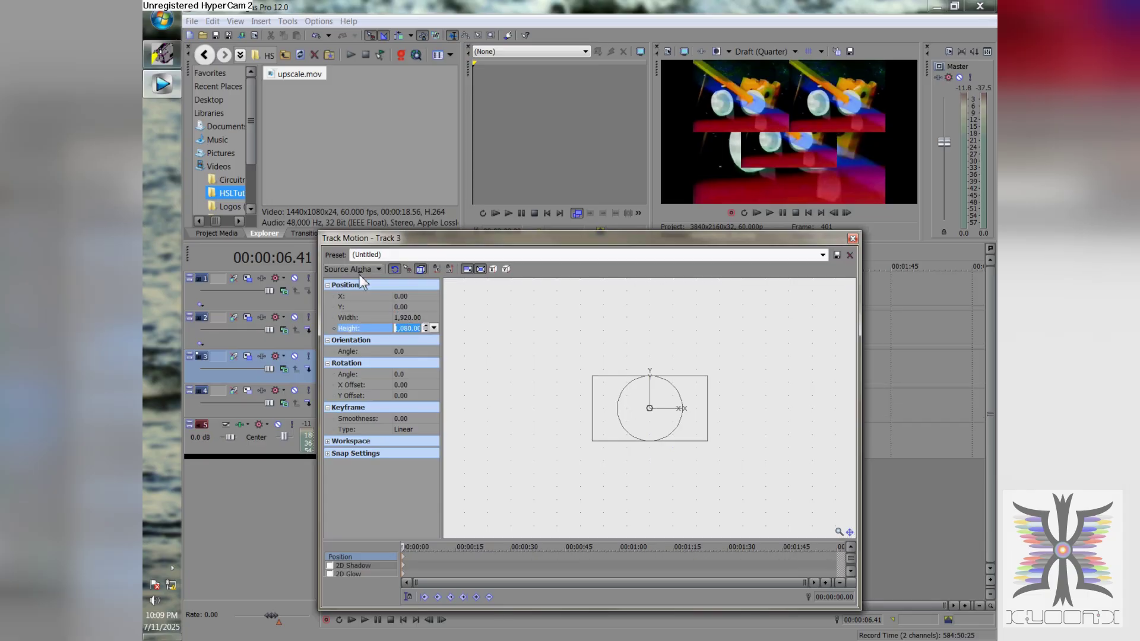
Set Track 3's motion position to X -720 and Y -540, and close its Track Motion window
{"action": "left_click", "coordinate": [408, 296]}
{"action": "type", "text": "-720"}
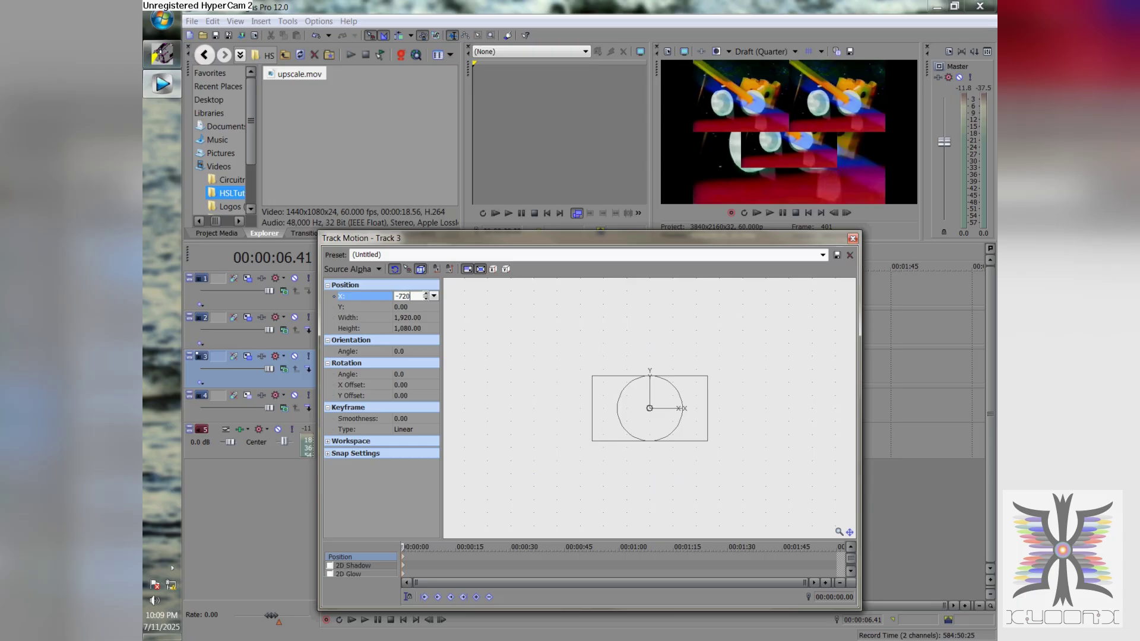
{"action": "key", "text": "Tab"}
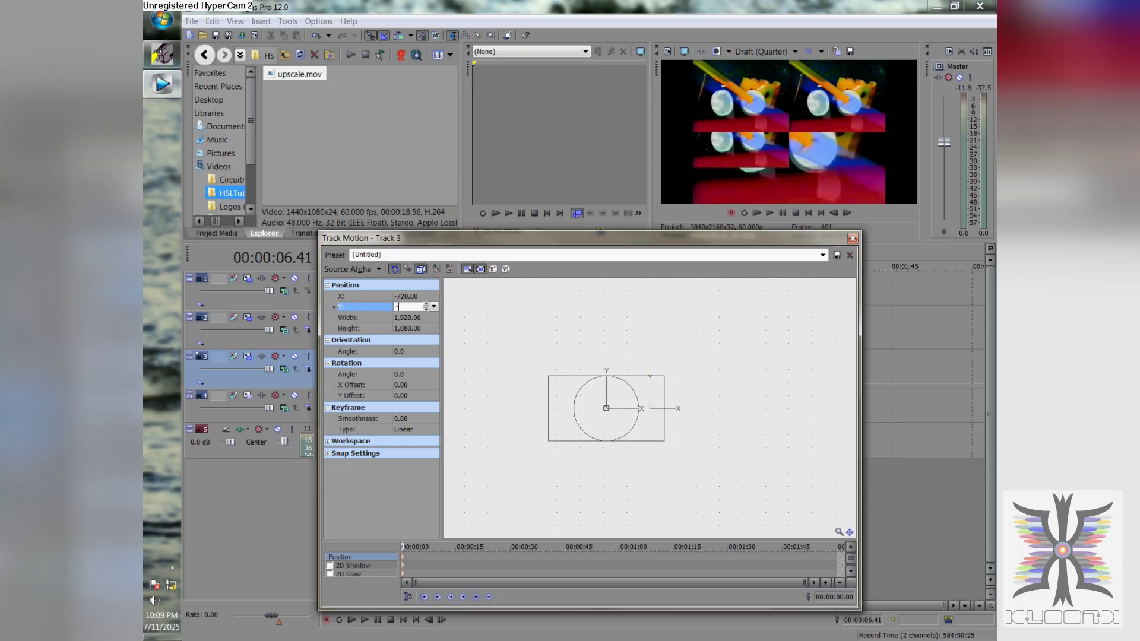
{"action": "type", "text": "-540"}
{"action": "key", "text": "Tab"}
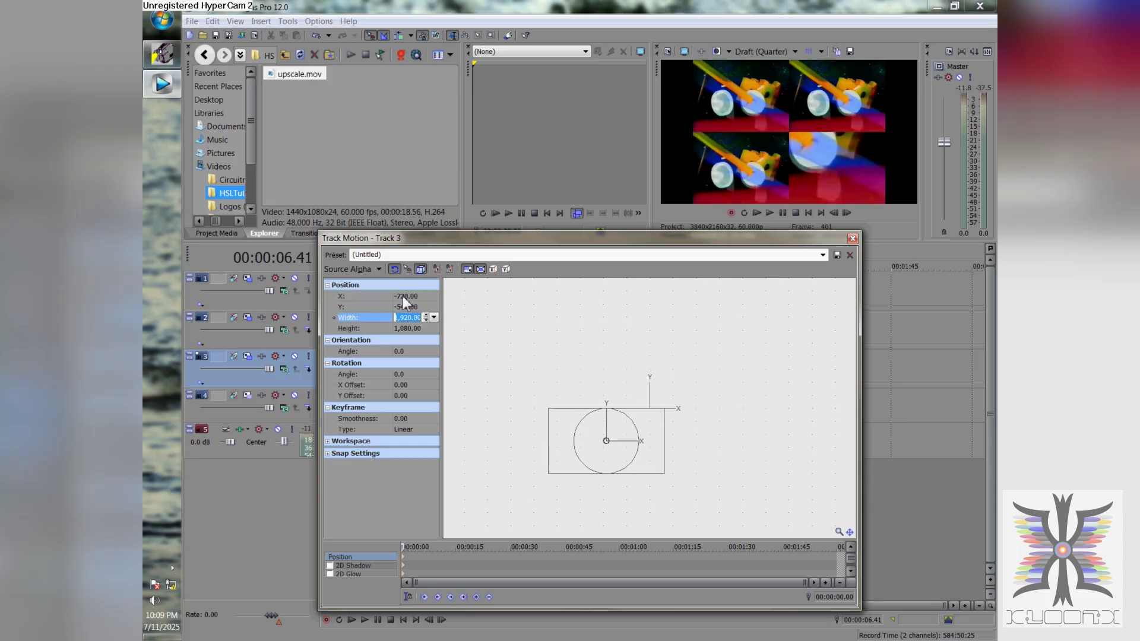
{"action": "left_click", "coordinate": [853, 238]}
Open Track Motion for Track 4 and set its width to 1920 and height to 1080
{"action": "left_click", "coordinate": [247, 395]}
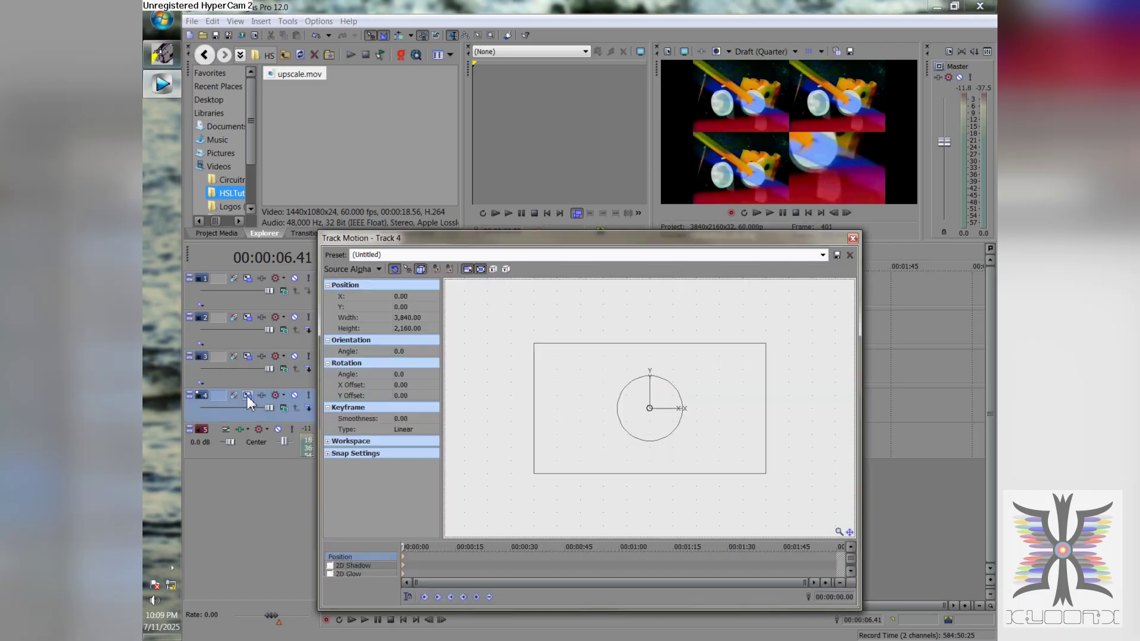
{"action": "left_click", "coordinate": [406, 318]}
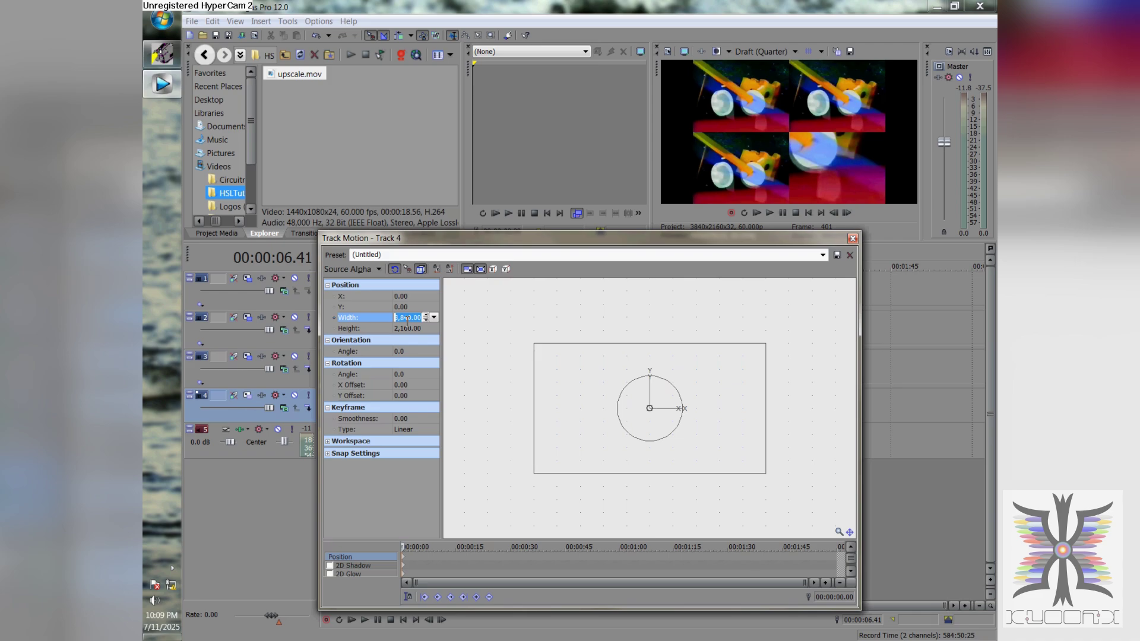
{"action": "type", "text": "1920"}
{"action": "left_click", "coordinate": [407, 326]}
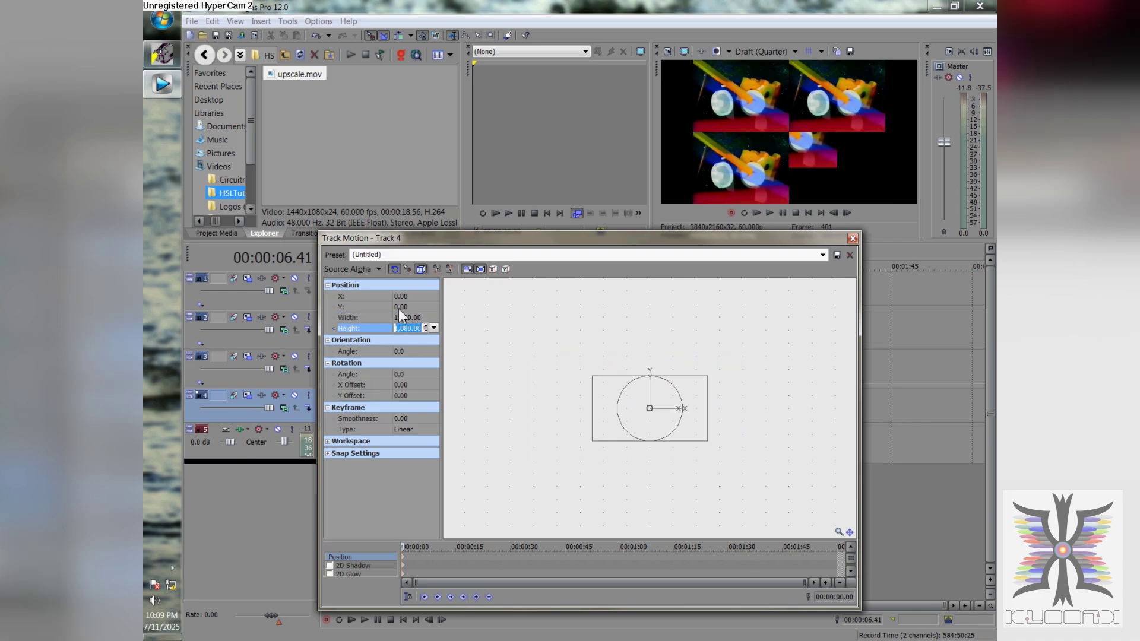
Set Track 4's motion position to X 720 and Y -540, and close its Track Motion window
{"action": "left_click", "coordinate": [402, 295]}
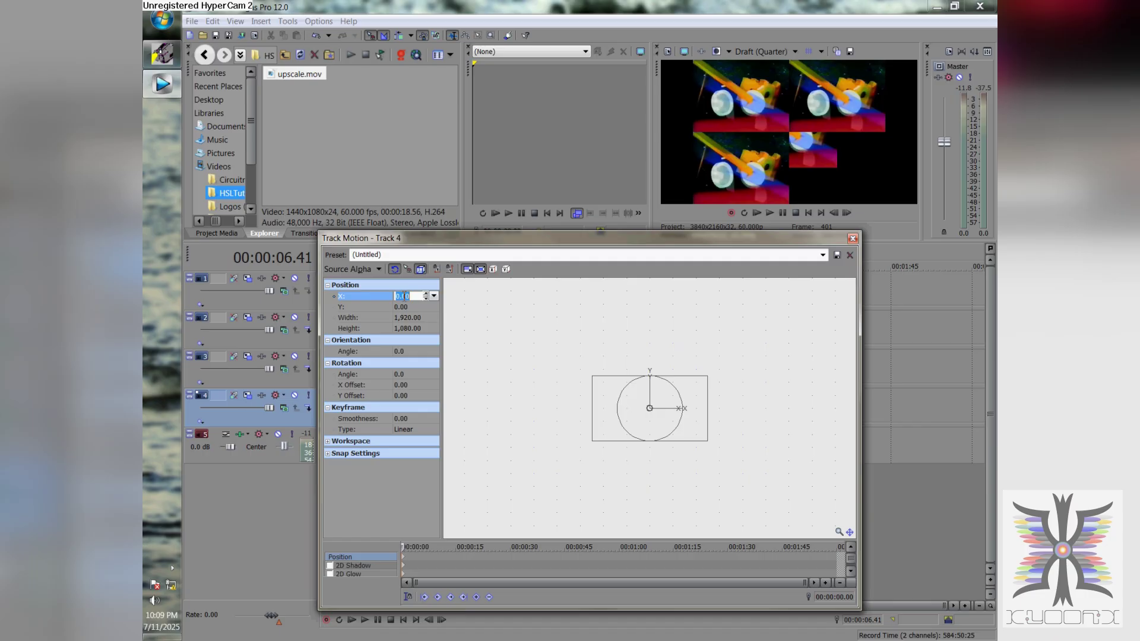
{"action": "type", "text": "720"}
{"action": "left_click", "coordinate": [403, 306]}
{"action": "type", "text": "-54"}
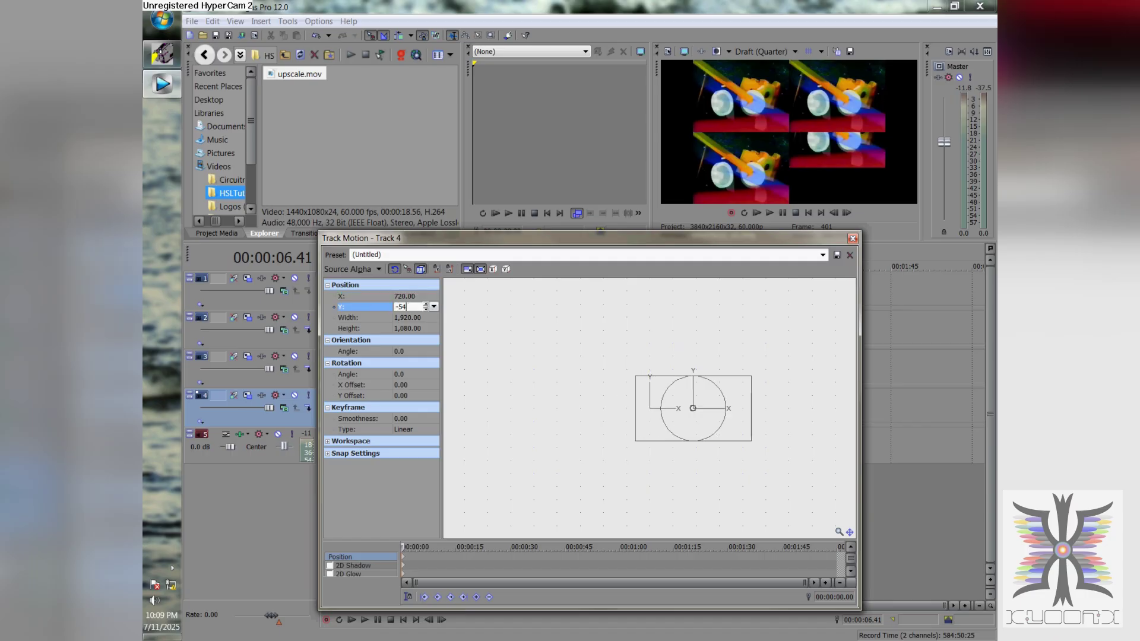
{"action": "key", "text": "Tab"}
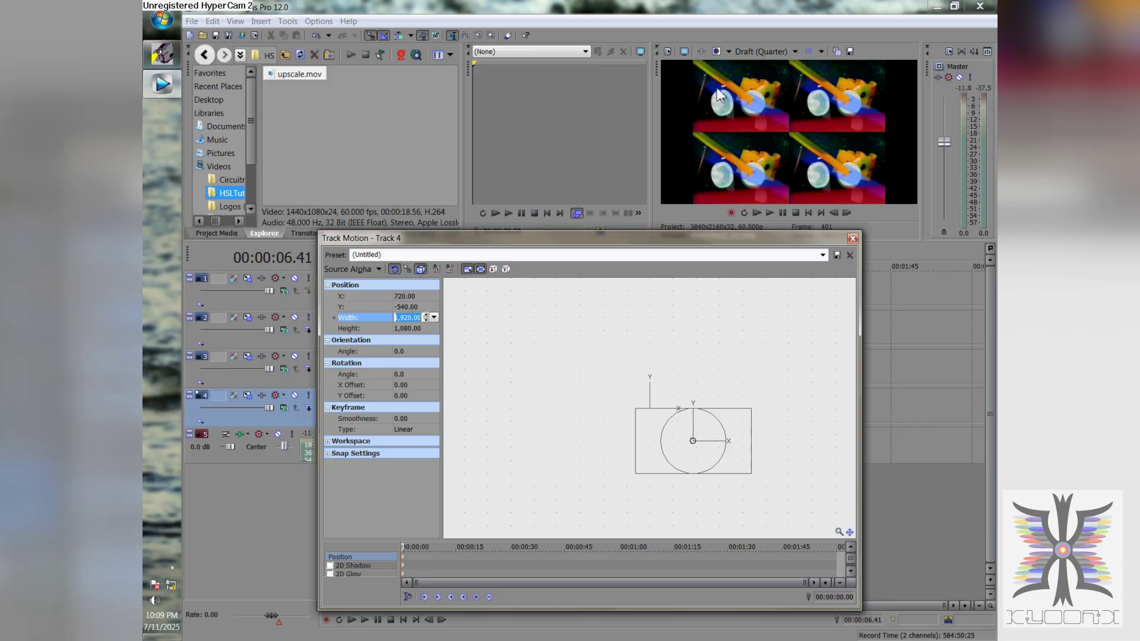
{"action": "left_click", "coordinate": [853, 239]}
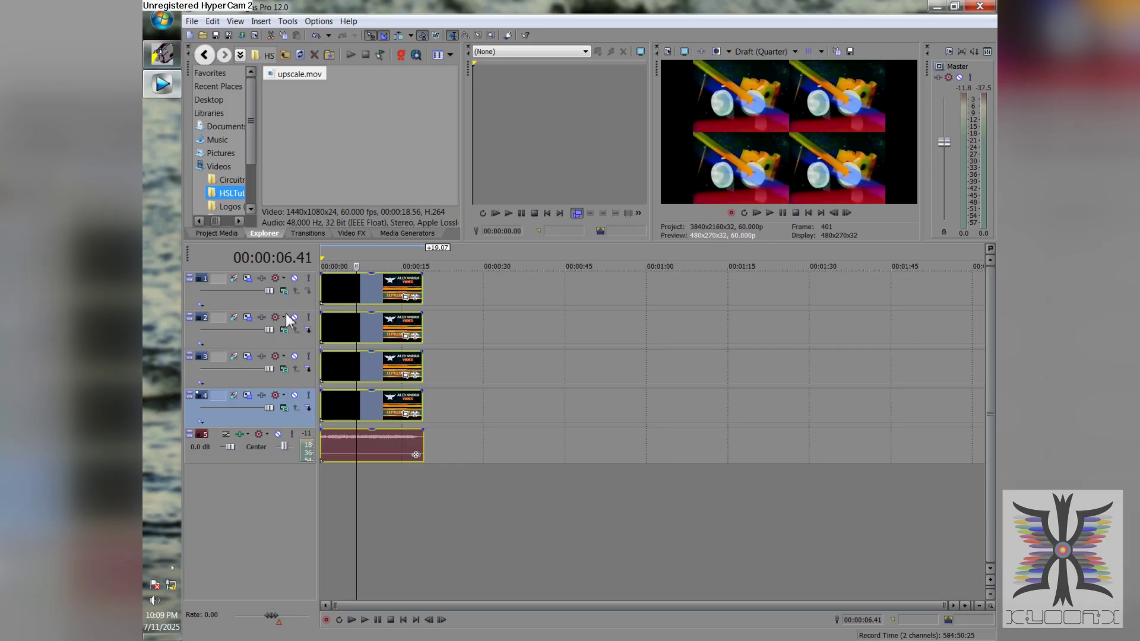
Add the Sony Channel Blend effect to Track 1 and set its color space to HSLA
{"action": "left_click", "coordinate": [261, 278]}
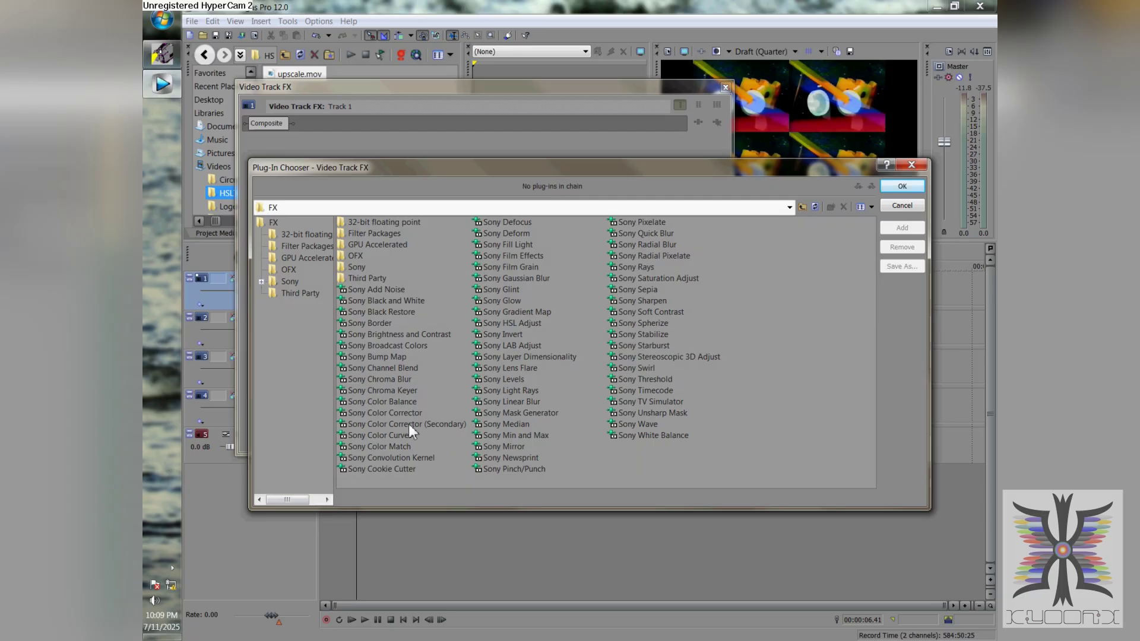
{"action": "double_click", "coordinate": [400, 368]}
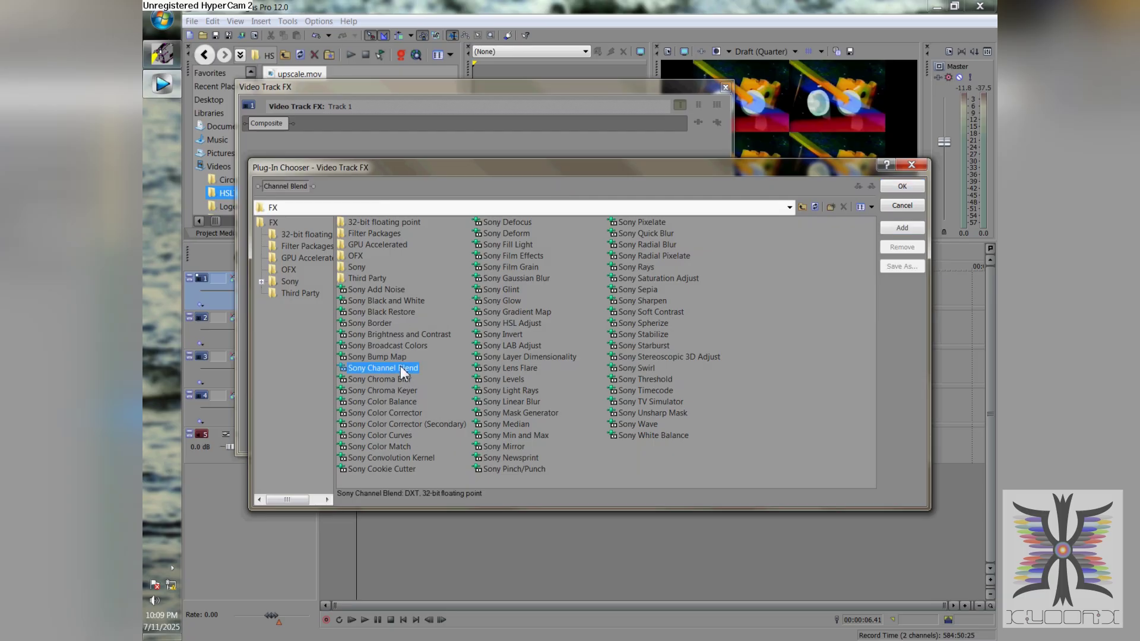
{"action": "left_click", "coordinate": [908, 186]}
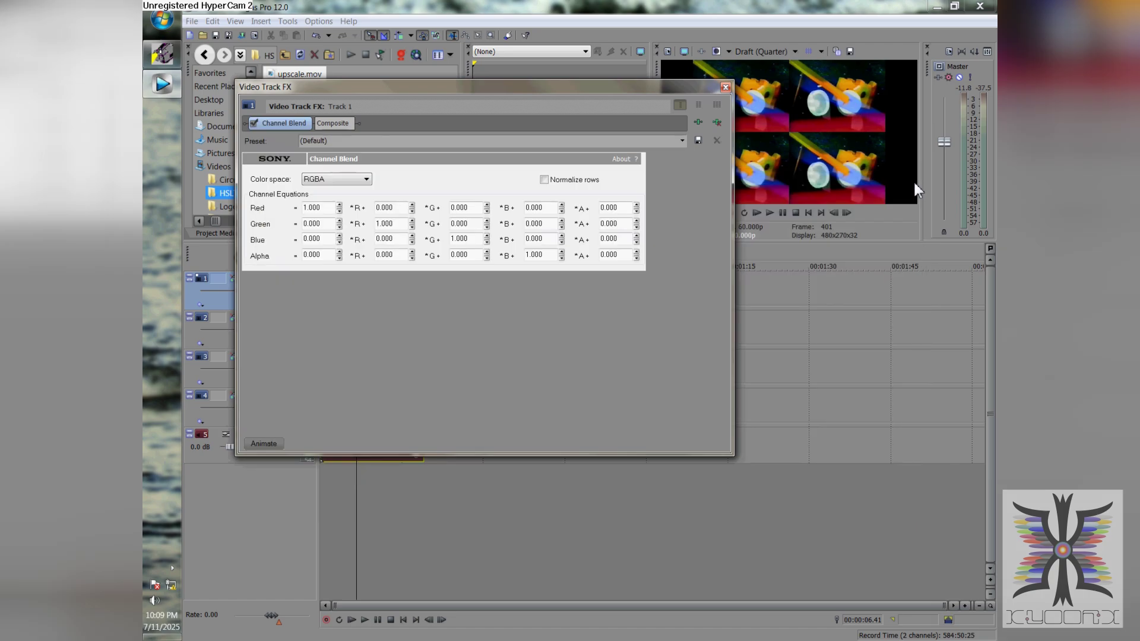
{"action": "left_click_drag", "start_coordinate": [410, 89], "coordinate": [571, 243]}
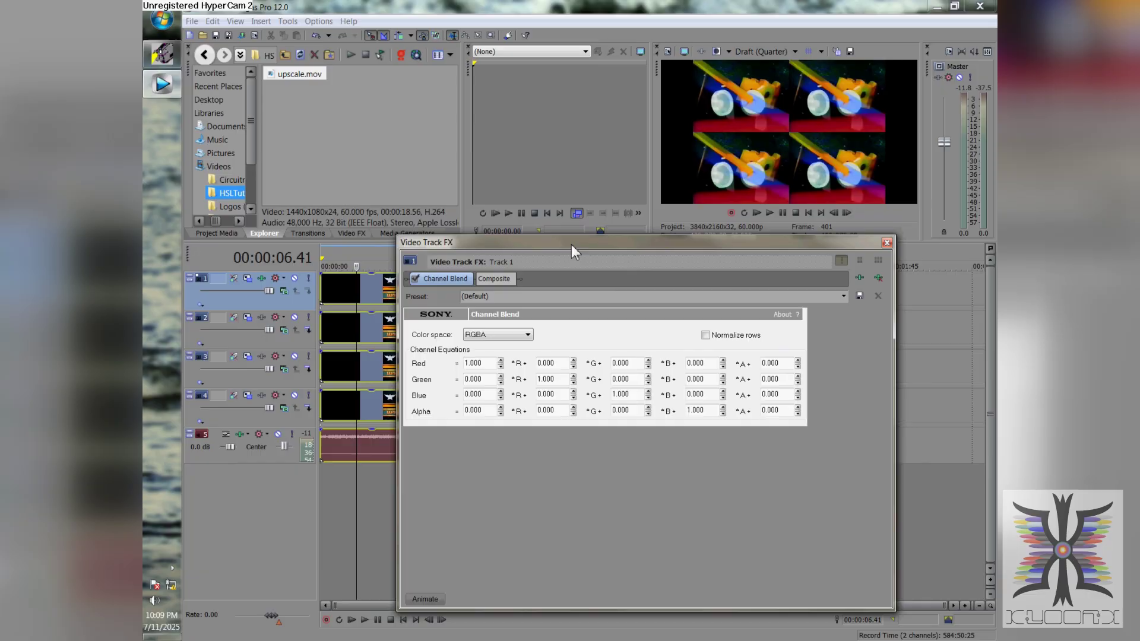
{"action": "left_click", "coordinate": [512, 336]}
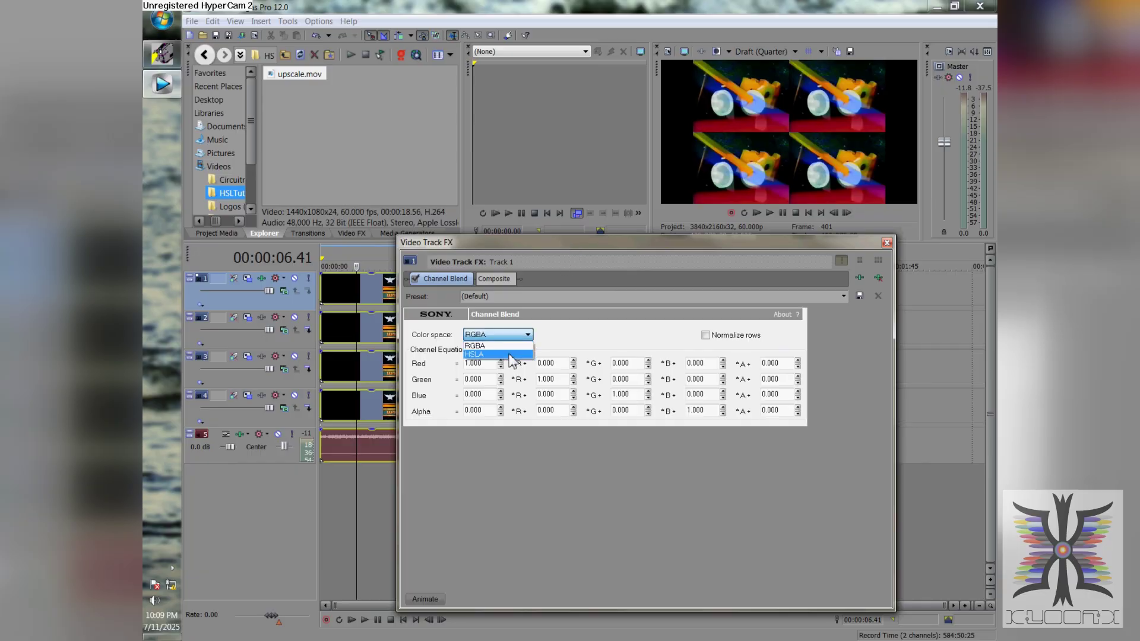
{"action": "left_click", "coordinate": [509, 354]}
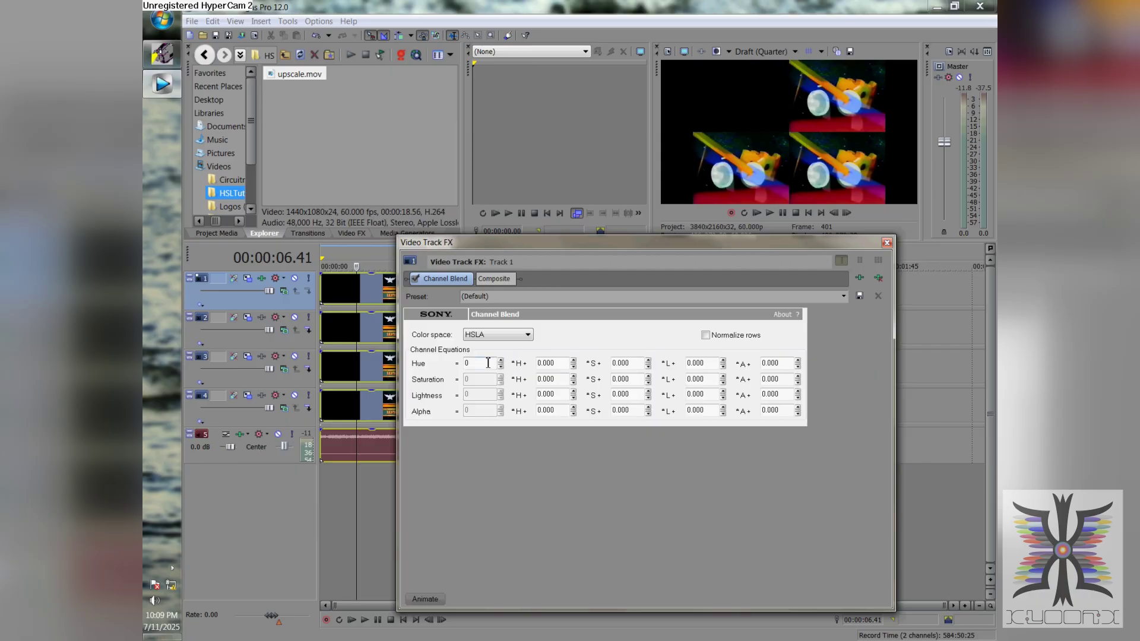
In Track 1's Channel Blend, set the Hue equation's H multiplier to 1 and the Saturation equation's constant to 1
{"action": "double_click", "coordinate": [484, 364]}
{"action": "type", "text": "1"}
{"action": "key", "text": "Tab"}
{"action": "left_click", "coordinate": [561, 381]}
{"action": "left_click", "coordinate": [771, 380]}
{"action": "type", "text": "1"}
{"action": "key", "text": "Tab"}
Set the Lightness equation's constant to 0.5 and the Alpha equation's A multiplier to 1 for Track 1
{"action": "left_click", "coordinate": [779, 395]}
{"action": "left_click_drag", "start_coordinate": [779, 396], "coordinate": [740, 398]}
{"action": "type", "text": ".5"}
{"action": "key", "text": "Tab"}
{"action": "left_click_drag", "start_coordinate": [706, 412], "coordinate": [683, 413]}
{"action": "type", "text": "1"}
{"action": "key", "text": "Tab"}
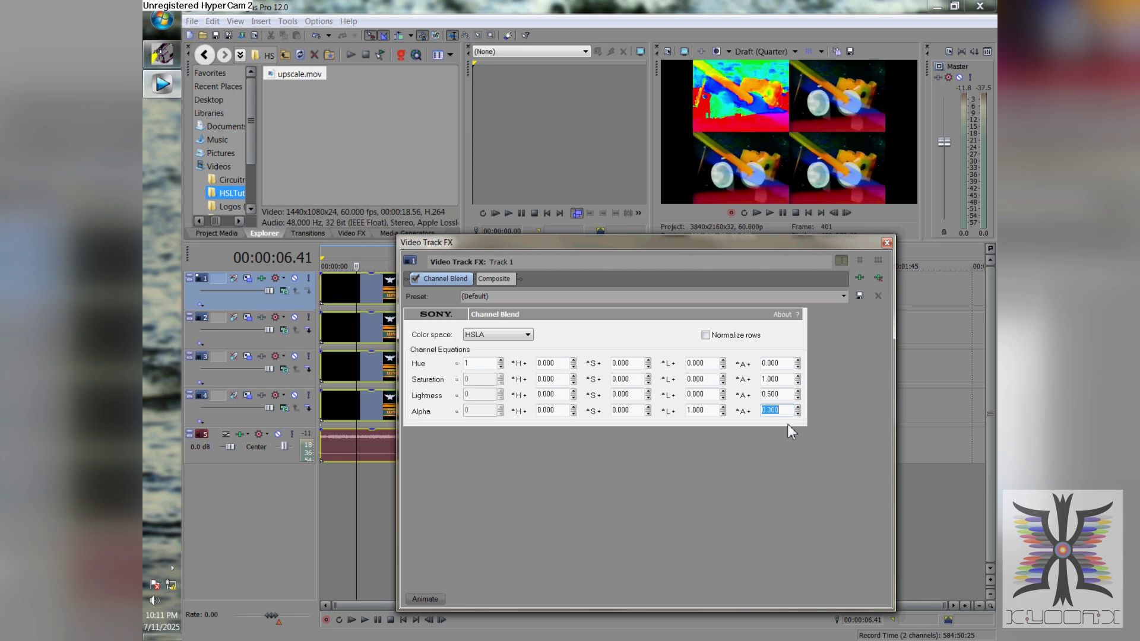
Try a constant of 1 in Track 1's Alpha equation, and reset it to 0
{"action": "type", "text": "1"}
{"action": "key", "text": "Tab"}
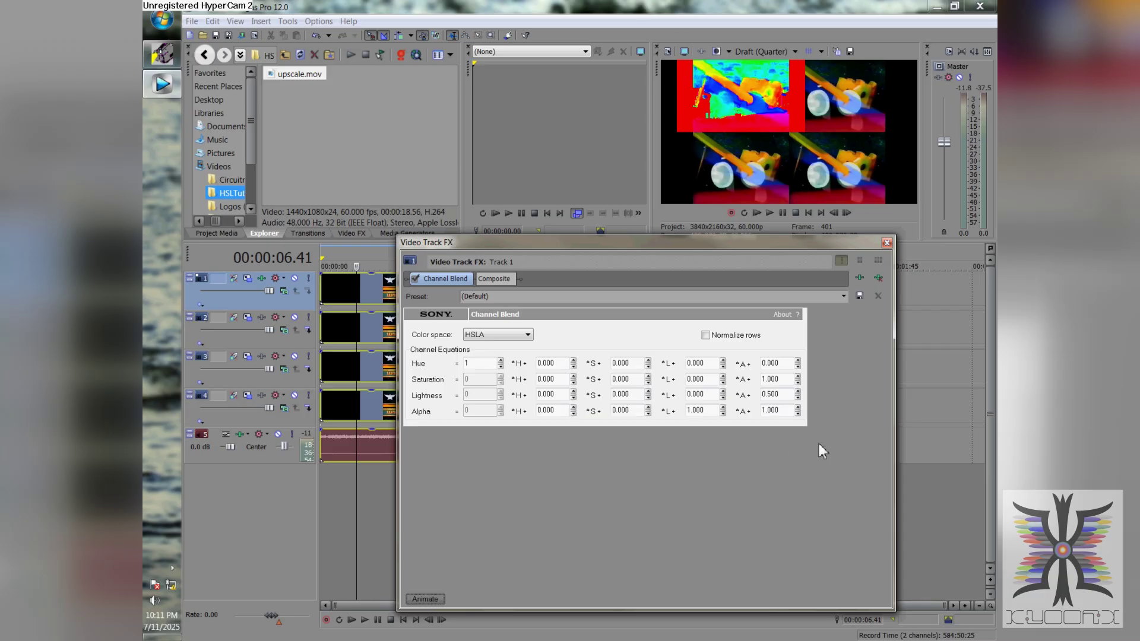
{"action": "double_click", "coordinate": [774, 410]}
{"action": "type", "text": "0"}
{"action": "key", "text": "Tab"}
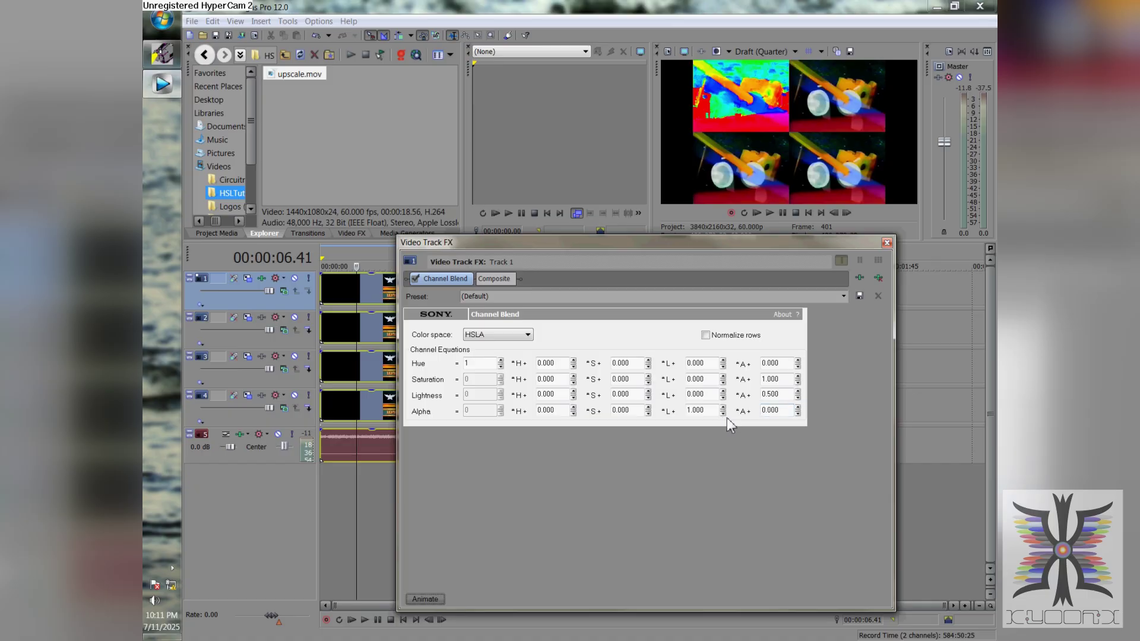
Close Track 1's effects window and add Sony Channel Blend to Track 2 with the HSLA color space
{"action": "left_click", "coordinate": [887, 242]}
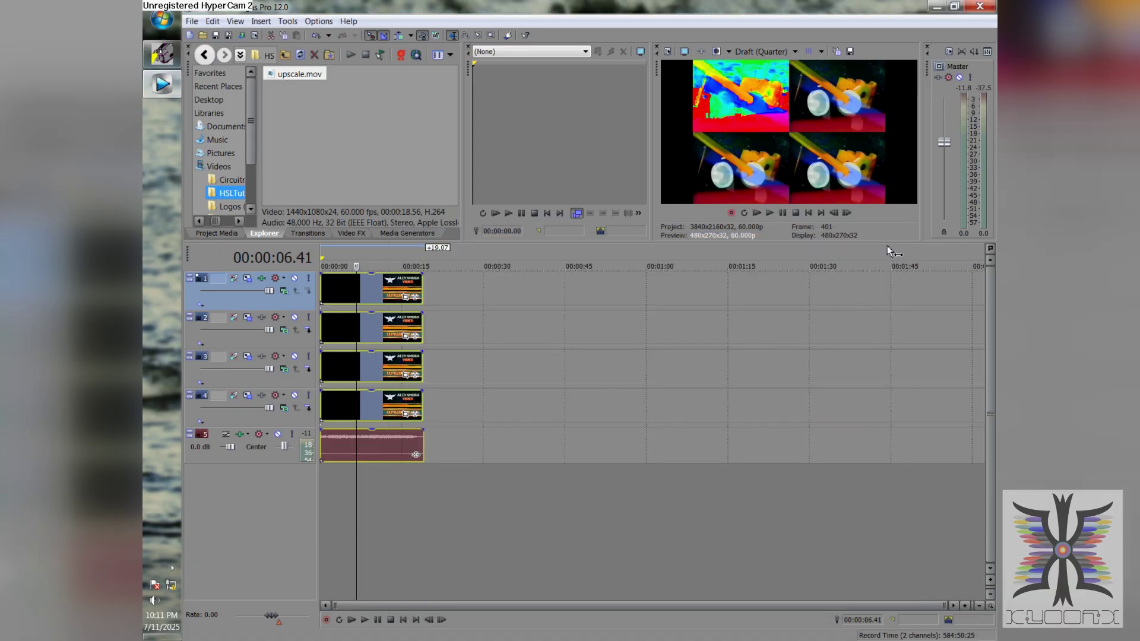
{"action": "left_click", "coordinate": [262, 318]}
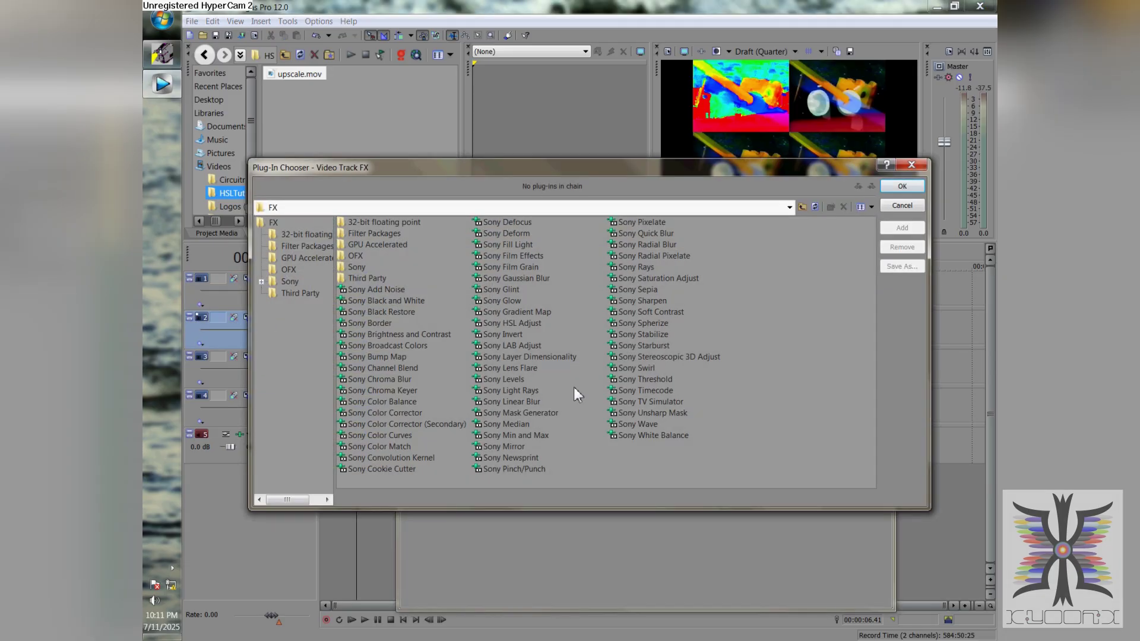
{"action": "double_click", "coordinate": [403, 369]}
{"action": "left_click", "coordinate": [899, 187]}
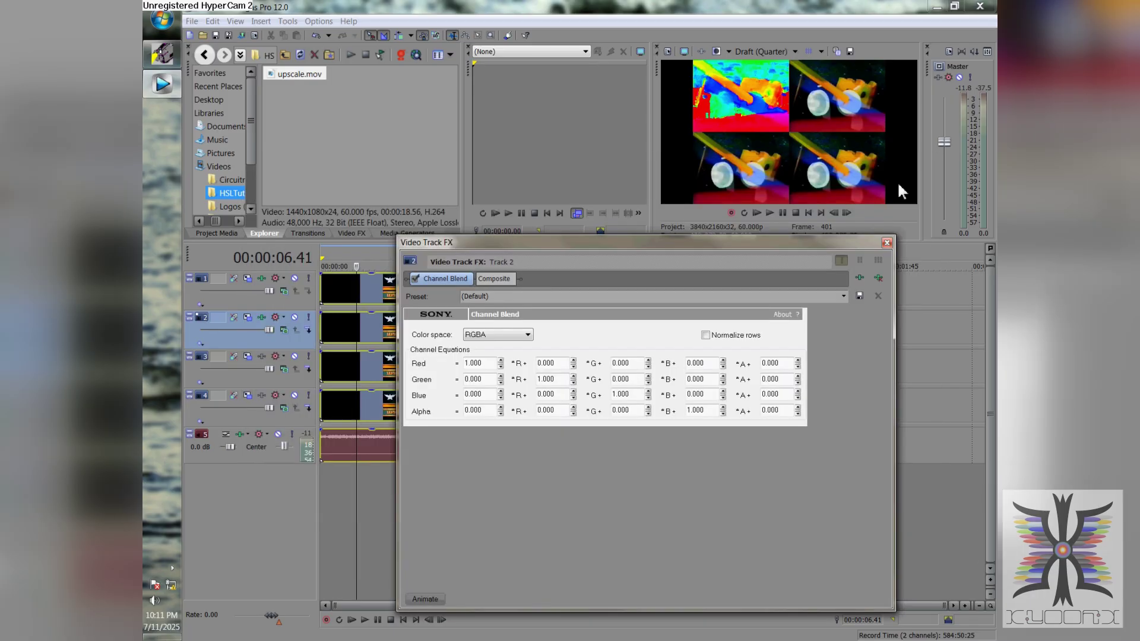
{"action": "left_click", "coordinate": [501, 335]}
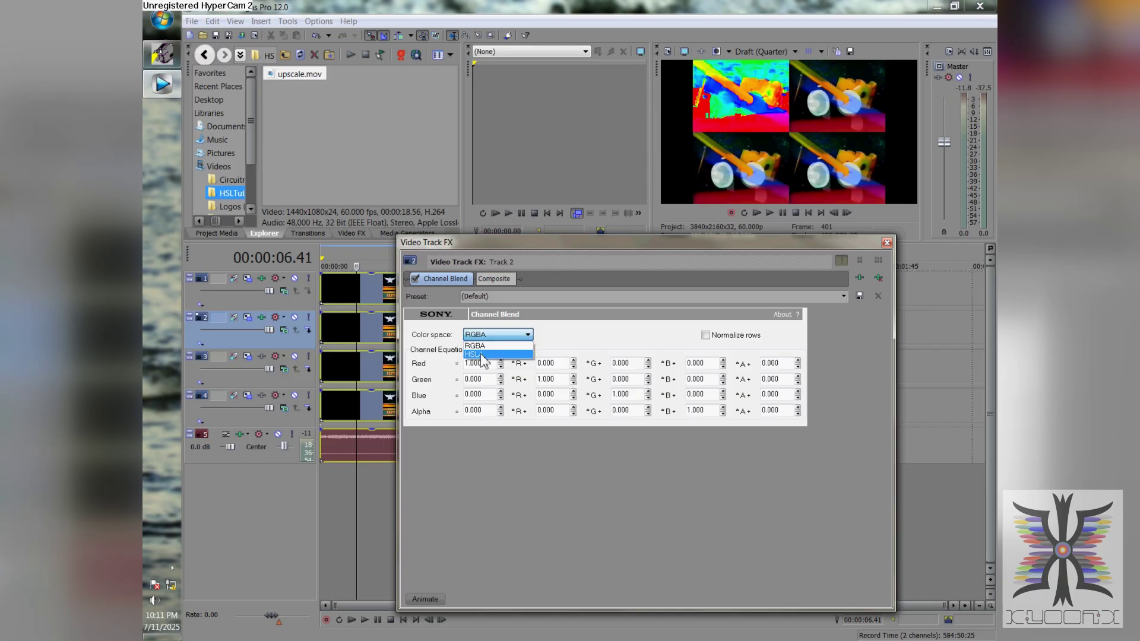
{"action": "left_click", "coordinate": [482, 358]}
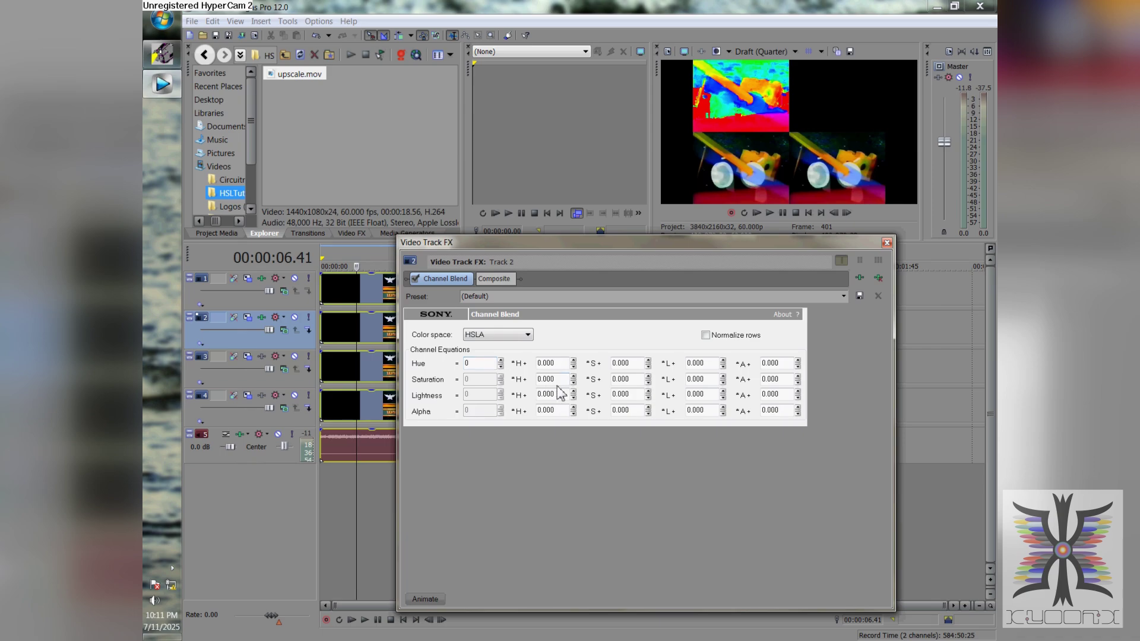
In Track 2's Channel Blend, set the Saturation equation's S multiplier to 1 and the Lightness equation's constant to 0.5
{"action": "left_click", "coordinate": [527, 379]}
{"action": "type", "text": "1"}
{"action": "key", "text": "Tab"}
{"action": "left_click", "coordinate": [774, 394]}
{"action": "type", "text": ".5"}
{"action": "key", "text": "Tab"}
Set the A multiplier of Track 2's Alpha equation to 1
{"action": "left_click", "coordinate": [688, 409]}
{"action": "type", "text": "1"}
{"action": "key", "text": "Tab"}
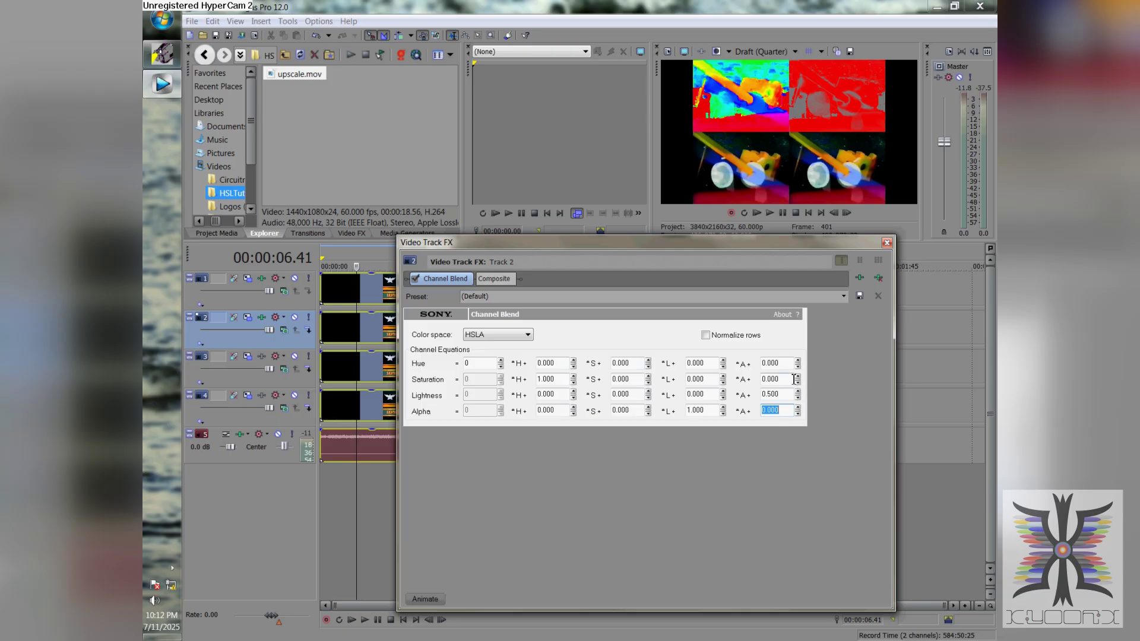
Try a constant of 0.333 in Track 2's Saturation equation, and reset it to 0
{"action": "left_click", "coordinate": [764, 380]}
{"action": "type", "text": ".333"}
{"action": "key", "text": "Tab"}
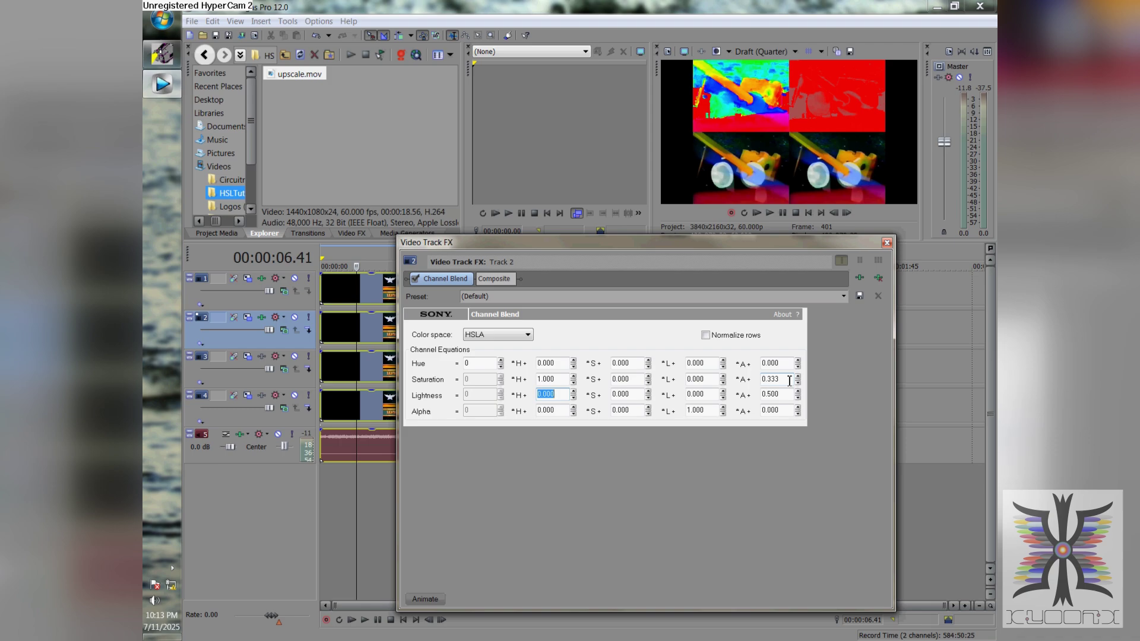
{"action": "left_click_drag", "start_coordinate": [789, 380], "coordinate": [732, 382]}
{"action": "type", "text": "0"}
{"action": "key", "text": "Tab"}
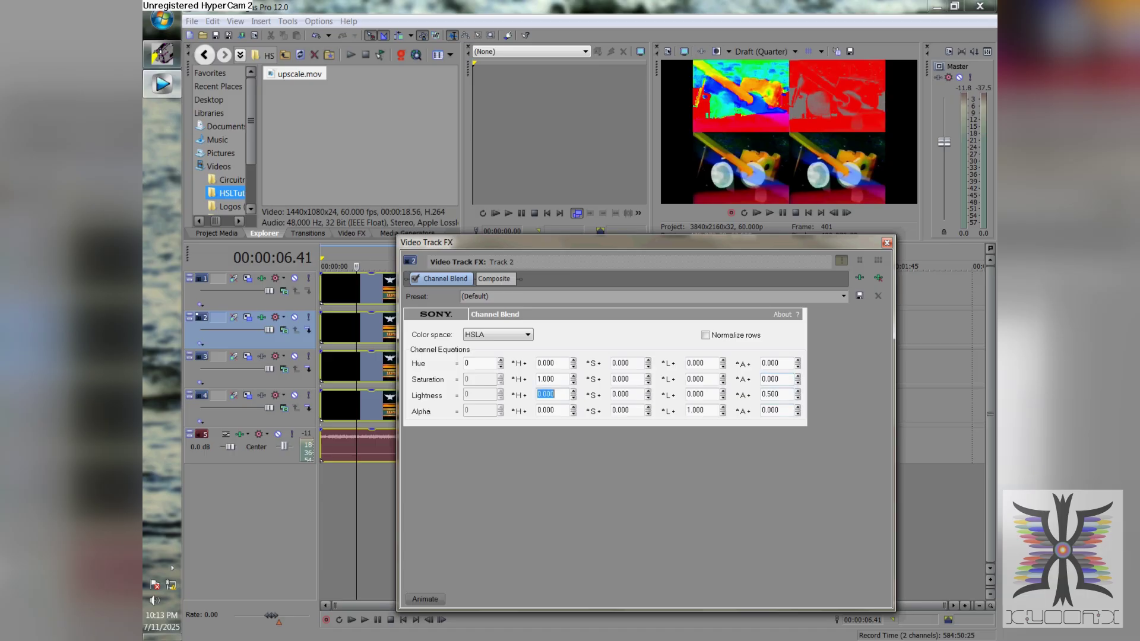
Try constants of 0.333 and 0.650 in Track 2's Hue equation, and reset the constant to 0
{"action": "left_click_drag", "start_coordinate": [793, 363], "coordinate": [764, 363]}
{"action": "key", "text": "BackSpace"}
{"action": "type", "text": "0.333"}
{"action": "key", "text": "Tab"}
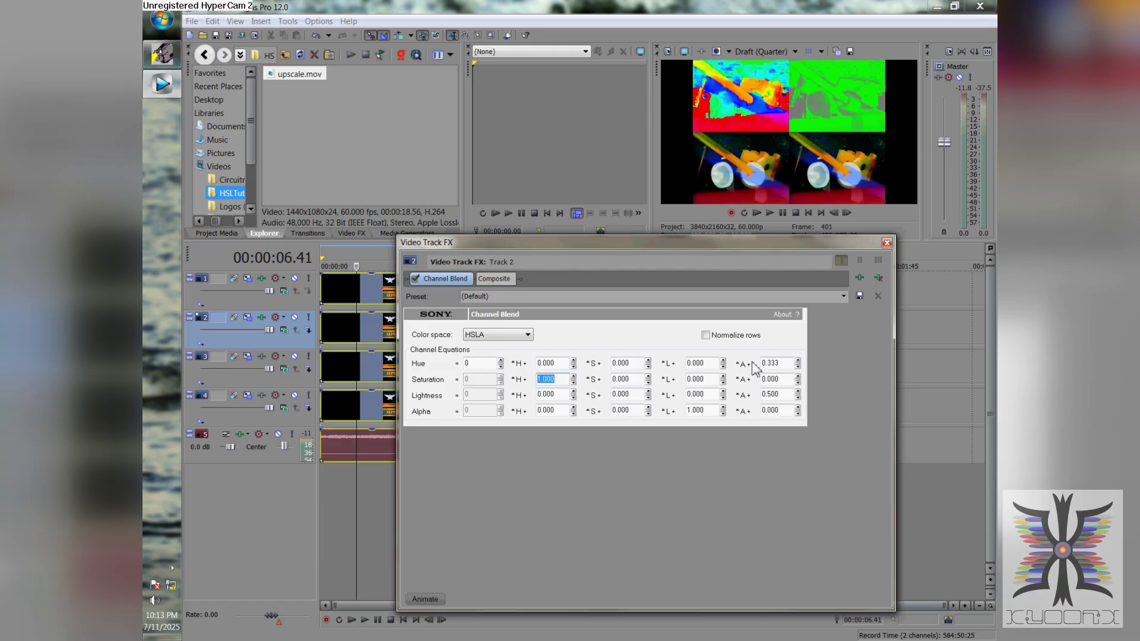
{"action": "double_click", "coordinate": [779, 363]}
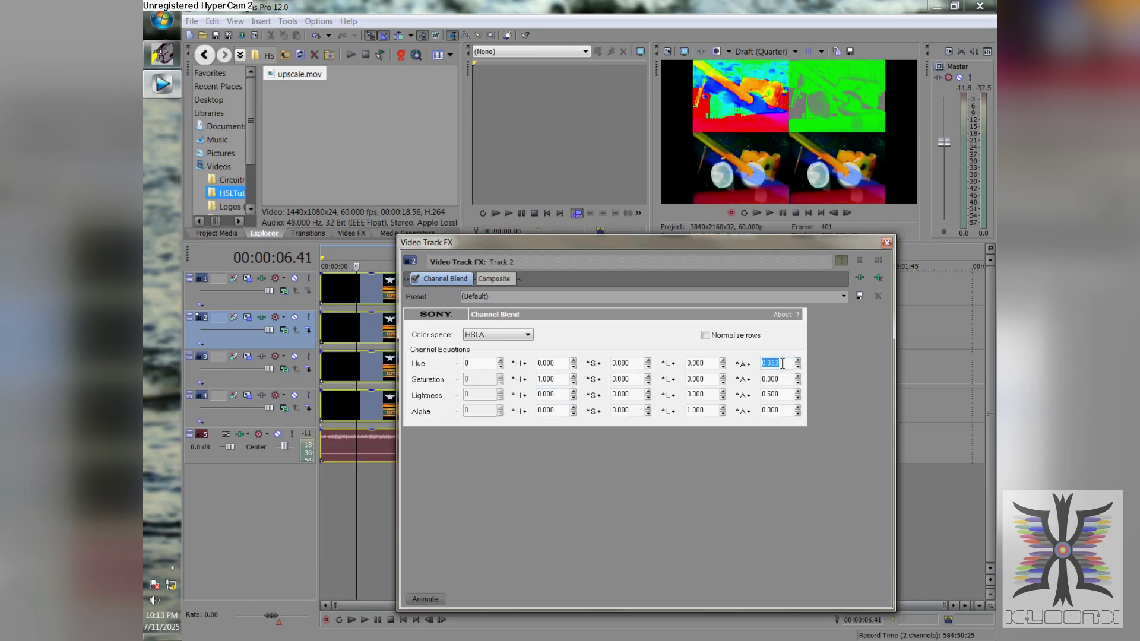
{"action": "type", "text": "0.650"}
{"action": "key", "text": "Tab"}
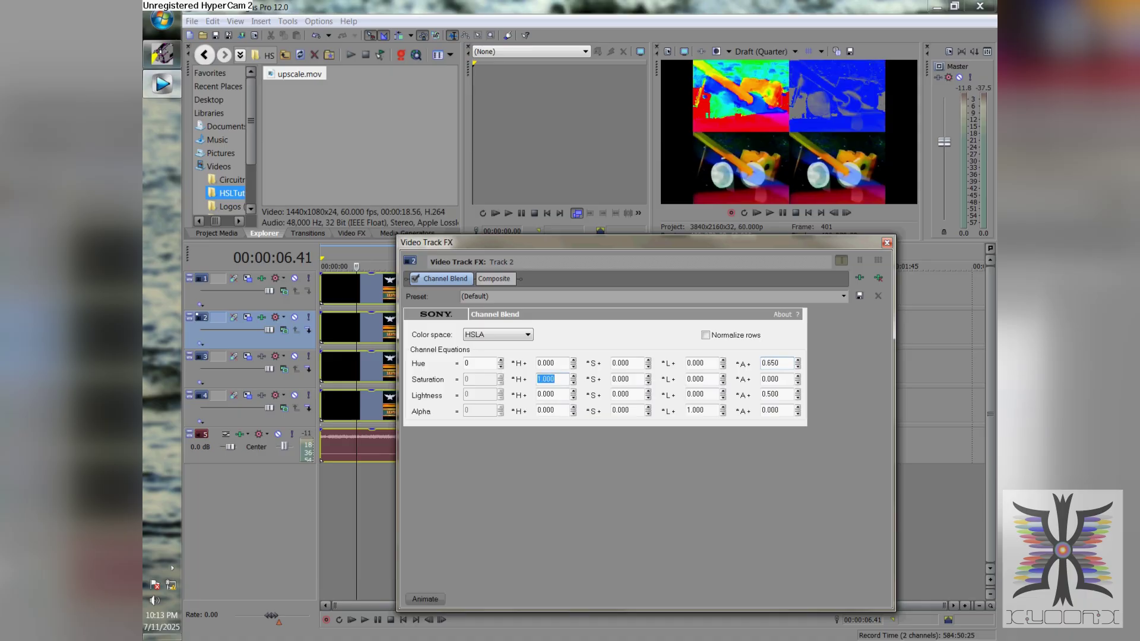
{"action": "double_click", "coordinate": [779, 363]}
{"action": "type", "text": "0"}
{"action": "key", "text": "Tab"}
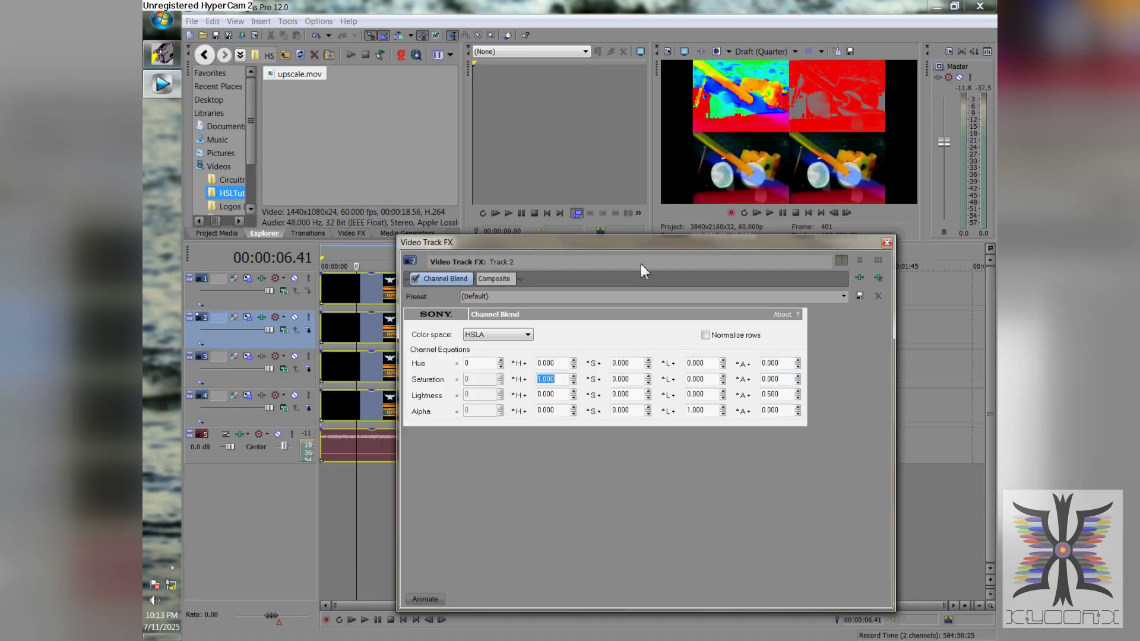
Try a constant of 1 in Track 2's Lightness equation, and return it to 0.5
{"action": "double_click", "coordinate": [763, 394]}
{"action": "type", "text": "1"}
{"action": "key", "text": "Tab"}
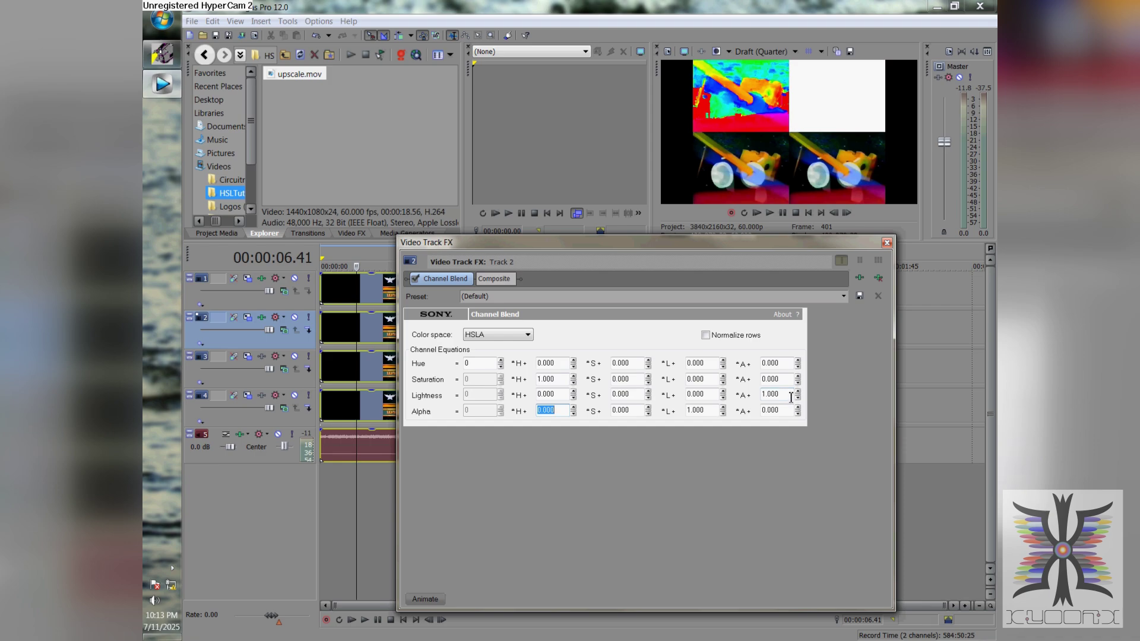
{"action": "double_click", "coordinate": [768, 395]}
{"action": "type", "text": ".5"}
{"action": "key", "text": "Tab"}
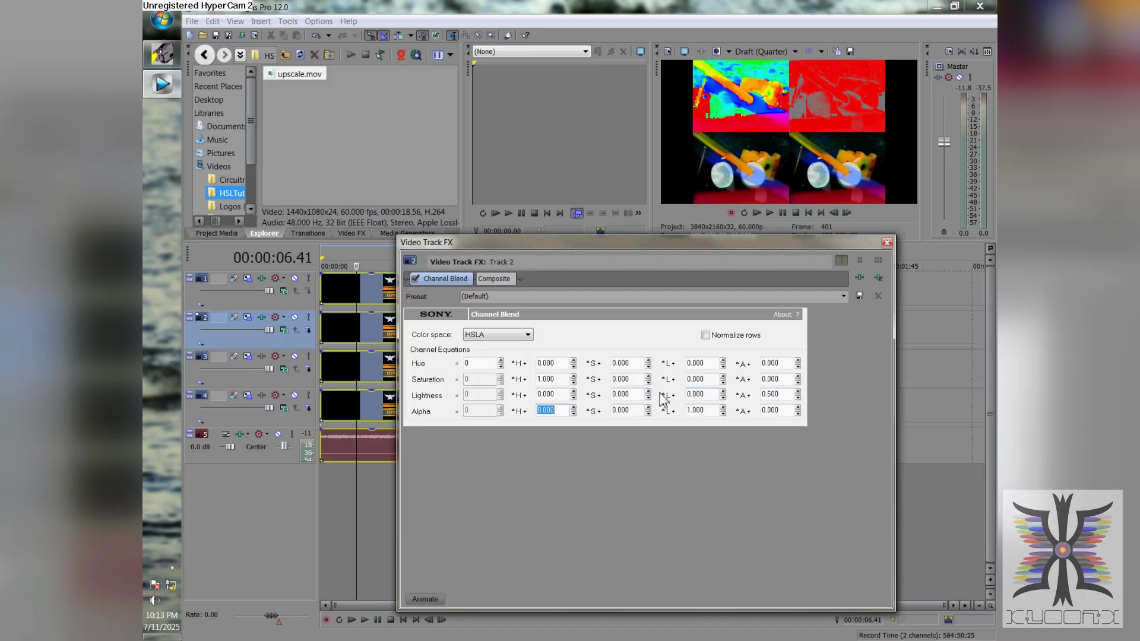
Try an L multiplier of 1 in Track 2's Lightness equation, and reset it to 0
{"action": "double_click", "coordinate": [623, 394]}
{"action": "type", "text": "1"}
{"action": "key", "text": "Tab"}
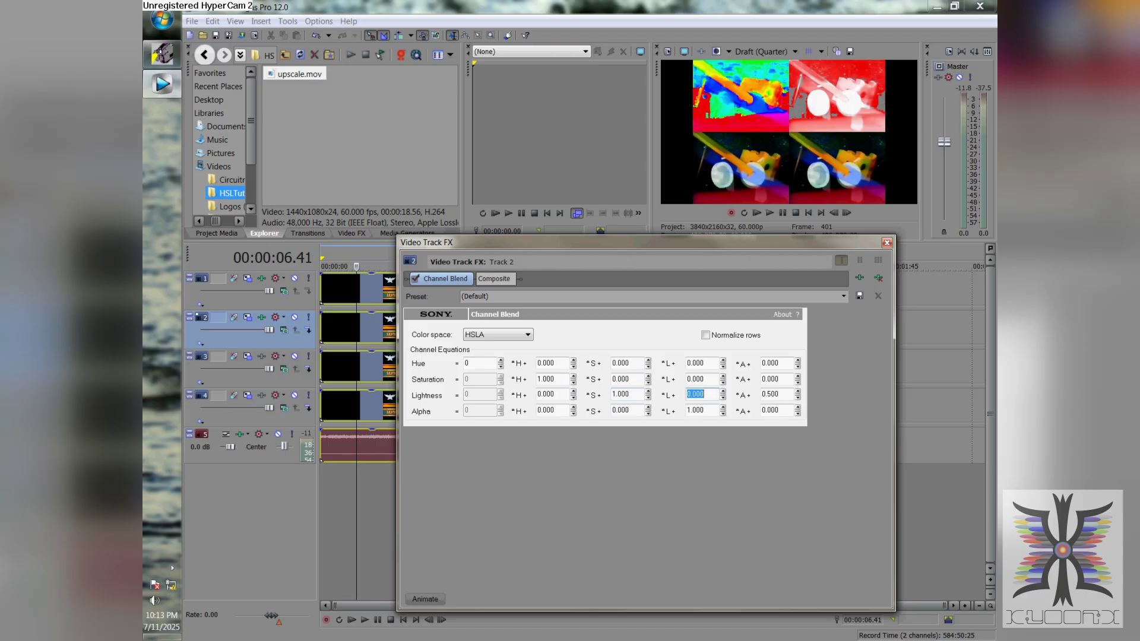
{"action": "double_click", "coordinate": [620, 394]}
{"action": "type", "text": "0"}
{"action": "key", "text": "Tab"}
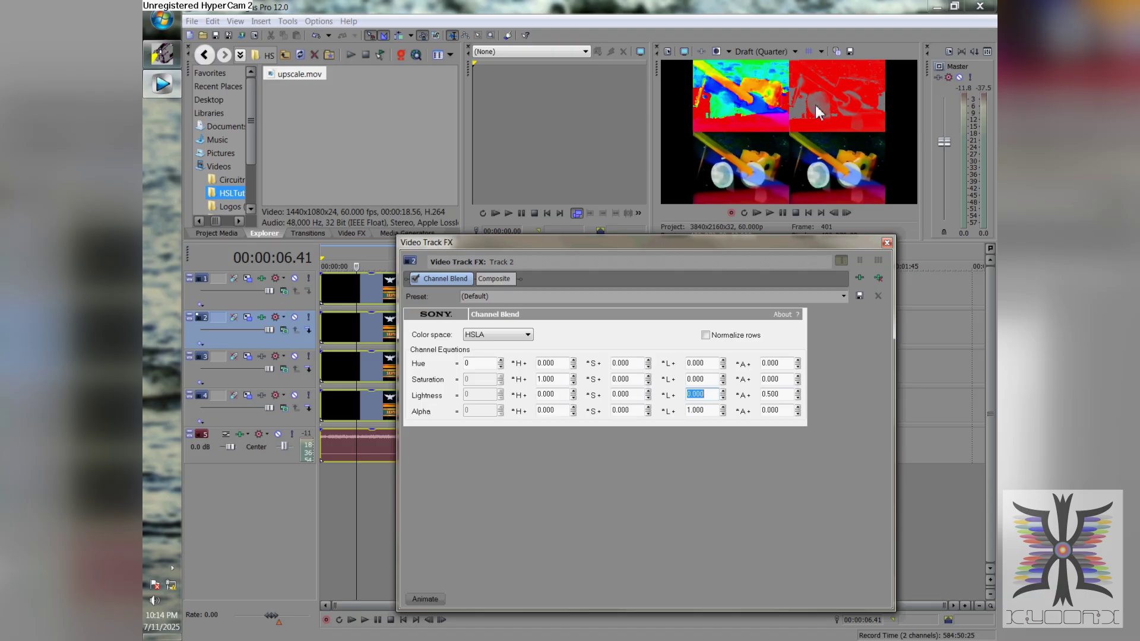
Add the Sony Channel Blend effect to Track 3 and set its color space to HSLA
{"action": "left_click", "coordinate": [886, 243]}
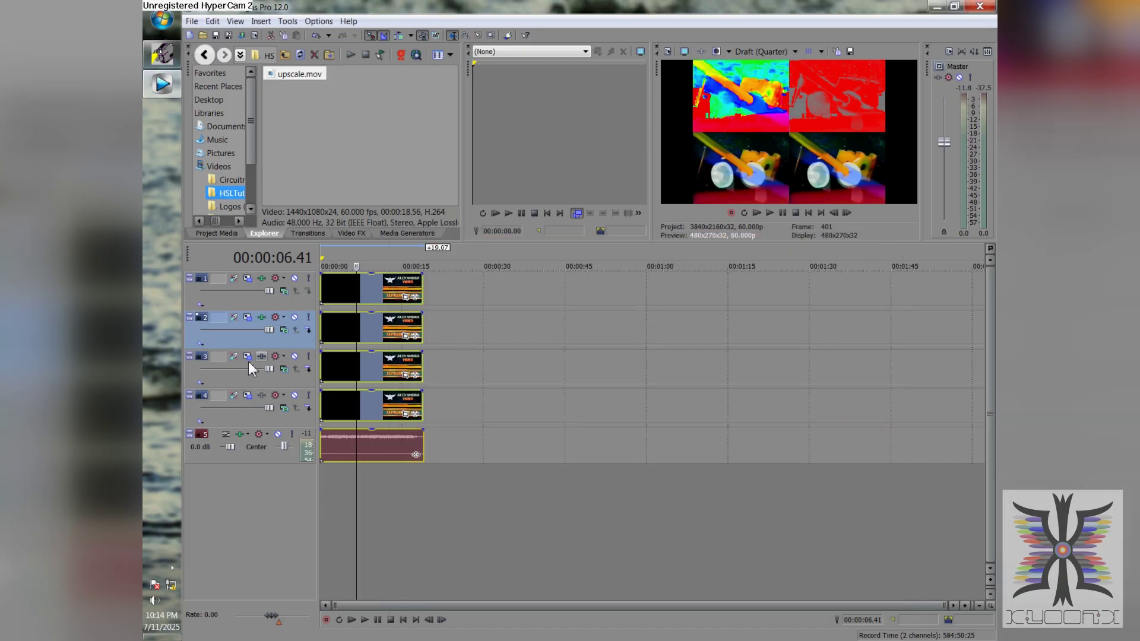
{"action": "left_click", "coordinate": [275, 356]}
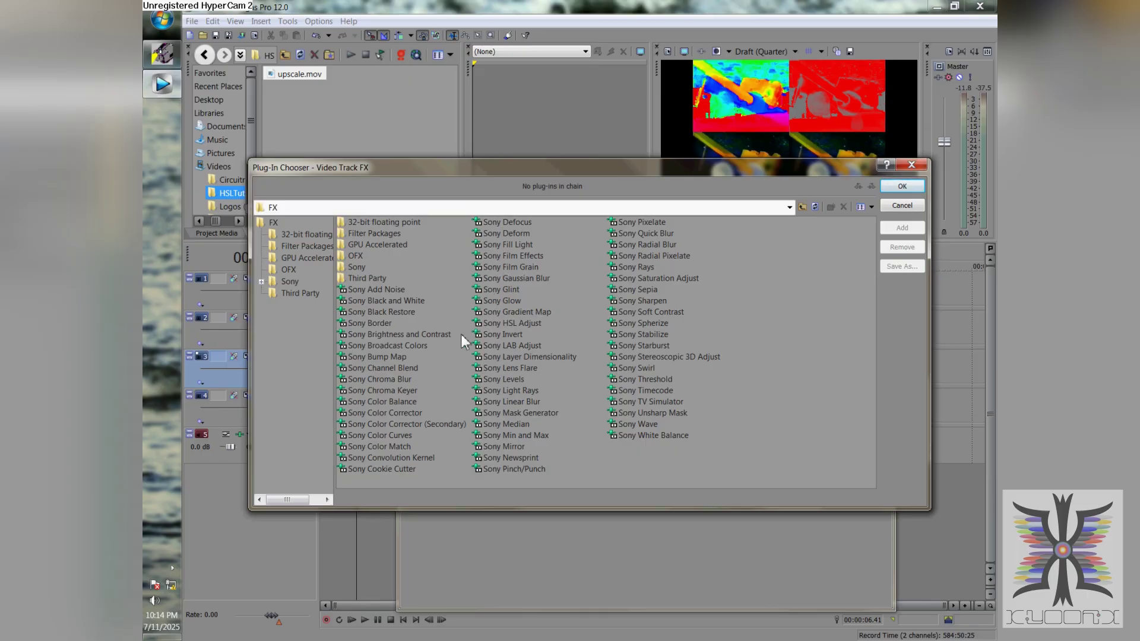
{"action": "double_click", "coordinate": [411, 368]}
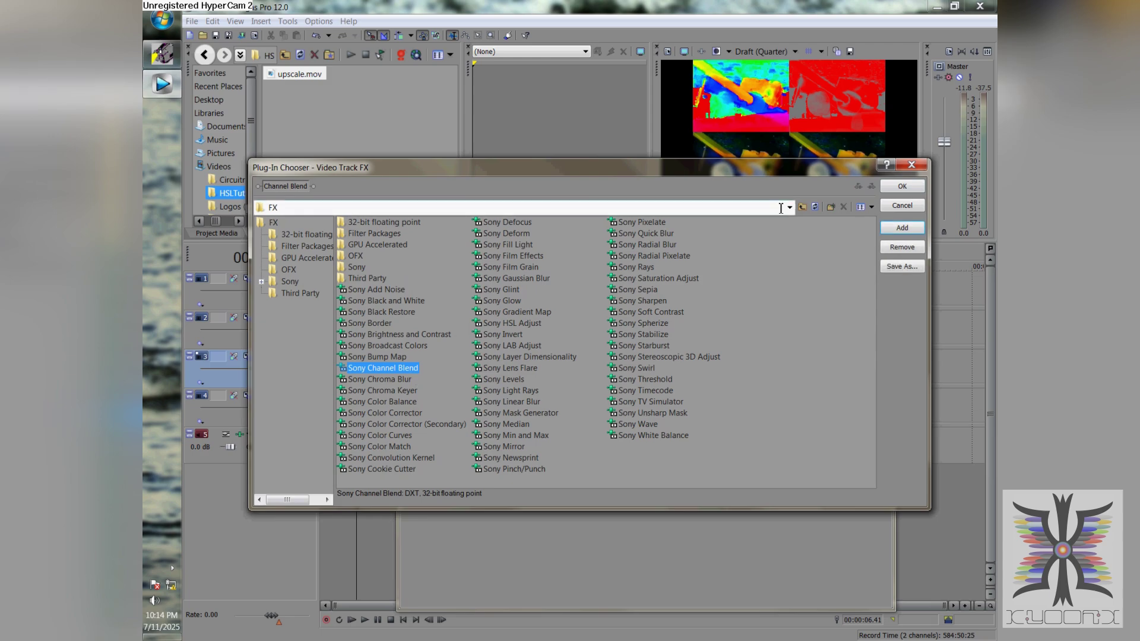
{"action": "left_click", "coordinate": [898, 187]}
{"action": "left_click", "coordinate": [515, 334]}
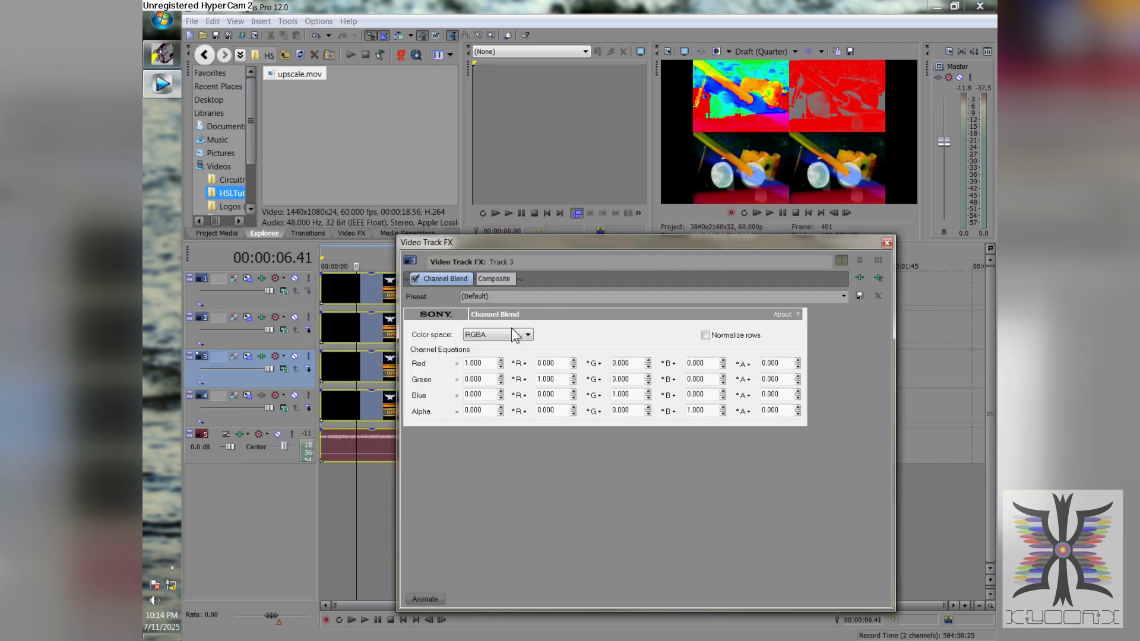
{"action": "left_click", "coordinate": [502, 354]}
{"action": "left_click", "coordinate": [511, 334]}
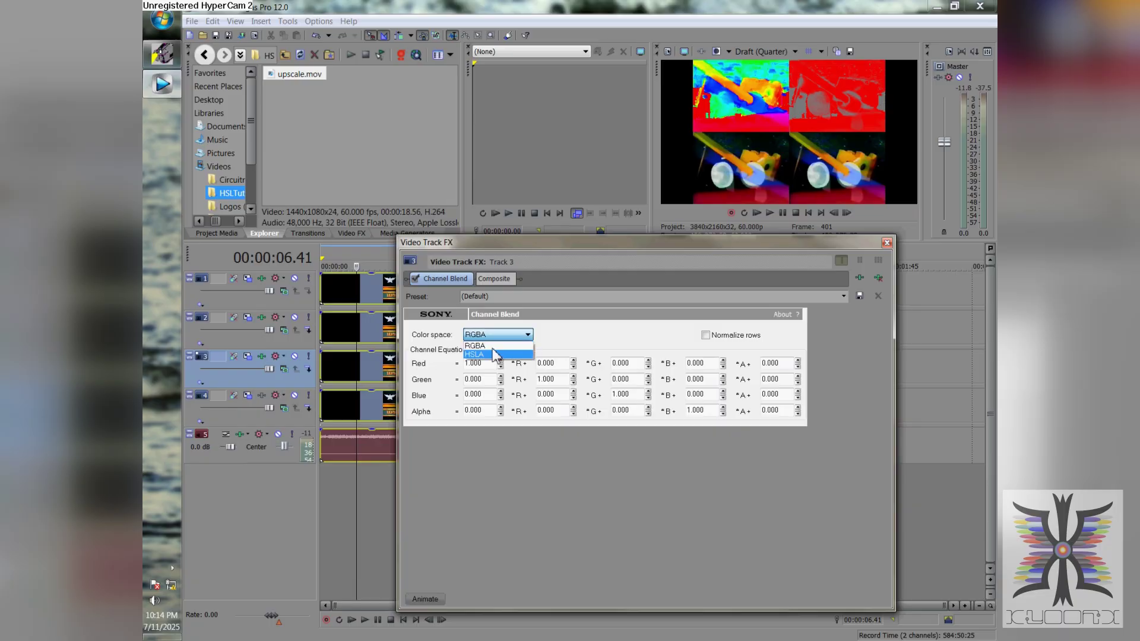
{"action": "left_click", "coordinate": [496, 352]}
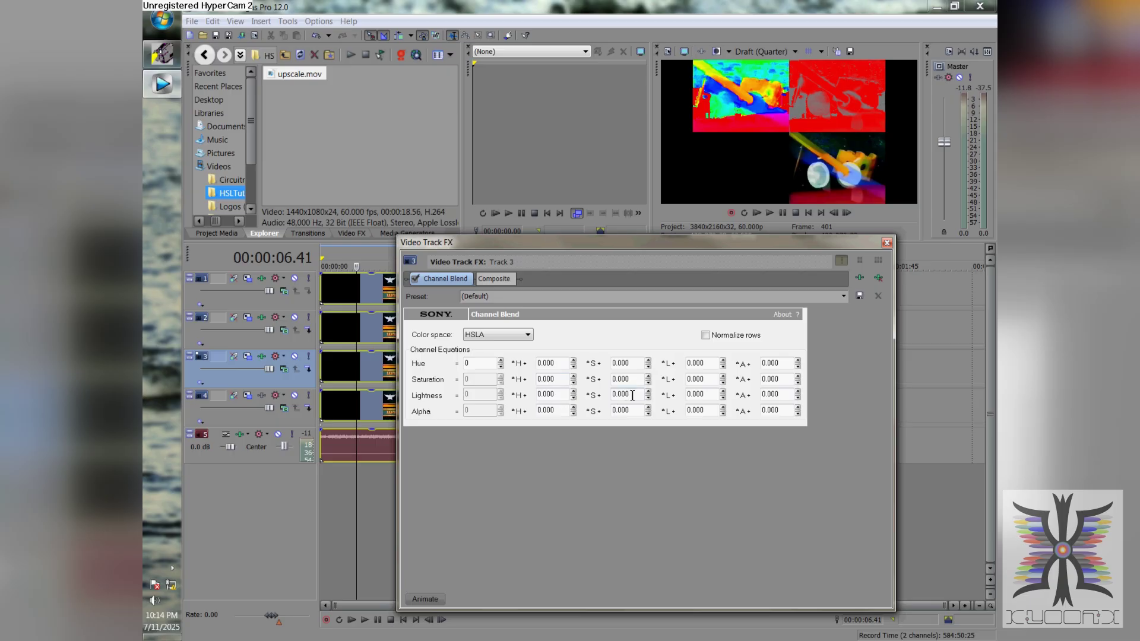
Set Track 3's L multiplier to 1 in the Lightness equation and its A multiplier to 1 in the Alpha equation
{"action": "left_click_drag", "start_coordinate": [630, 394], "coordinate": [612, 397]}
{"action": "type", "text": "1"}
{"action": "key", "text": "Tab"}
{"action": "left_click_drag", "start_coordinate": [707, 410], "coordinate": [684, 411]}
{"action": "type", "text": "1"}
{"action": "key", "text": "Tab"}
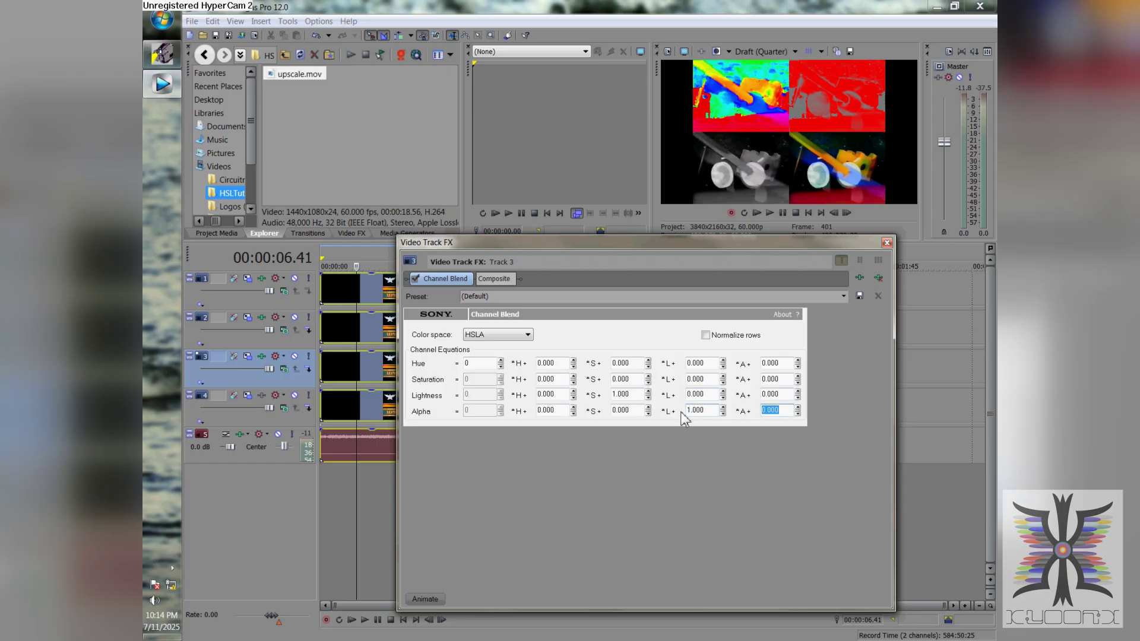
{"action": "left_click", "coordinate": [886, 243]}
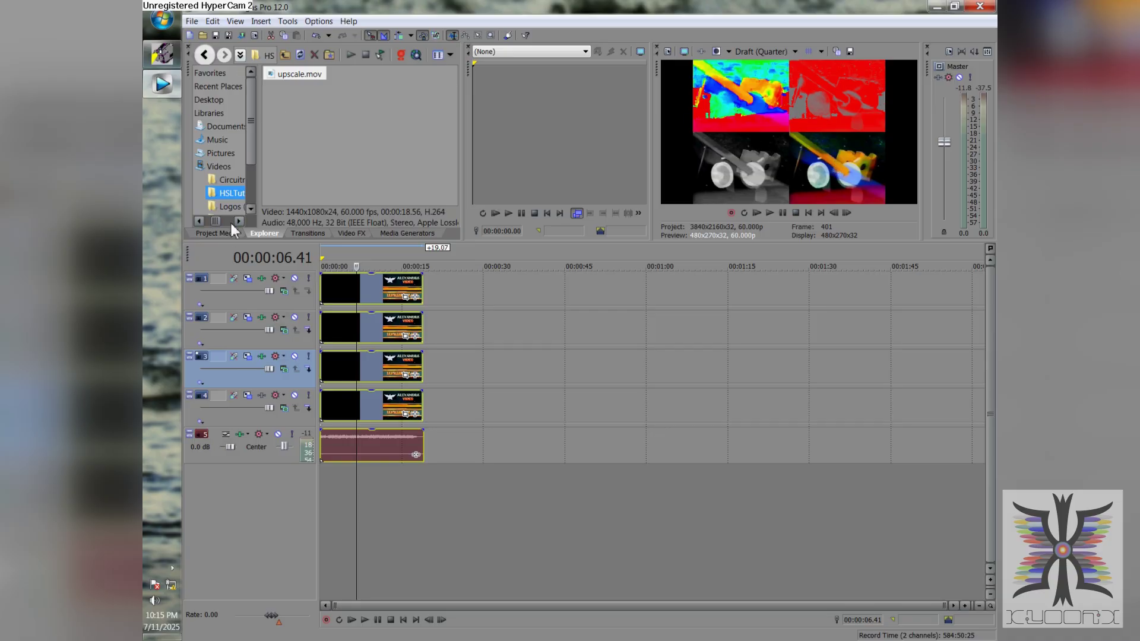
Place HSL Title.png from Pictures on its own track beneath the four video tracks, extended to the clips' full length
{"action": "left_click", "coordinate": [221, 153]}
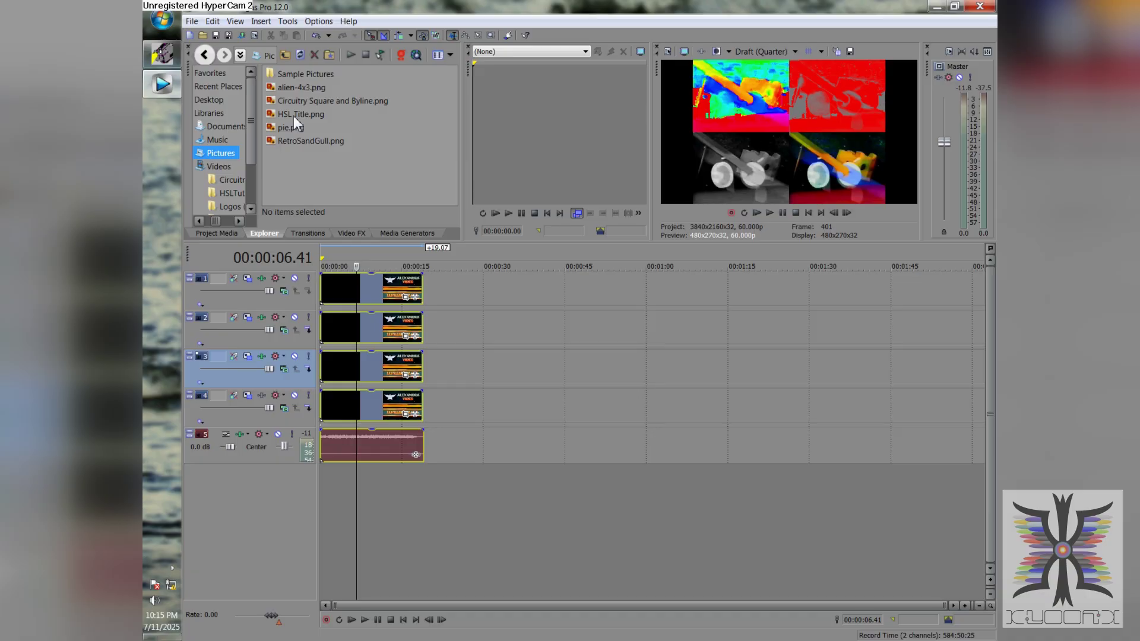
{"action": "left_click_drag", "start_coordinate": [276, 112], "coordinate": [329, 256]}
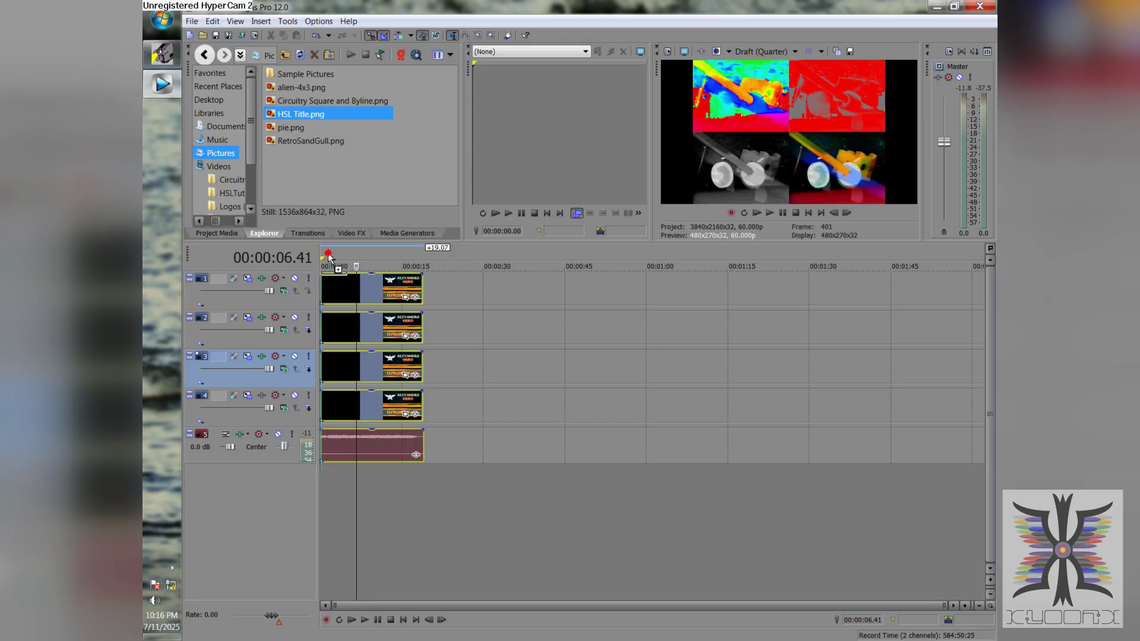
{"action": "left_click_drag", "start_coordinate": [328, 256], "coordinate": [328, 257]}
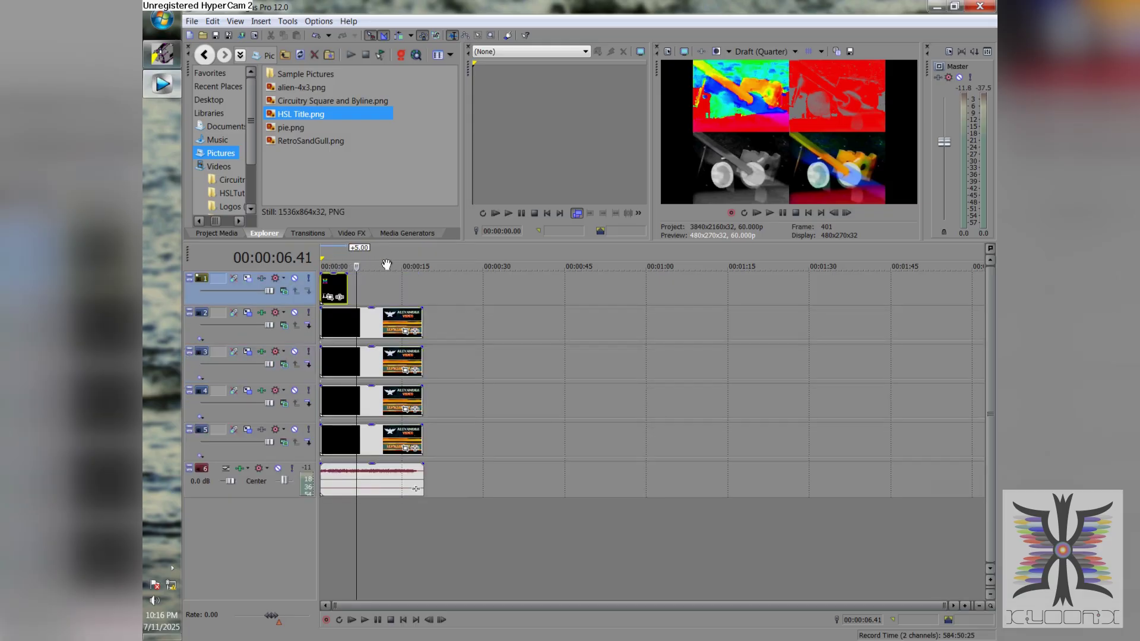
{"action": "left_click_drag", "start_coordinate": [357, 289], "coordinate": [422, 291]}
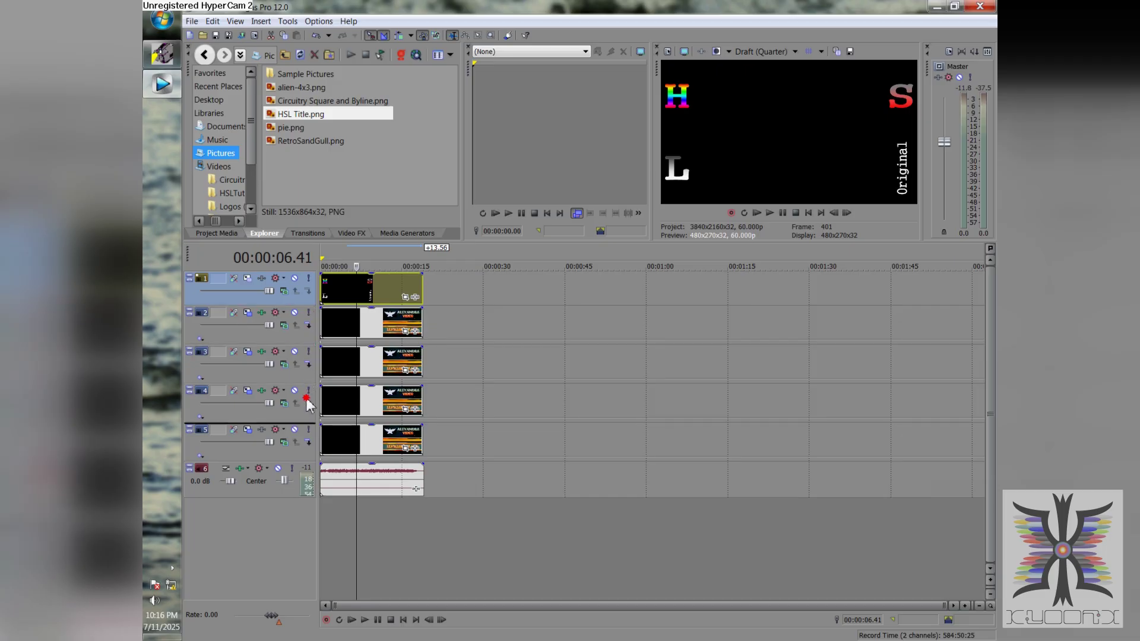
{"action": "left_click_drag", "start_coordinate": [304, 460], "coordinate": [303, 461]}
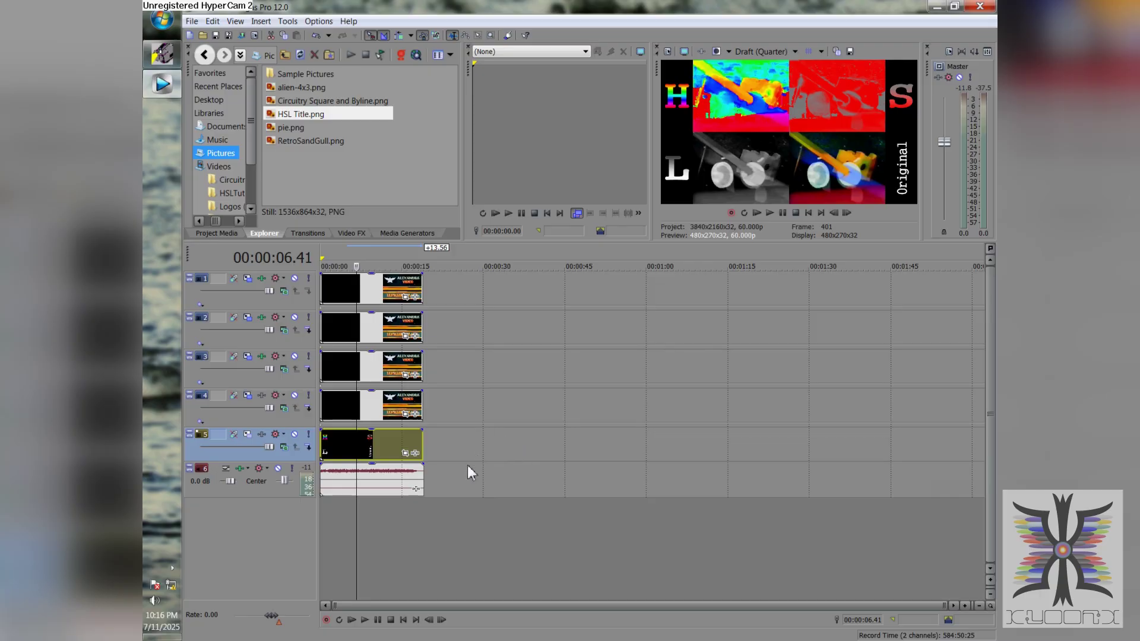
Place Circuitry Square and Byline.png on a new topmost track and stretch it over the full length of the clips
{"action": "left_click", "coordinate": [376, 489]}
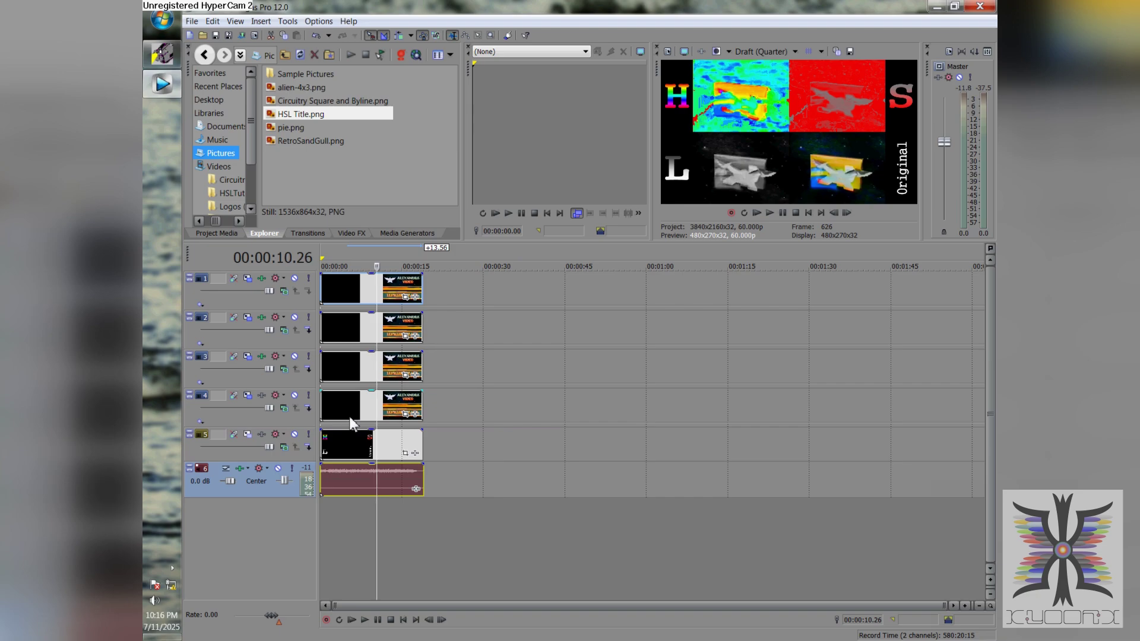
{"action": "left_click", "coordinate": [294, 98]}
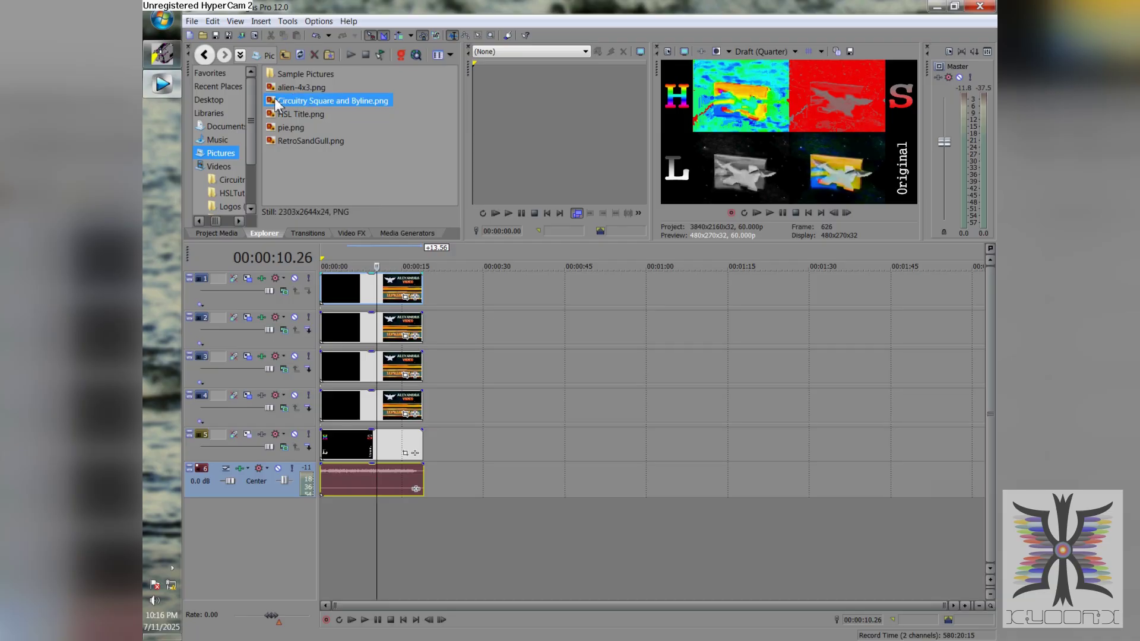
{"action": "left_click_drag", "start_coordinate": [274, 98], "coordinate": [375, 260]}
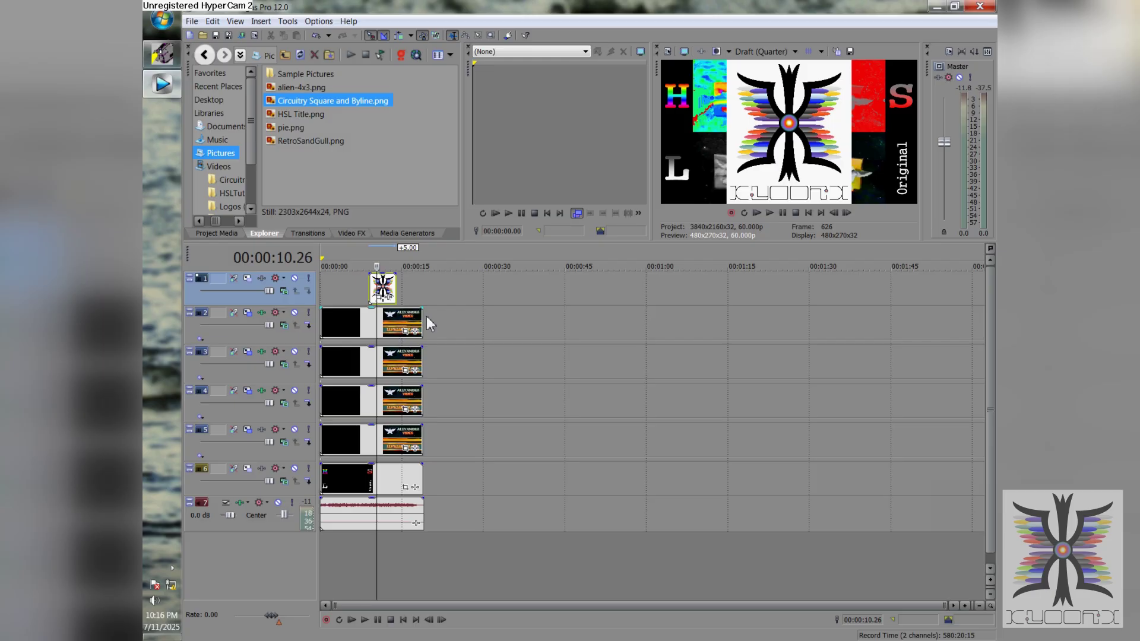
{"action": "left_click_drag", "start_coordinate": [369, 289], "coordinate": [321, 289]}
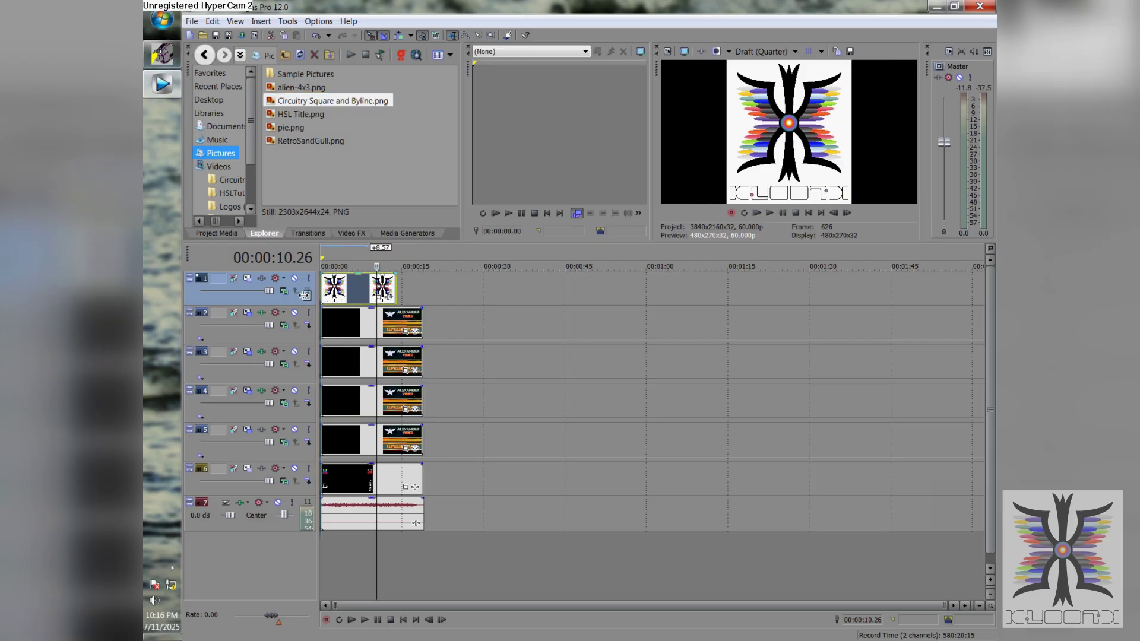
{"action": "left_click_drag", "start_coordinate": [393, 288], "coordinate": [424, 293]}
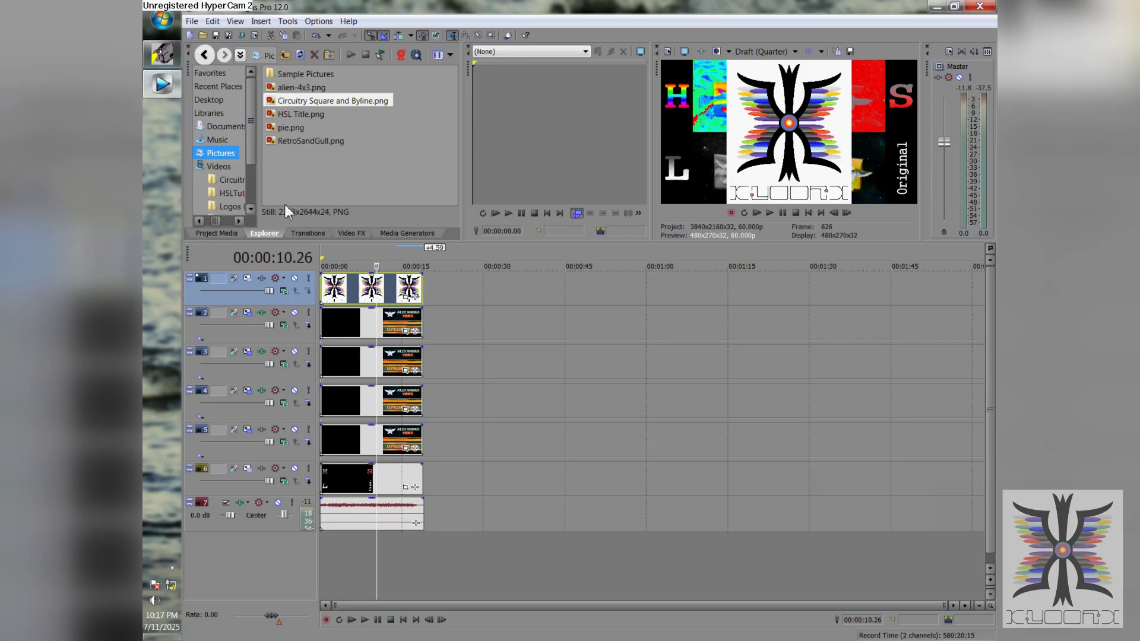
Scale the logo on Track 1 down to a width of 960 with Track Motion
{"action": "left_click", "coordinate": [247, 278]}
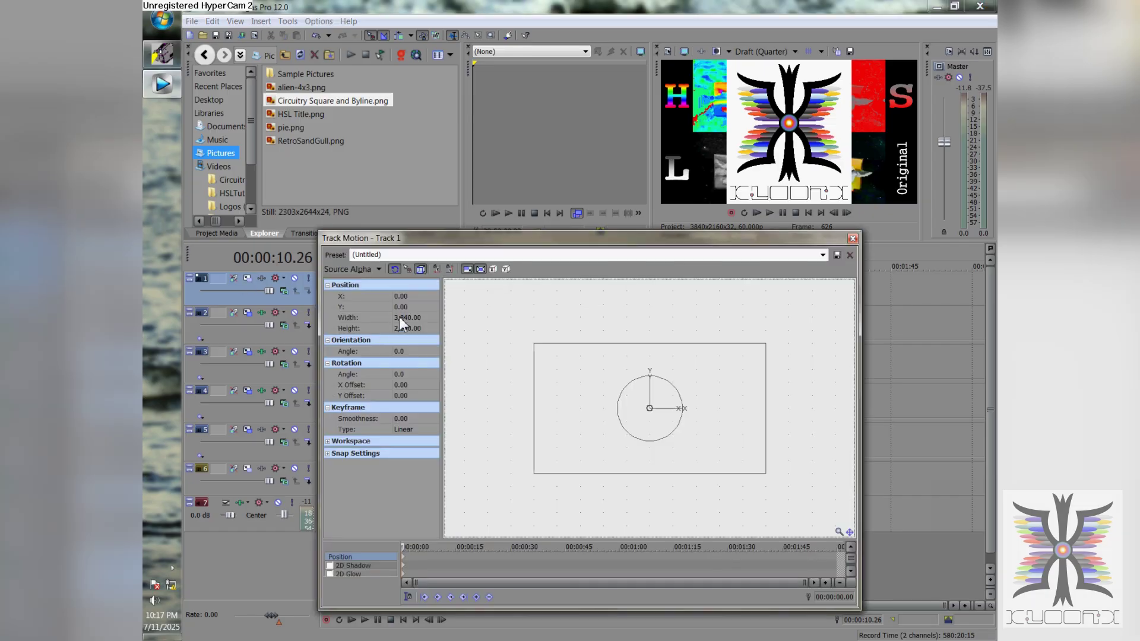
{"action": "left_click", "coordinate": [399, 316]}
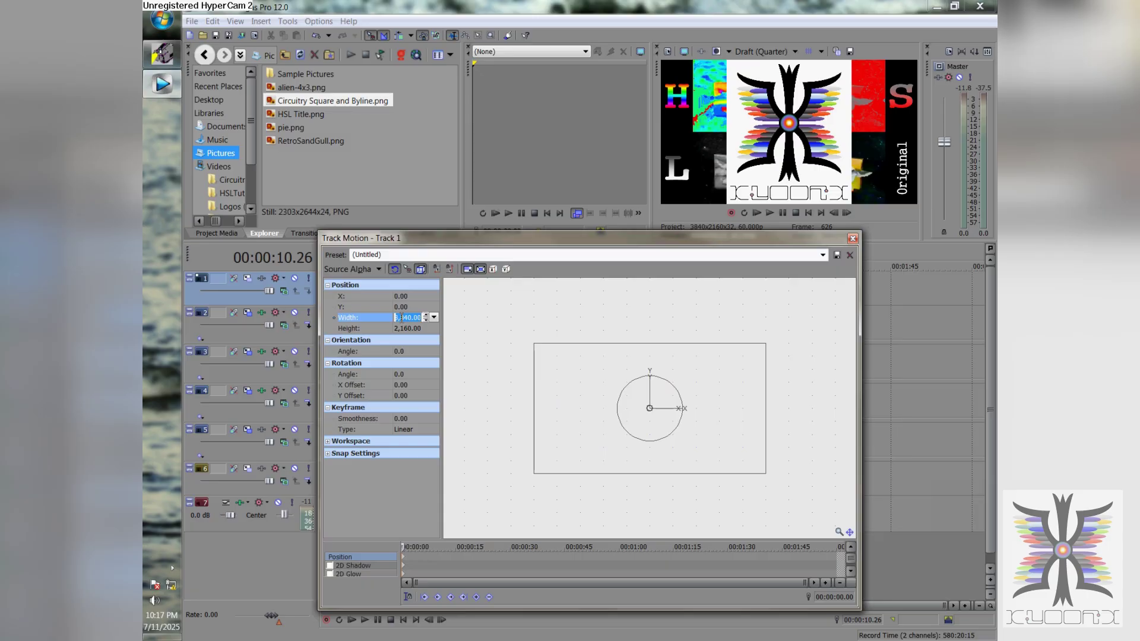
{"action": "type", "text": "960"}
{"action": "key", "text": "Tab"}
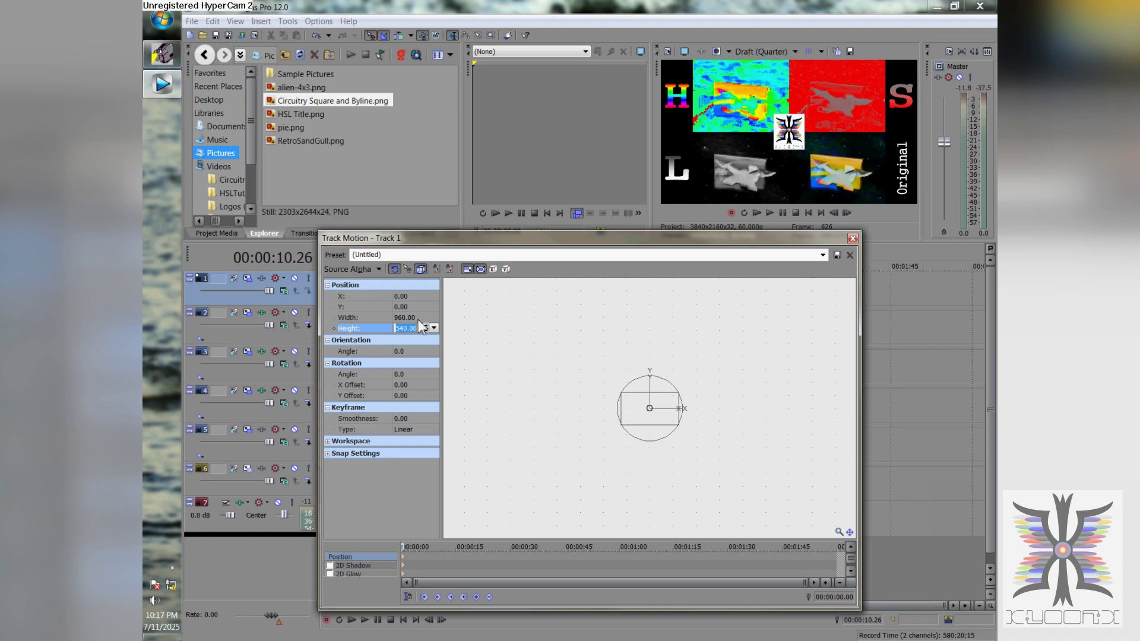
{"action": "left_click", "coordinate": [852, 238]}
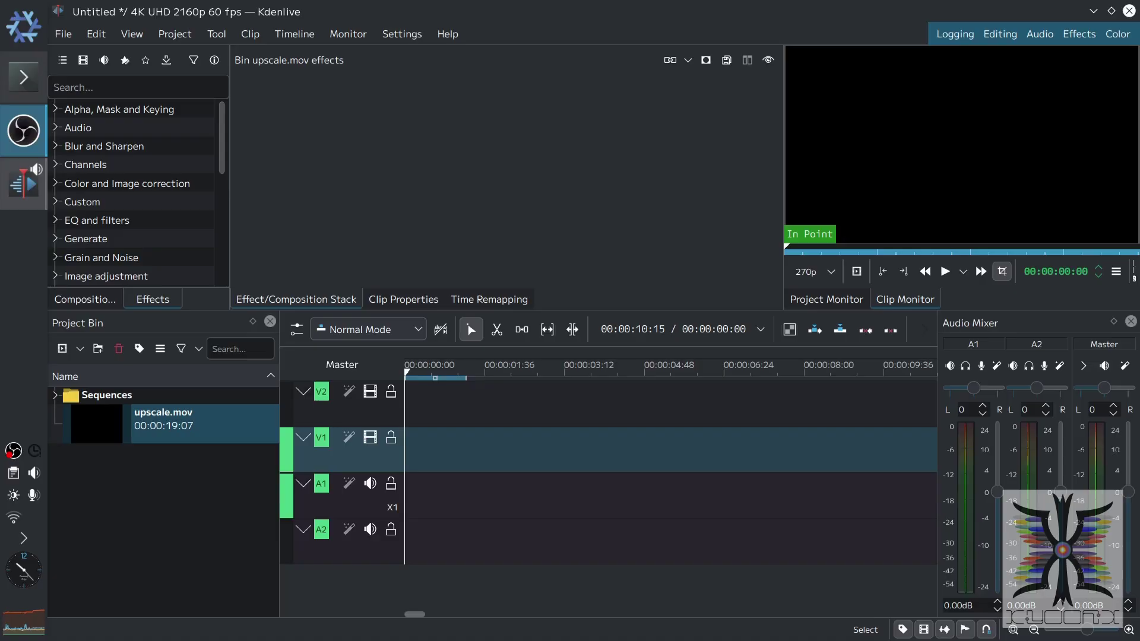
In Kdenlive, place upscale.mov at the start of V1 with its audio on A1, and preview the frame at 00:00:03:35
{"action": "left_click", "coordinate": [738, 409]}
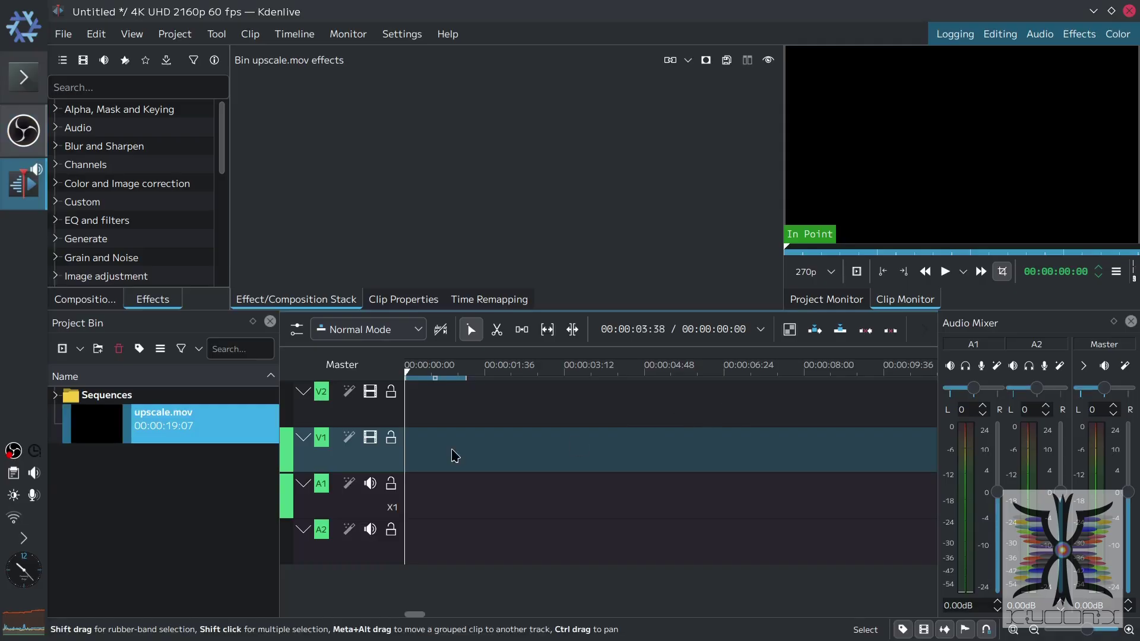
{"action": "left_click", "coordinate": [83, 428]}
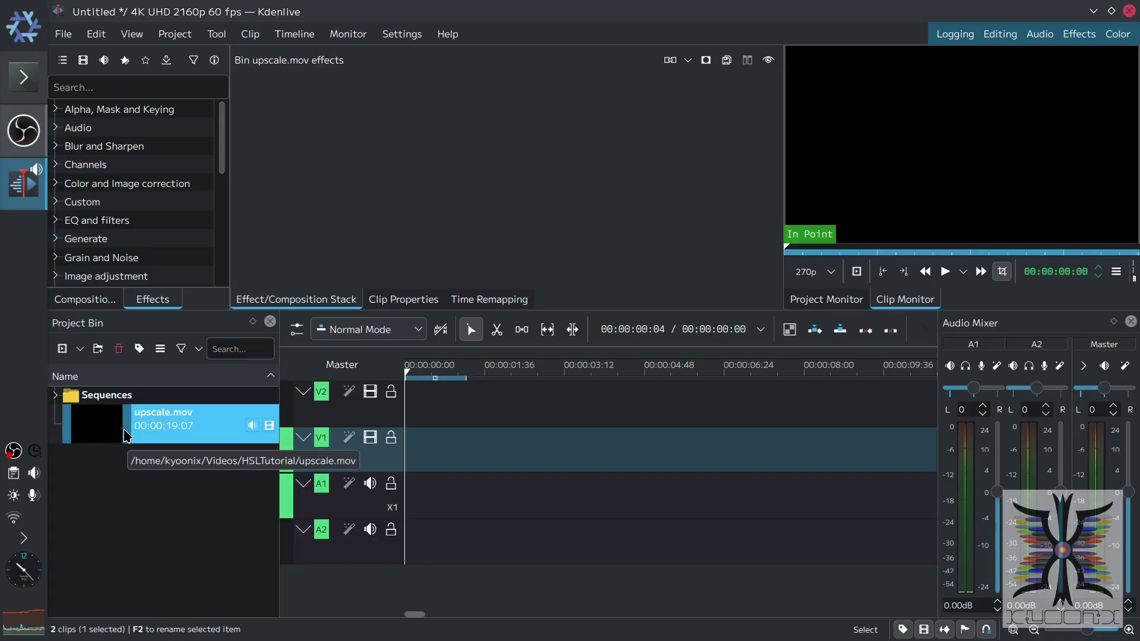
{"action": "left_click_drag", "start_coordinate": [121, 439], "coordinate": [365, 478]}
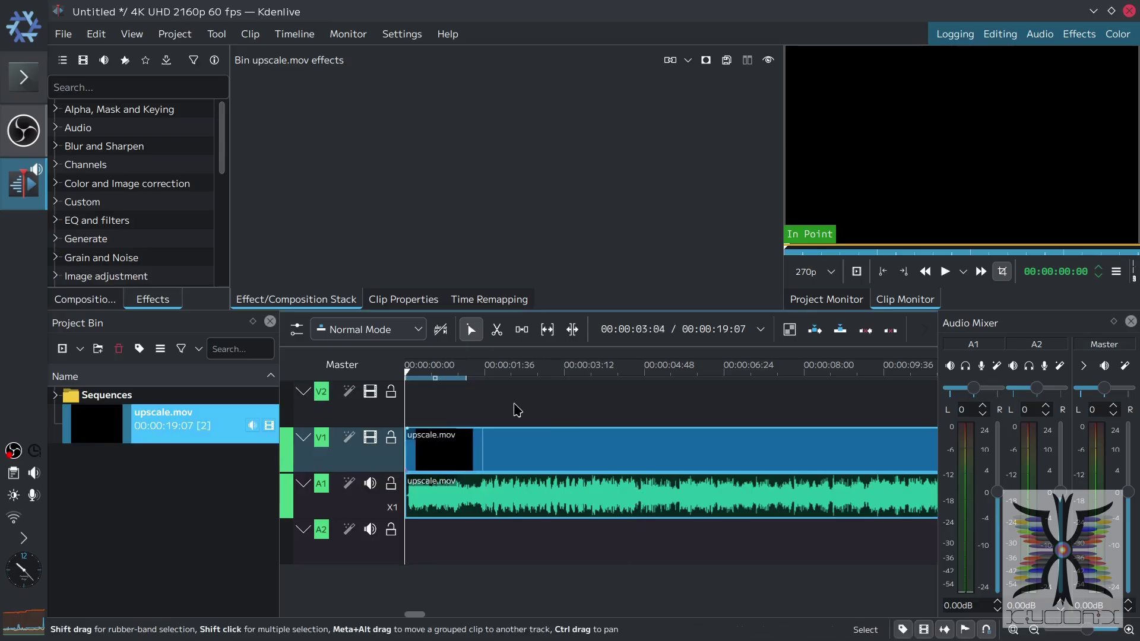
{"action": "left_click_drag", "start_coordinate": [591, 365], "coordinate": [583, 401]}
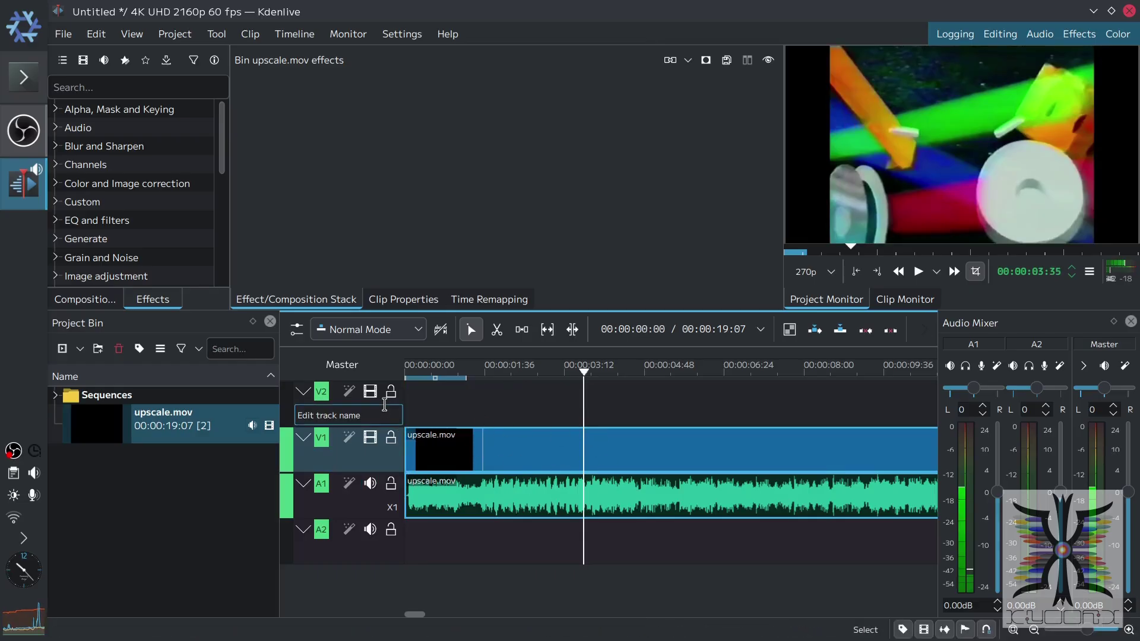
Insert three video tracks above V2
{"action": "right_click", "coordinate": [383, 404]}
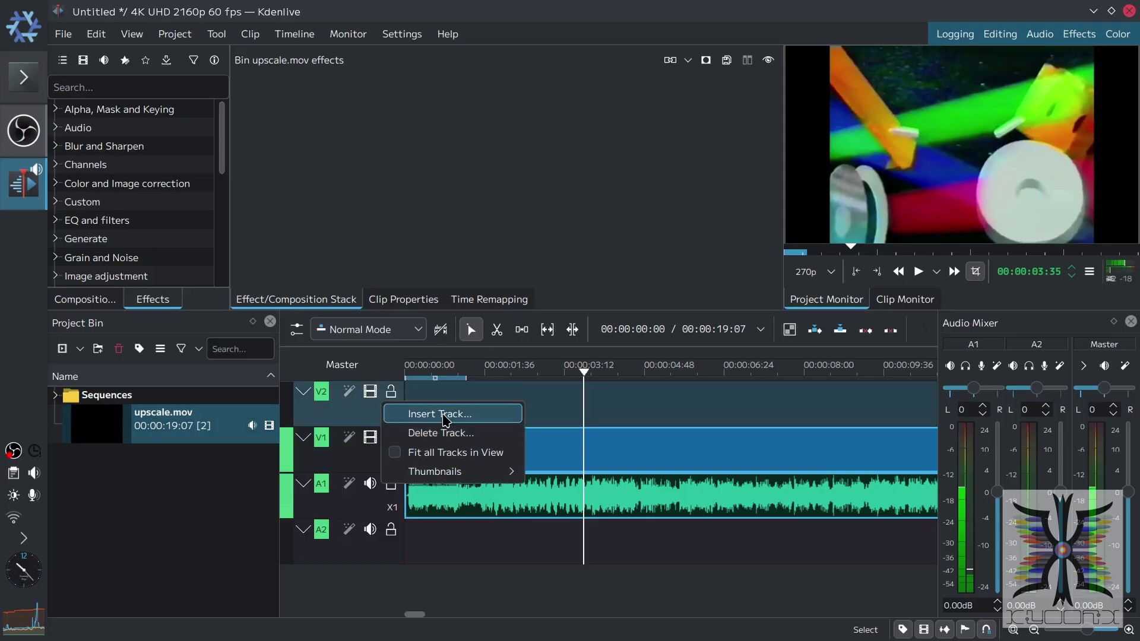
{"action": "left_click", "coordinate": [447, 420]}
{"action": "left_click", "coordinate": [466, 239]}
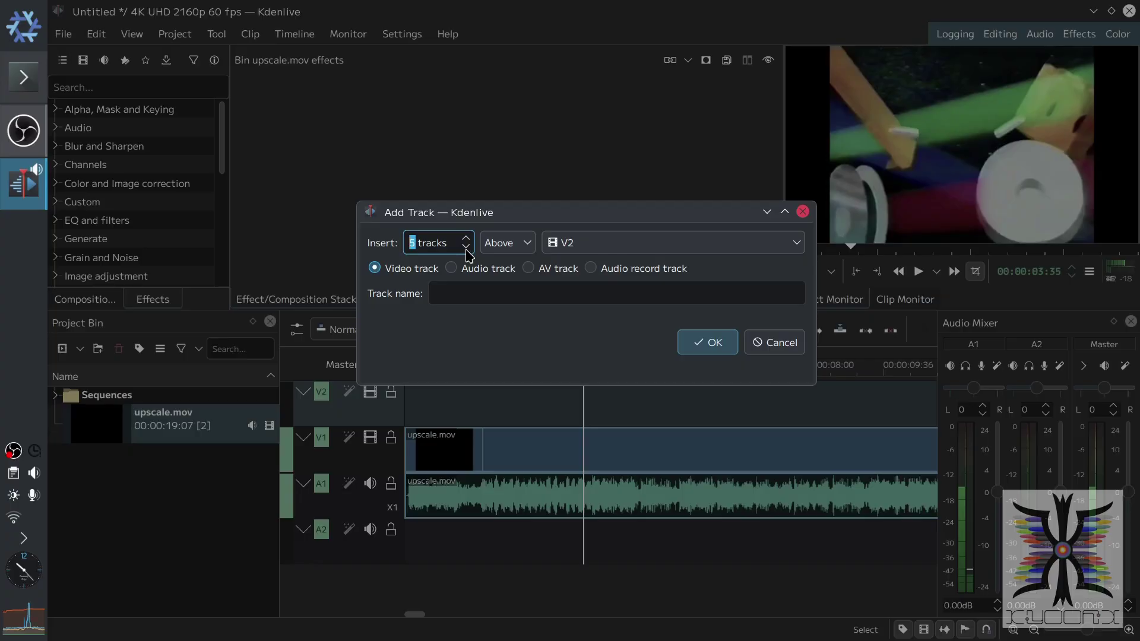
{"action": "left_click", "coordinate": [698, 347]}
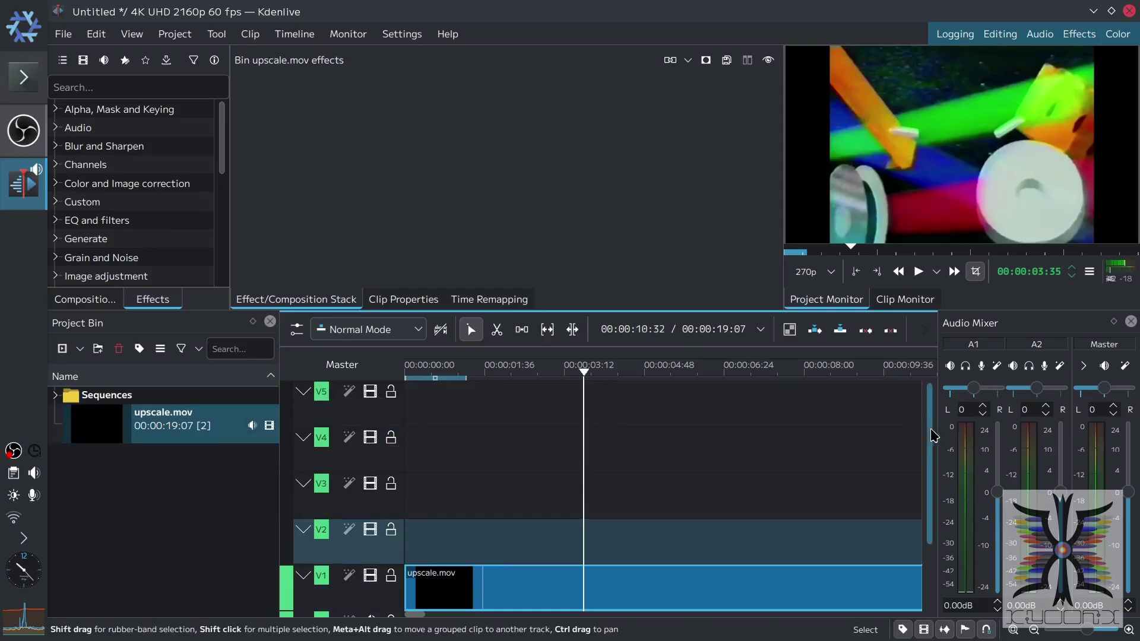
Ungroup the video and audio of the upscale.mov clip on V1 and A1
{"action": "left_click_drag", "start_coordinate": [930, 433], "coordinate": [859, 488]}
{"action": "left_click", "coordinate": [574, 503]}
{"action": "right_click", "coordinate": [575, 508]}
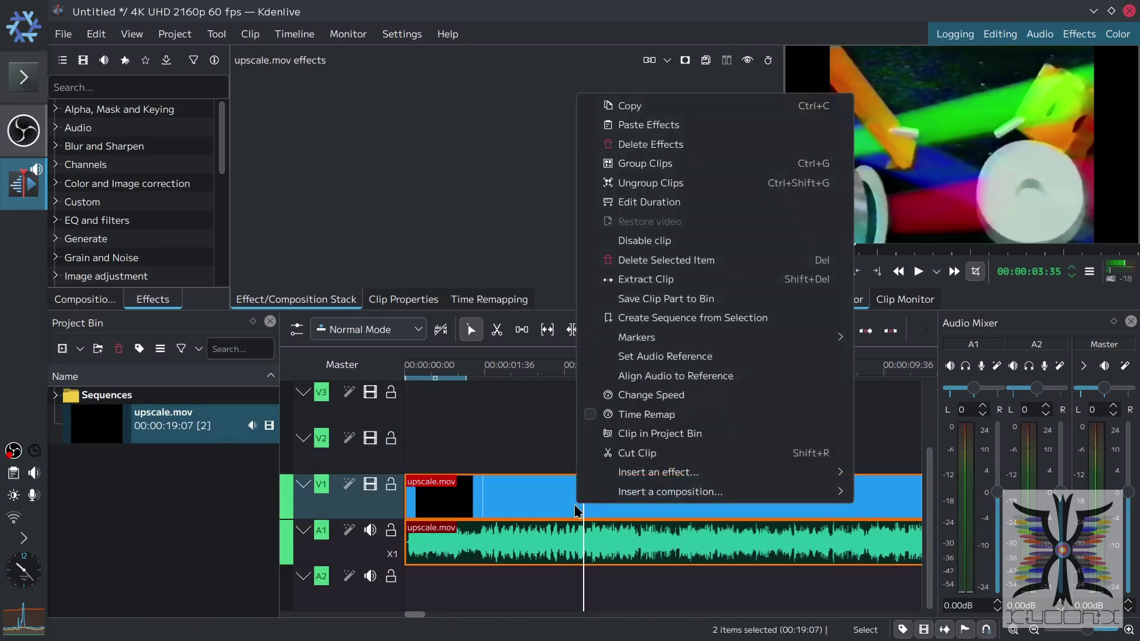
{"action": "left_click", "coordinate": [653, 185]}
Copy the V1 video clip onto V2, align it with the timeline start, and return the playhead near the beginning
{"action": "left_click", "coordinate": [569, 504]}
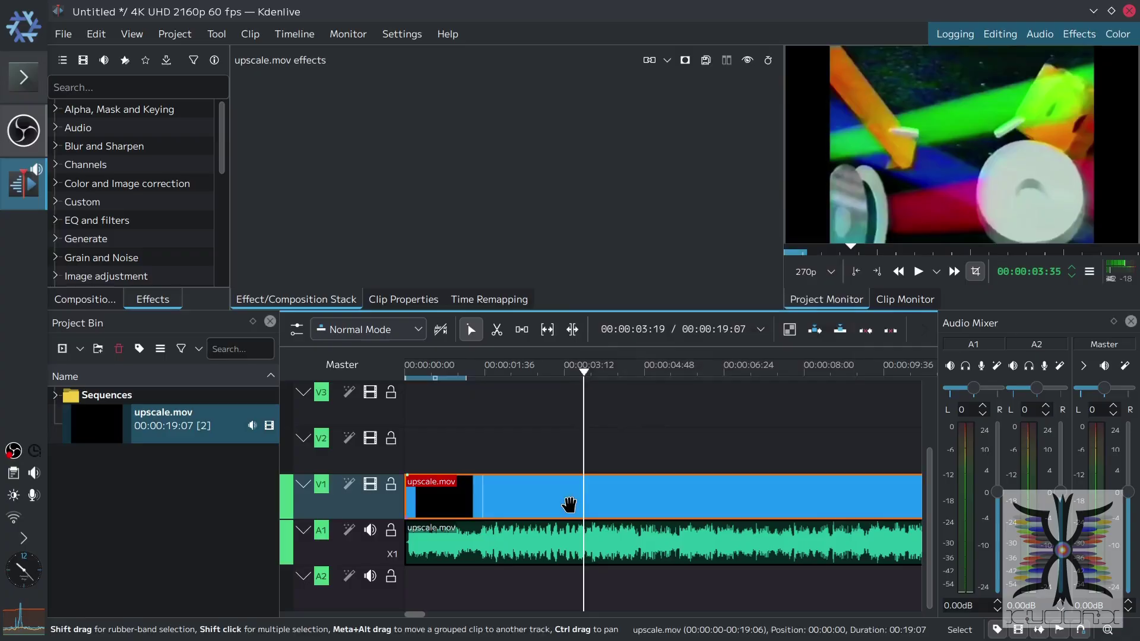
{"action": "left_click", "coordinate": [425, 457]}
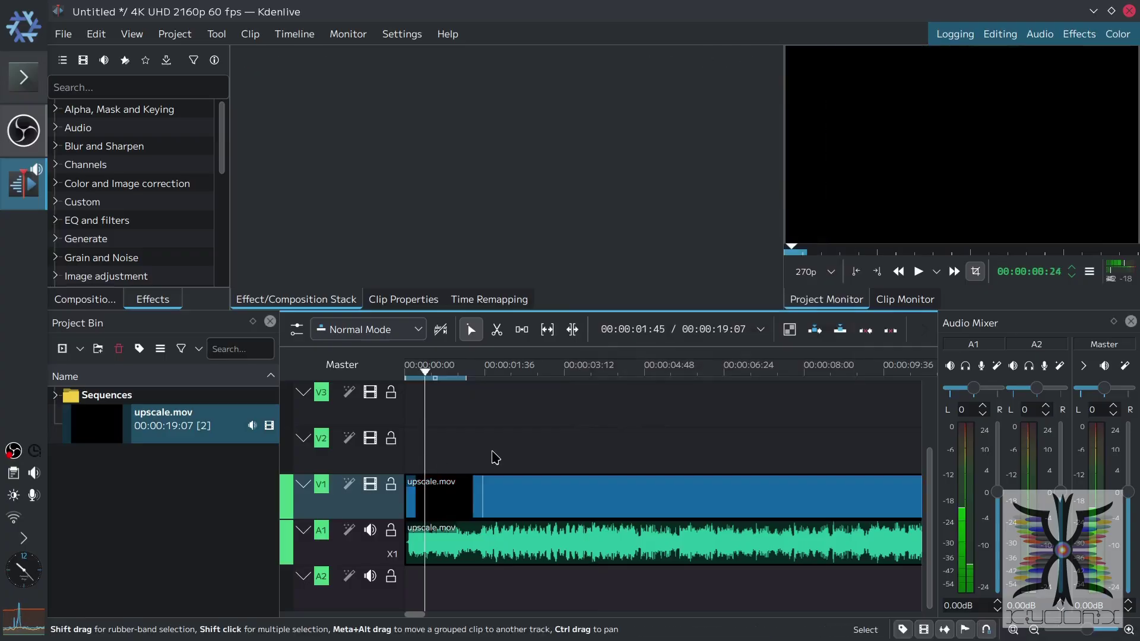
{"action": "key", "text": "ctrl+v"}
{"action": "right_click", "coordinate": [415, 458]}
{"action": "left_click", "coordinate": [464, 466]}
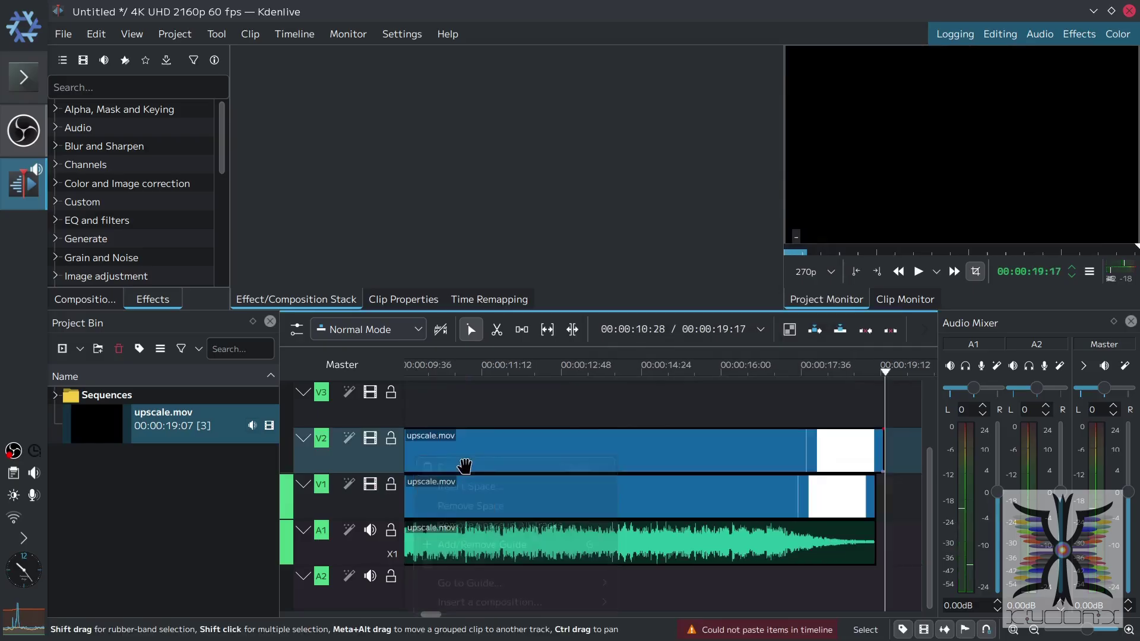
{"action": "left_click", "coordinate": [516, 453]}
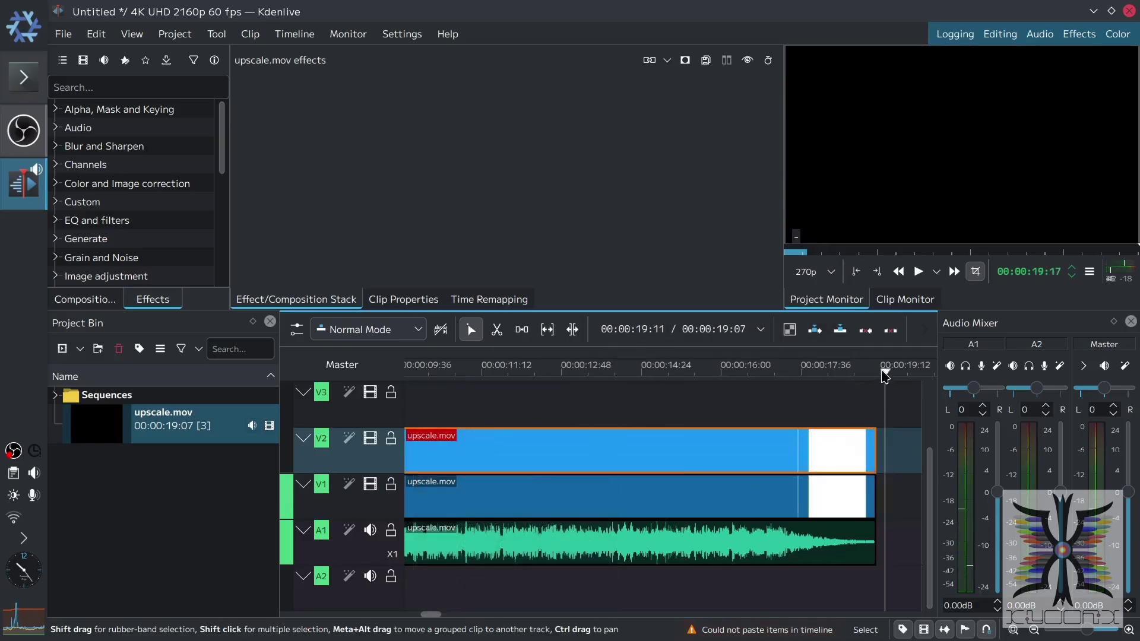
{"action": "left_click_drag", "start_coordinate": [884, 376], "coordinate": [379, 394]}
{"action": "left_click", "coordinate": [419, 399]}
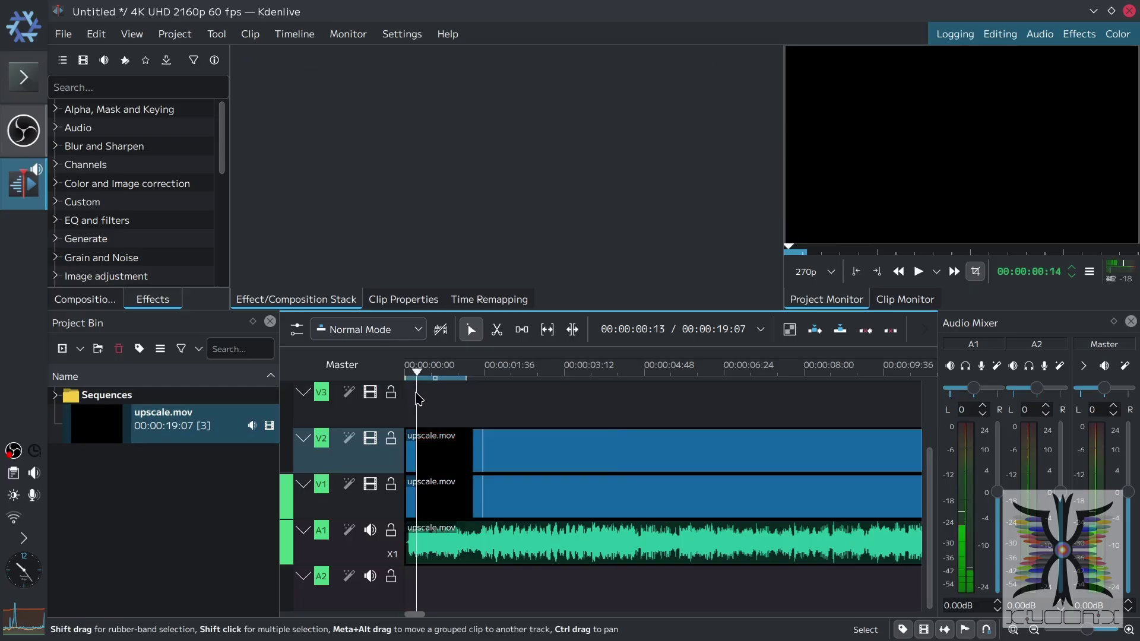
Paste the copied upscale.mov video clip onto V3 and align it with the timeline start
{"action": "right_click", "coordinate": [418, 399]}
{"action": "left_click", "coordinate": [455, 404]}
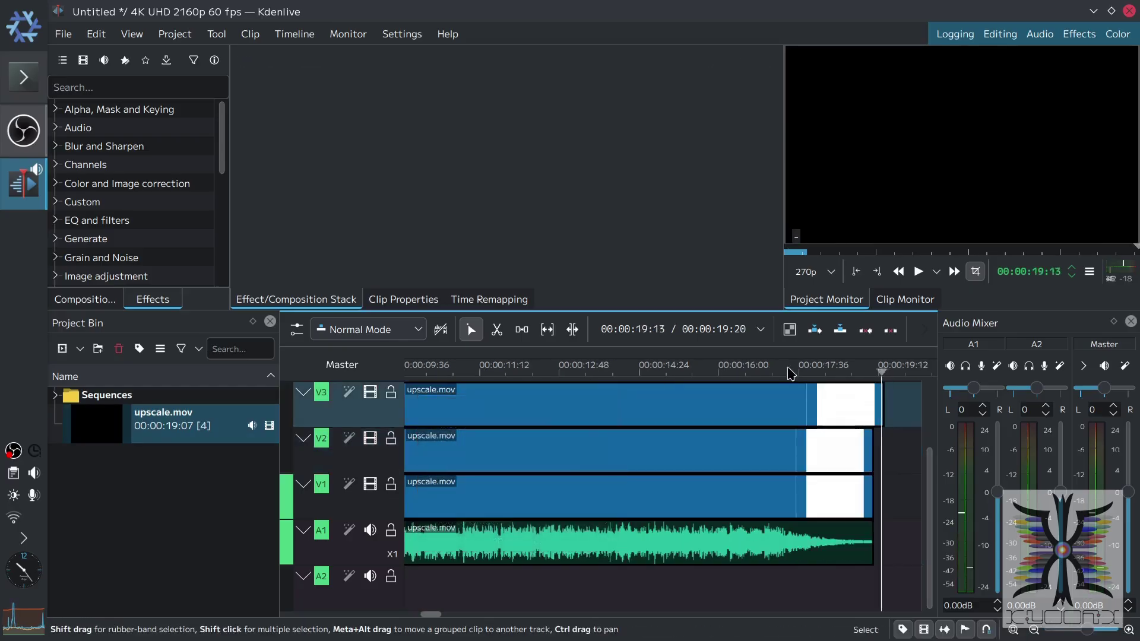
{"action": "key", "text": "Home"}
{"action": "left_click_drag", "start_coordinate": [516, 400], "coordinate": [506, 400]}
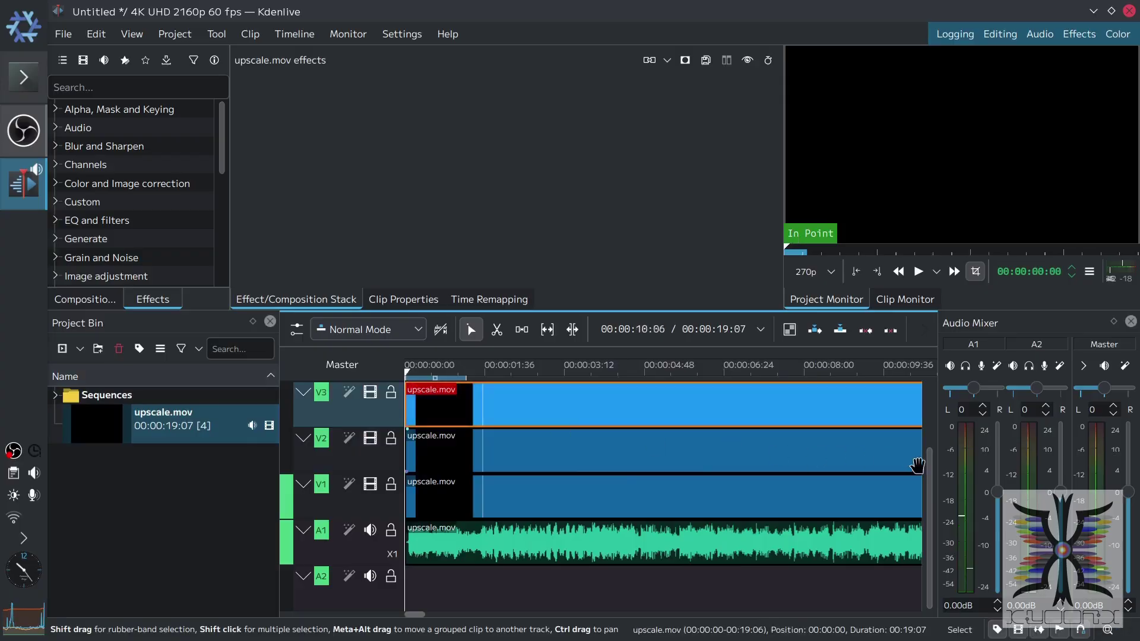
Paste another upscale.mov video copy onto V4, align it with the timeline start, and return the playhead to the beginning
{"action": "scroll", "coordinate": [428, 451], "scroll_direction": "up", "scroll_amount": 3}
{"action": "right_click", "coordinate": [413, 457]}
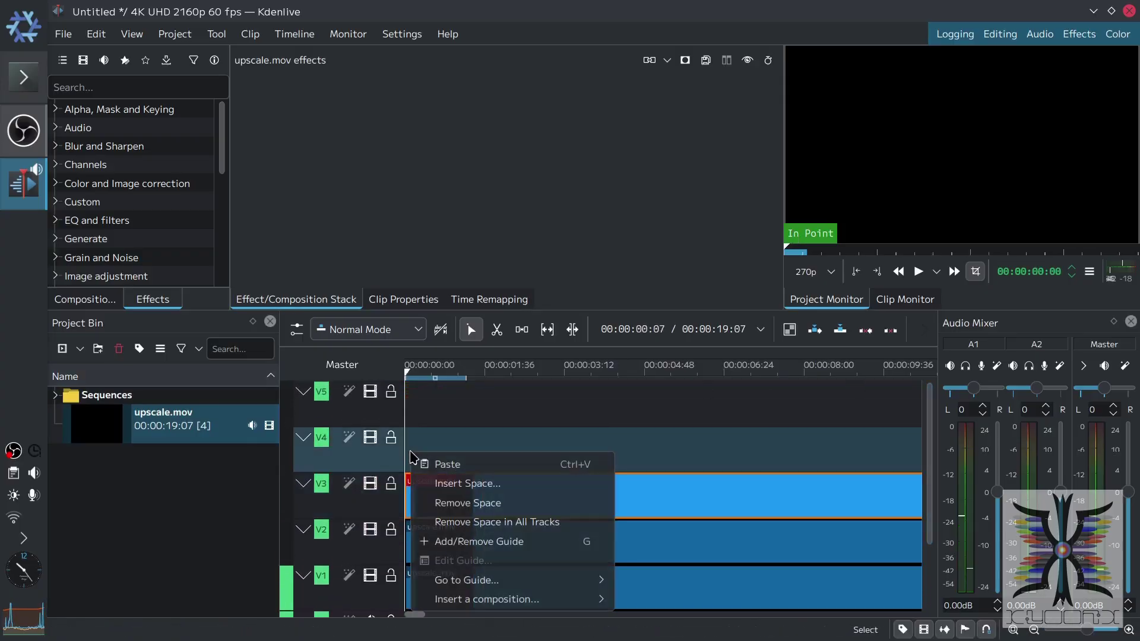
{"action": "left_click", "coordinate": [445, 464]}
{"action": "left_click_drag", "start_coordinate": [575, 465], "coordinate": [562, 451]}
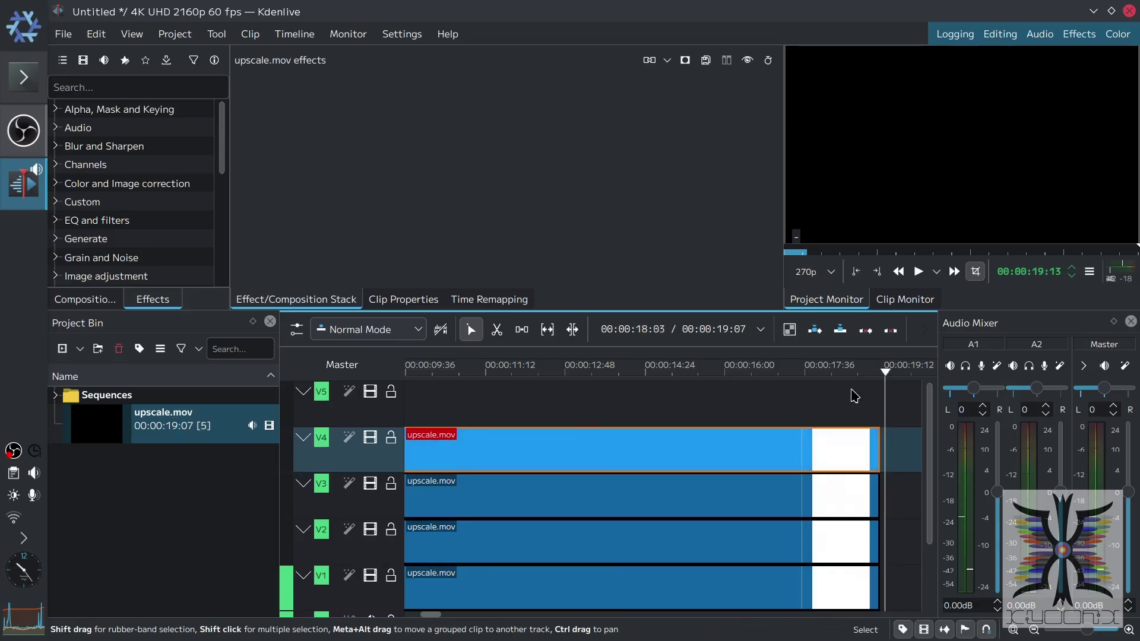
{"action": "left_click", "coordinate": [606, 380]}
{"action": "key", "text": "Home"}
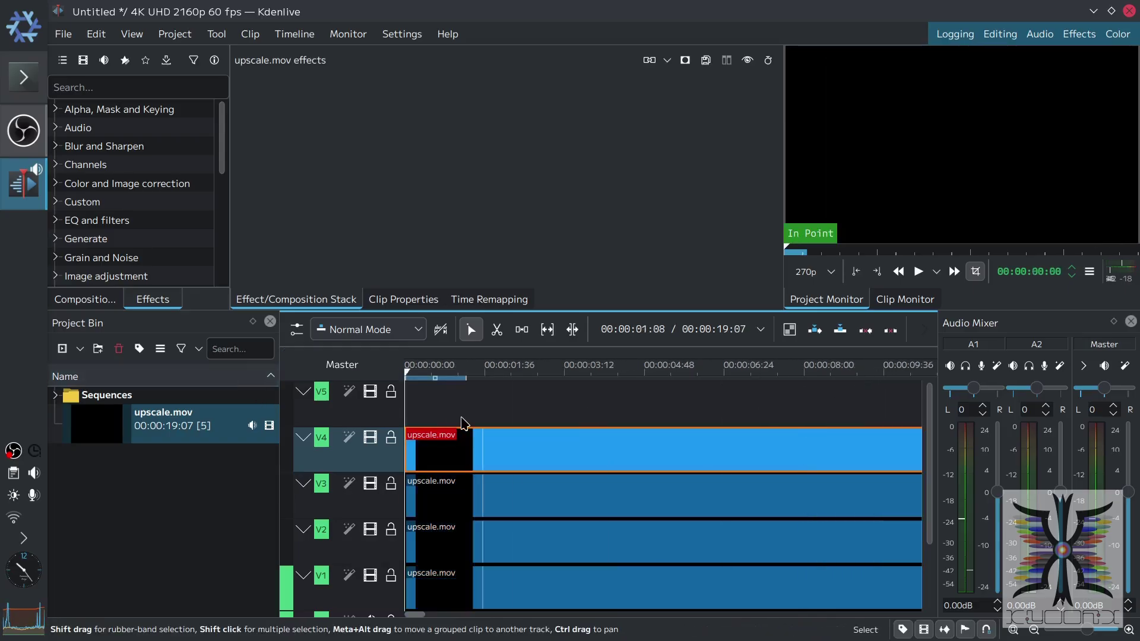
{"action": "left_click_drag", "start_coordinate": [933, 419], "coordinate": [934, 421]}
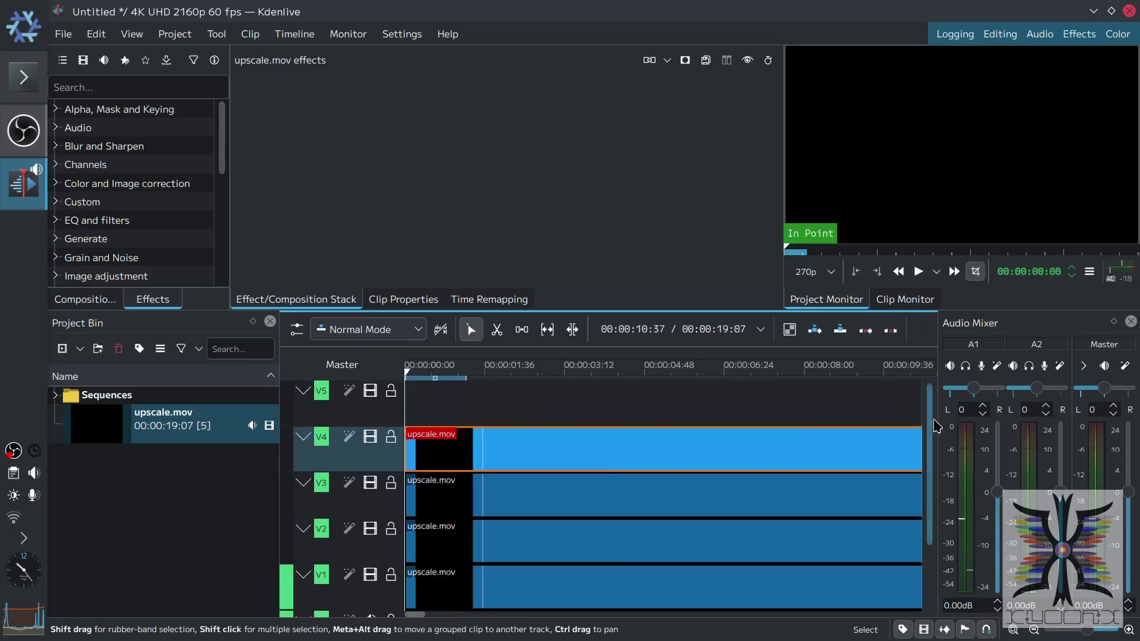
Show the frame at 00:00:02:32, apply a Transform effect to track V4, and set its scale to 50%
{"action": "left_click", "coordinate": [531, 373]}
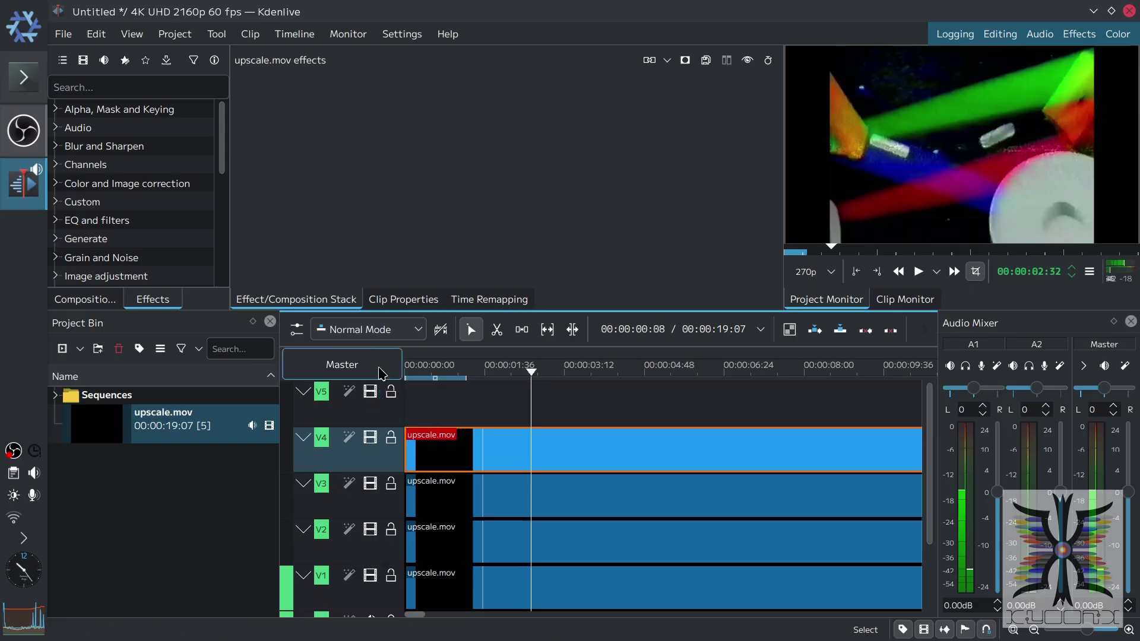
{"action": "left_click", "coordinate": [124, 89]}
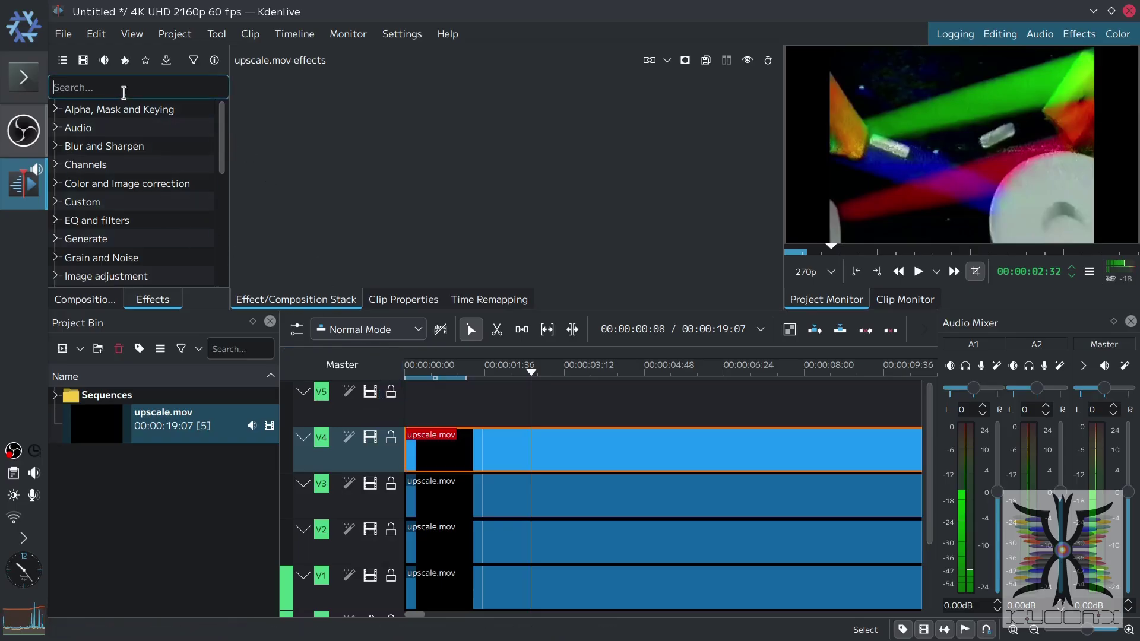
{"action": "type", "text": "transf"}
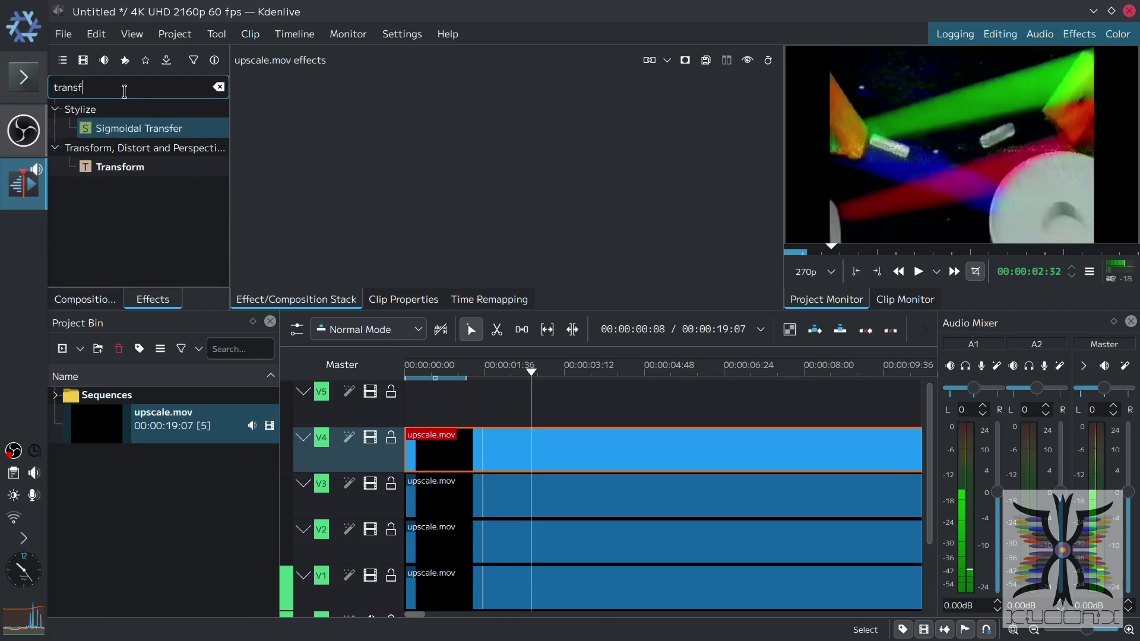
{"action": "left_click_drag", "start_coordinate": [119, 168], "coordinate": [377, 459]}
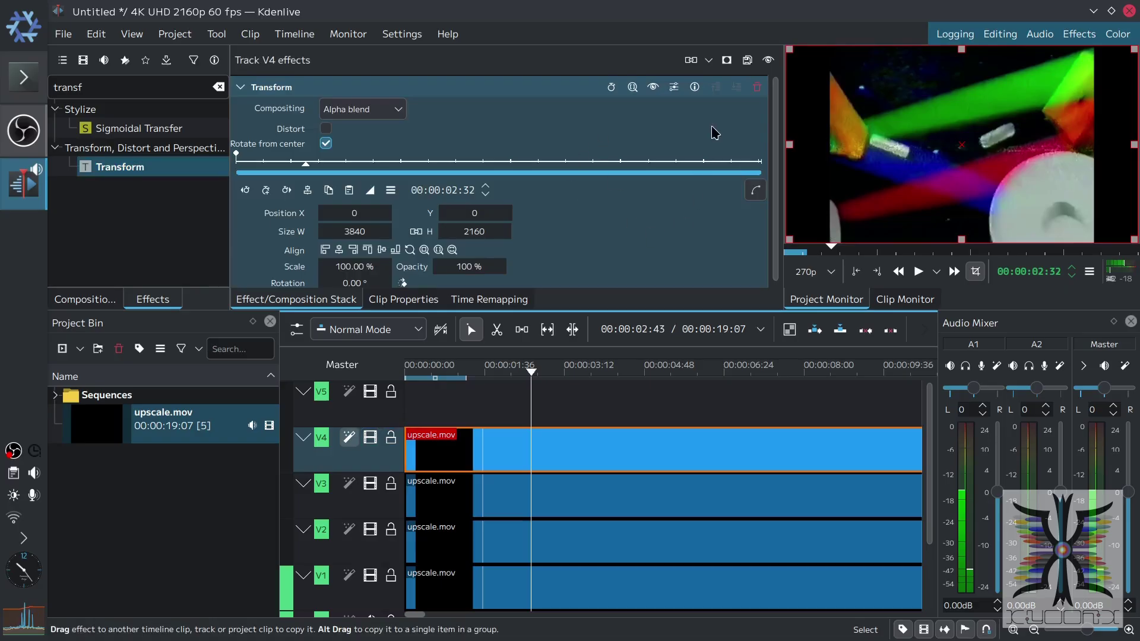
{"action": "scroll", "coordinate": [776, 172], "scroll_direction": "down", "scroll_amount": 1}
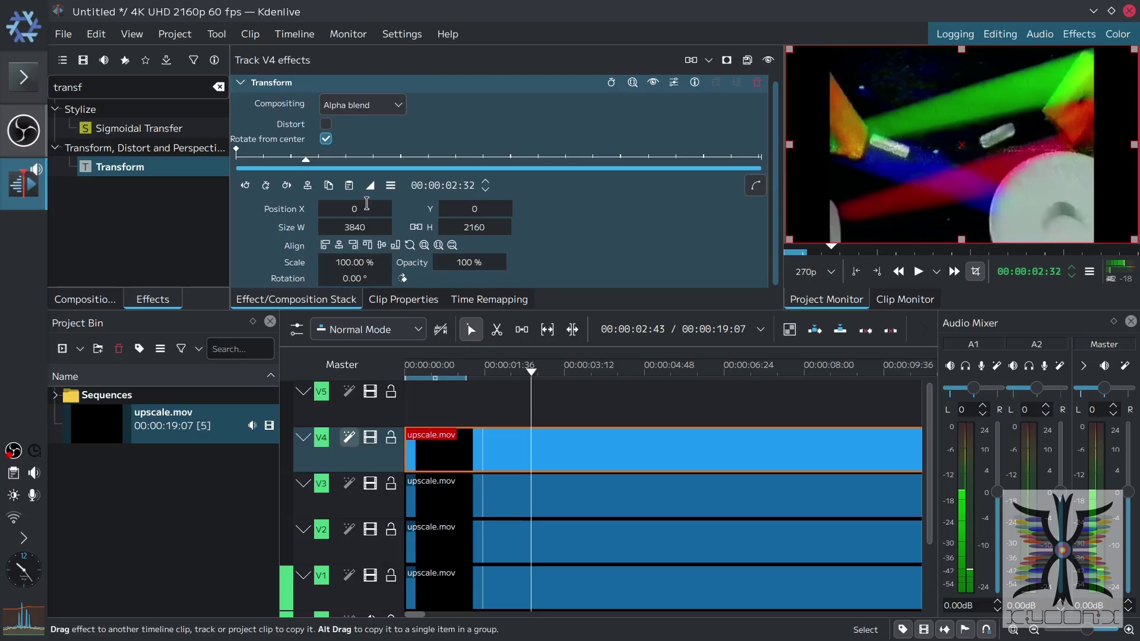
{"action": "left_click", "coordinate": [352, 263]}
{"action": "type", "text": "50"}
{"action": "key", "text": "Return"}
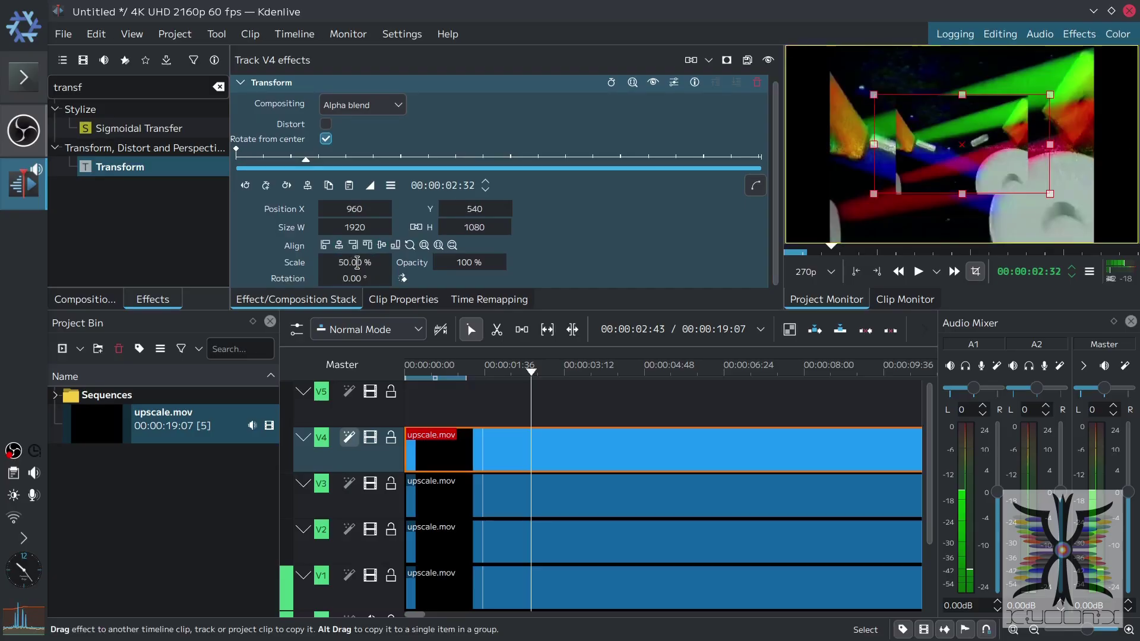
Place the V4 picture in the upper-left quadrant at position X 240, Y 0
{"action": "left_click", "coordinate": [325, 245]}
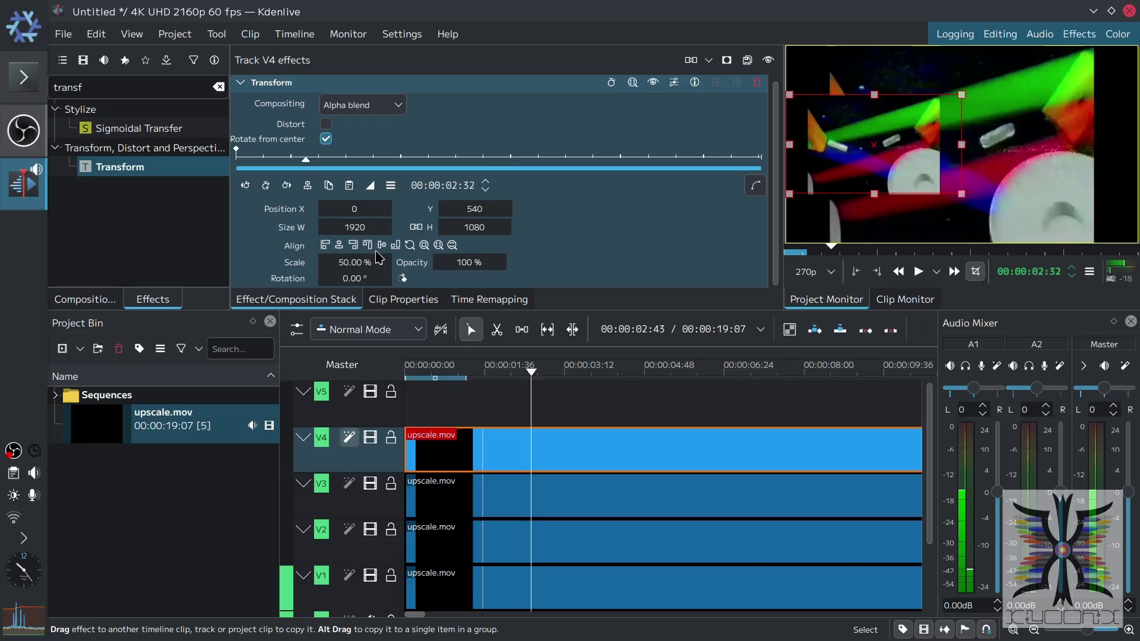
{"action": "left_click", "coordinate": [367, 244]}
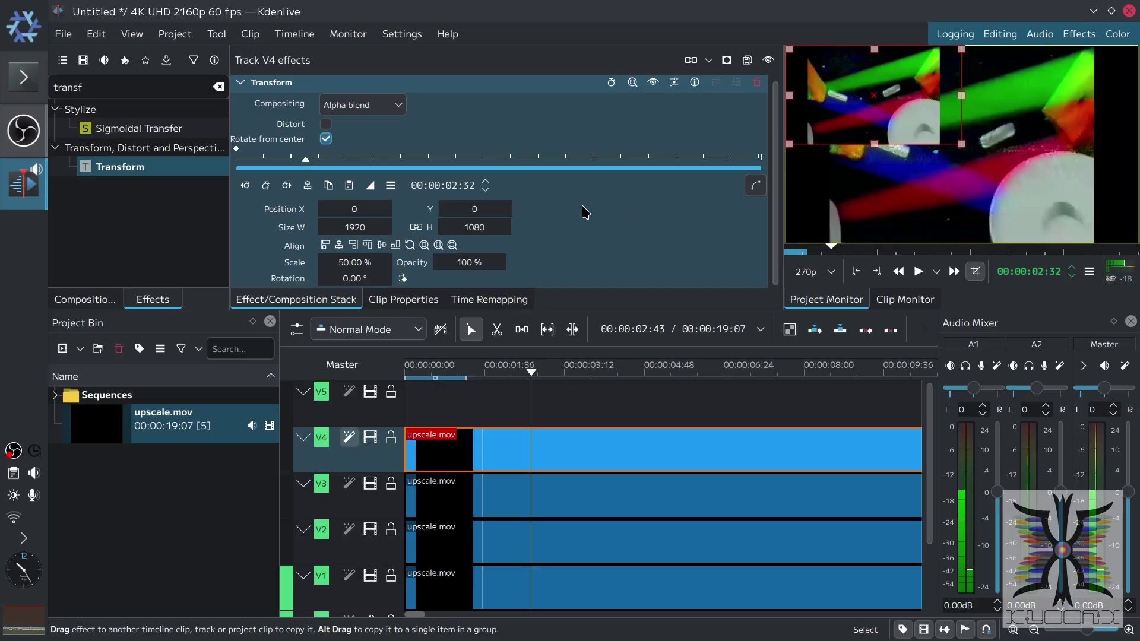
{"action": "left_click", "coordinate": [364, 206]}
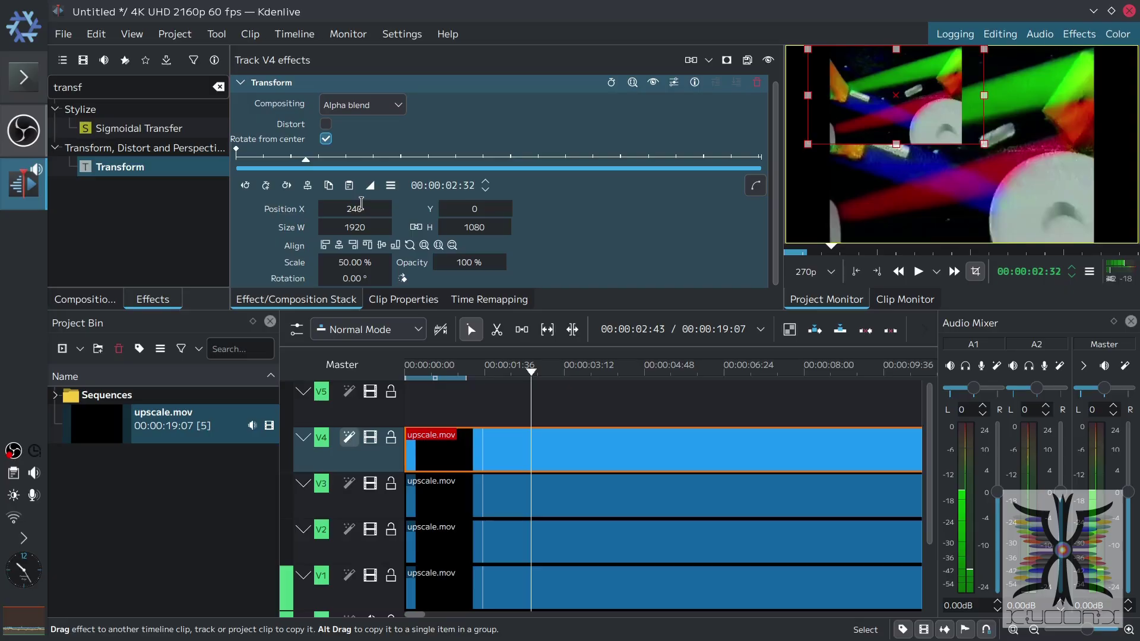
Apply a Transform effect to track V3 and set its scale to 50%
{"action": "left_click_drag", "start_coordinate": [119, 167], "coordinate": [373, 488]}
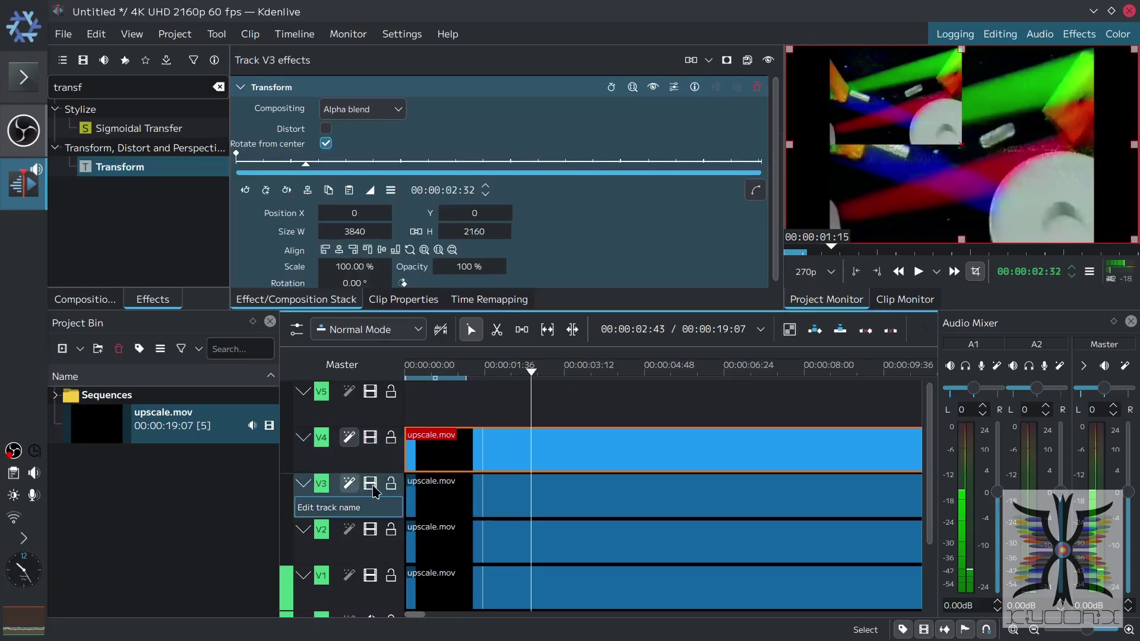
{"action": "triple_click", "coordinate": [348, 267]}
{"action": "type", "text": "5"}
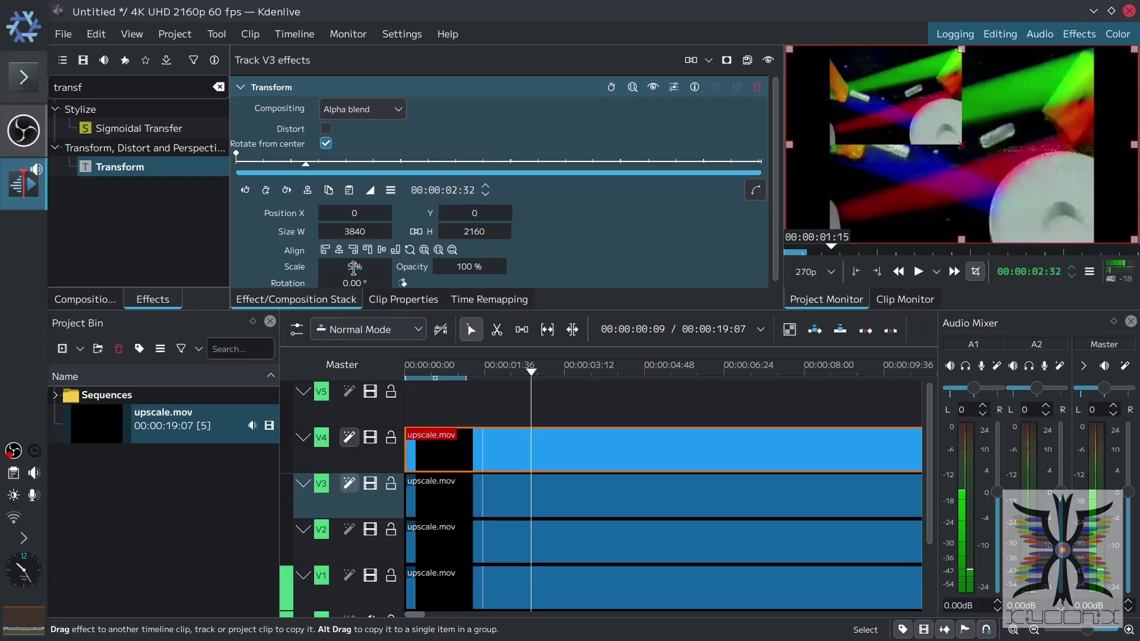
{"action": "type", "text": "0"}
{"action": "key", "text": "Return"}
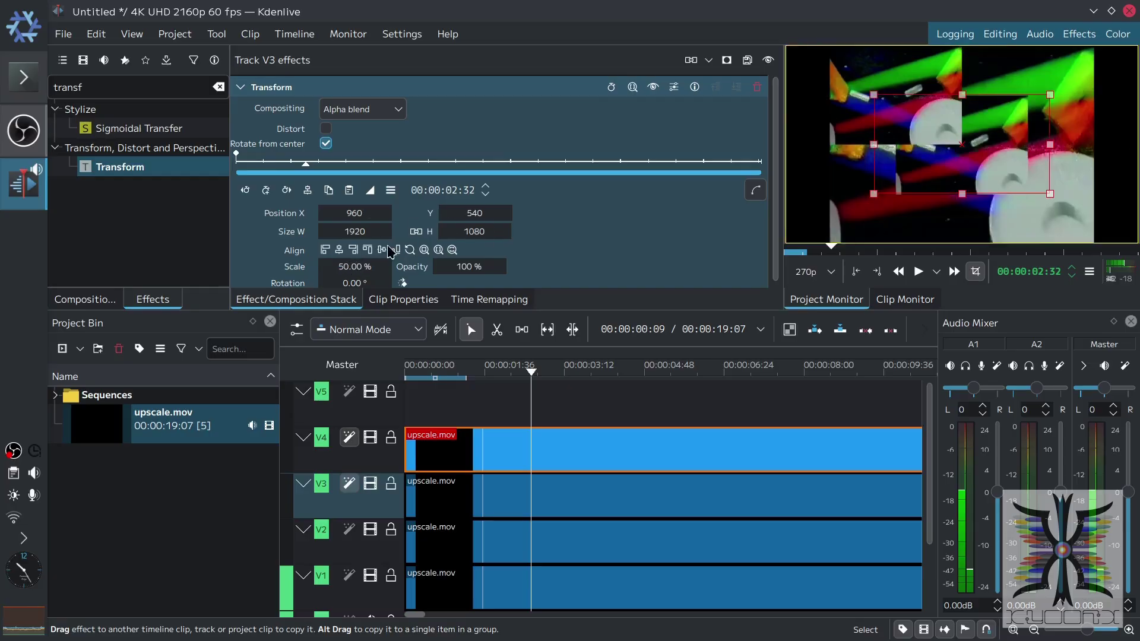
Place the V3 picture in the upper-right quadrant at position X 1680, Y 0
{"action": "left_click", "coordinate": [367, 250]}
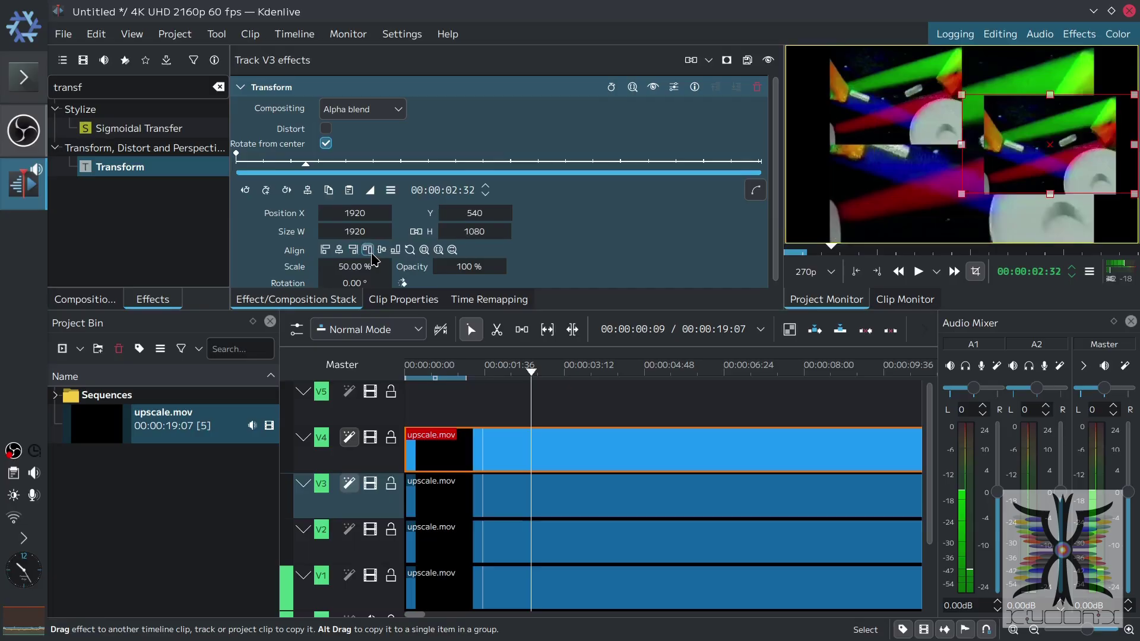
{"action": "left_click", "coordinate": [368, 250]}
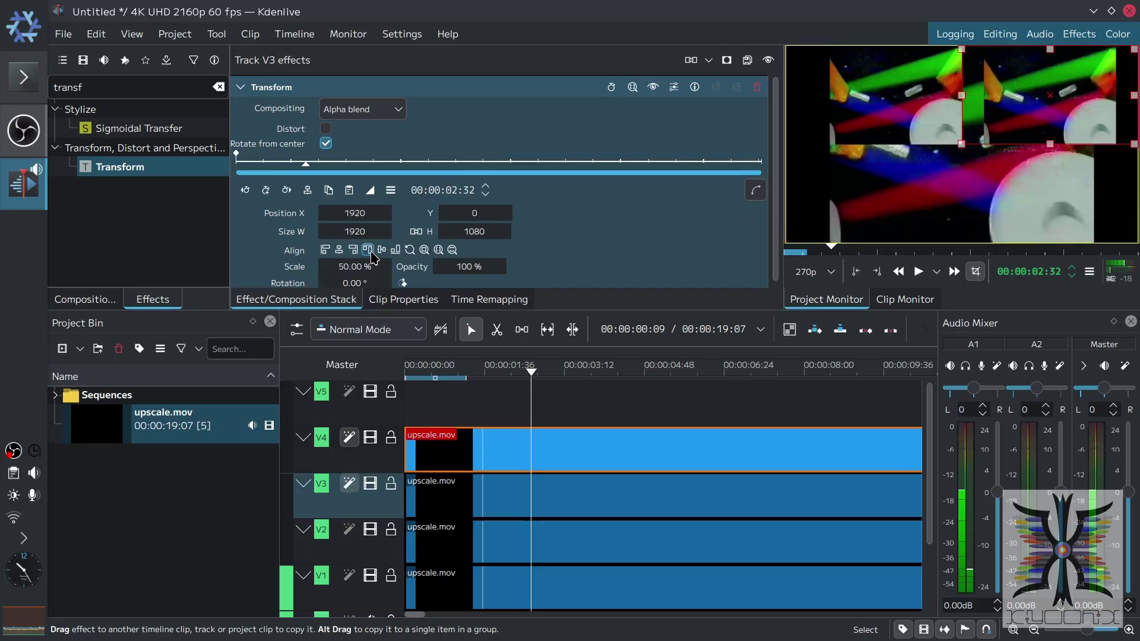
{"action": "double_click", "coordinate": [361, 212]}
{"action": "type", "text": "168"}
{"action": "key", "text": "Return"}
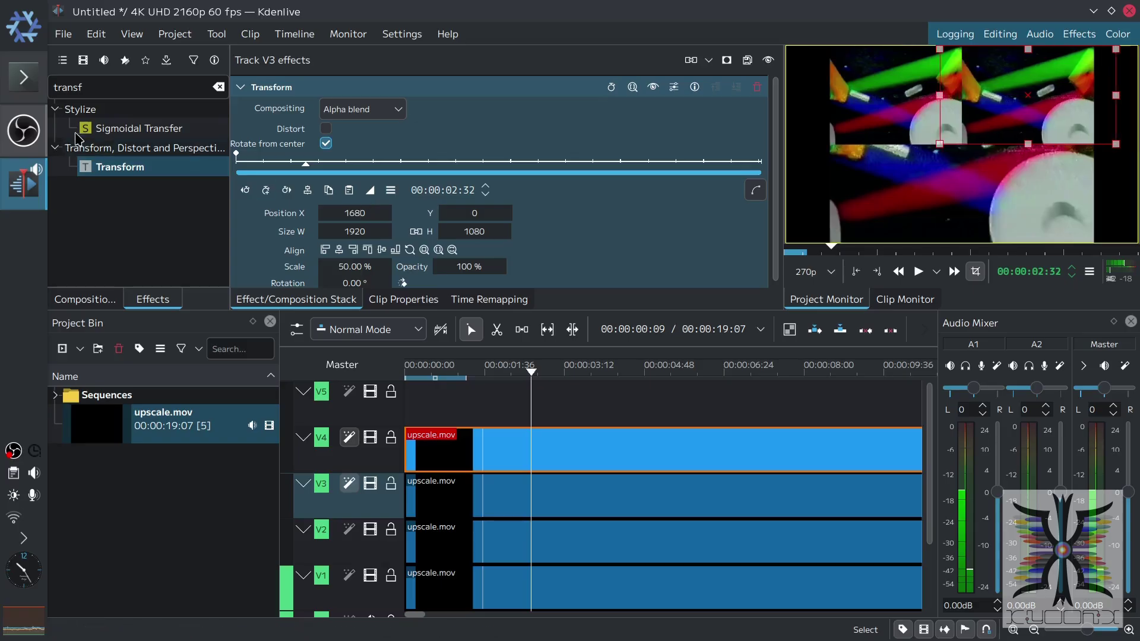
Apply a Transform effect to track V2 and set its scale to 50%
{"action": "left_click_drag", "start_coordinate": [122, 168], "coordinate": [350, 549]}
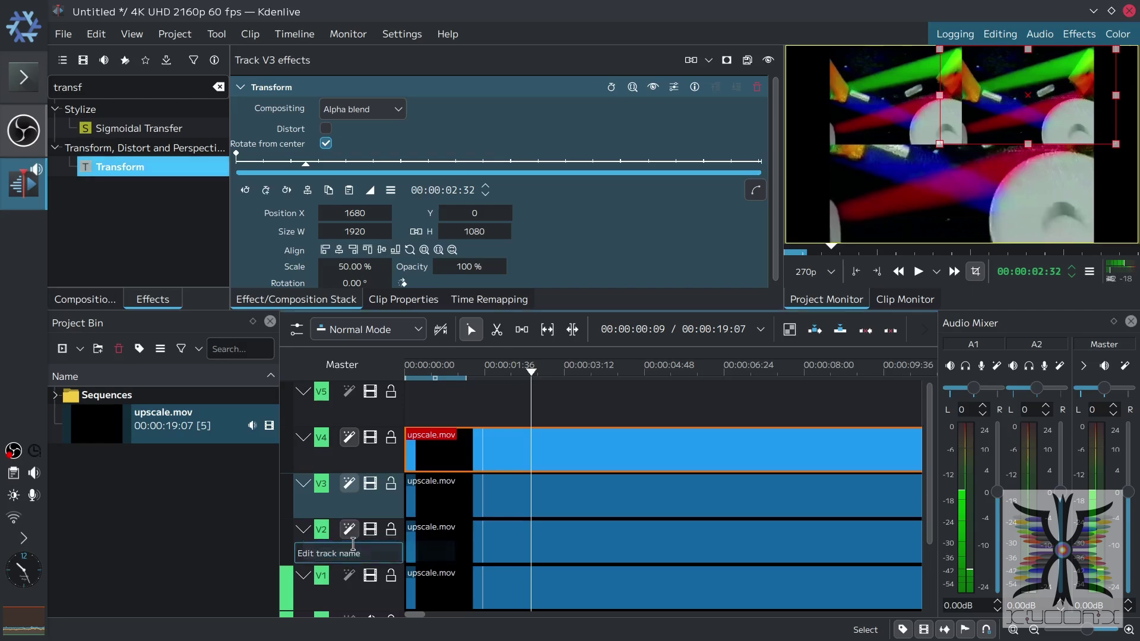
{"action": "left_click", "coordinate": [377, 543]}
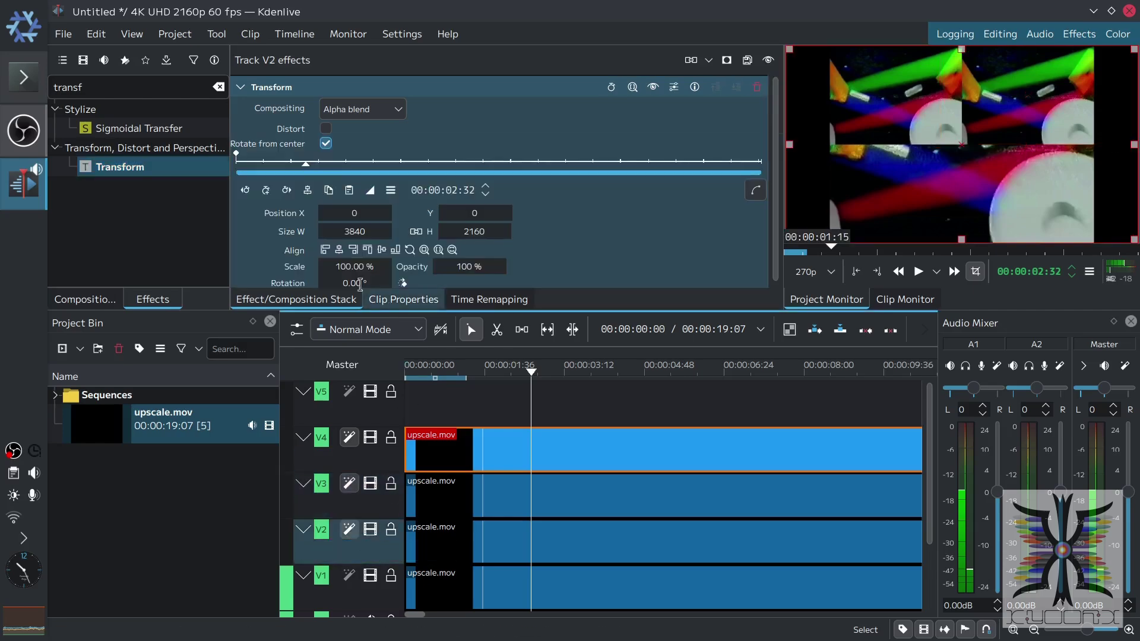
{"action": "left_click_drag", "start_coordinate": [349, 265], "coordinate": [337, 267]}
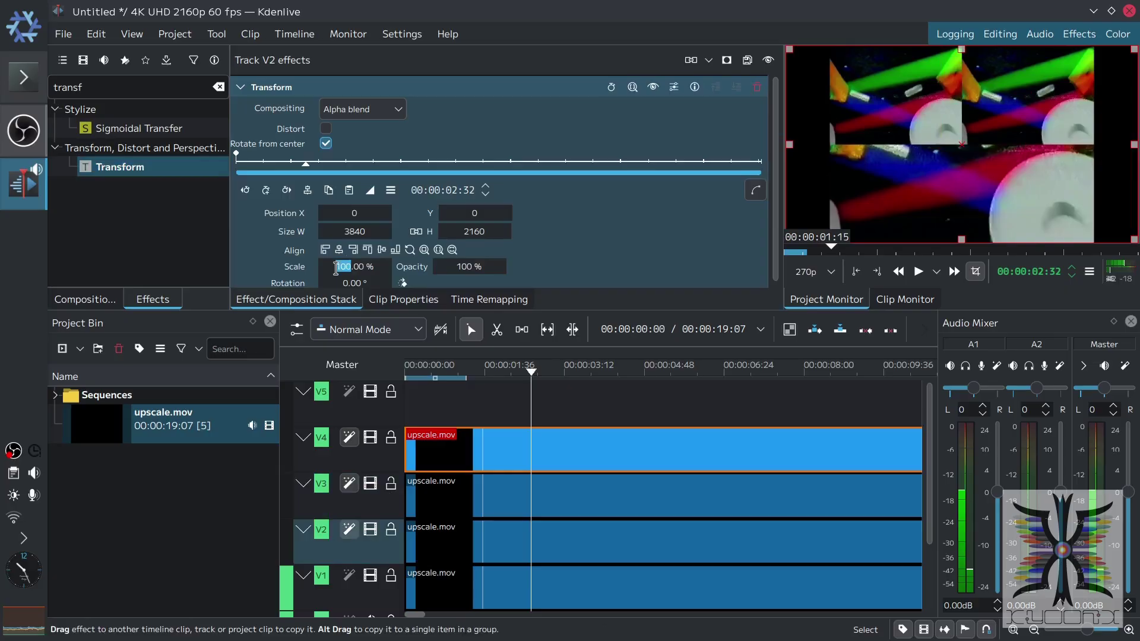
{"action": "type", "text": "50"}
{"action": "key", "text": "Return"}
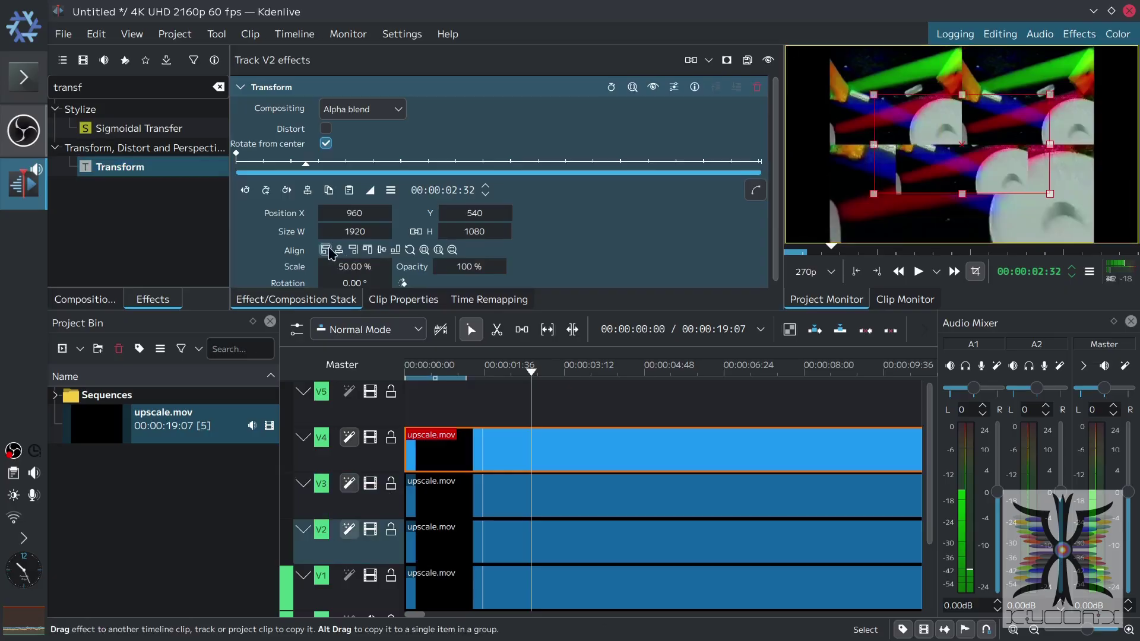
Place the V2 picture in the lower-left quadrant at position X 240, Y 1080
{"action": "left_click", "coordinate": [324, 249]}
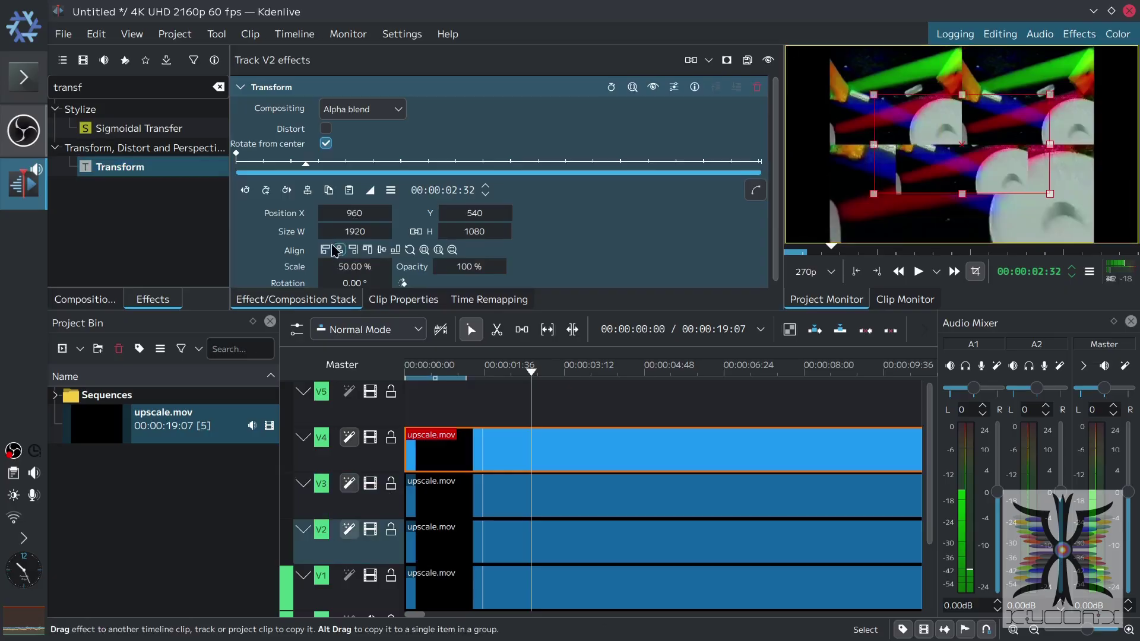
{"action": "left_click", "coordinate": [395, 249]}
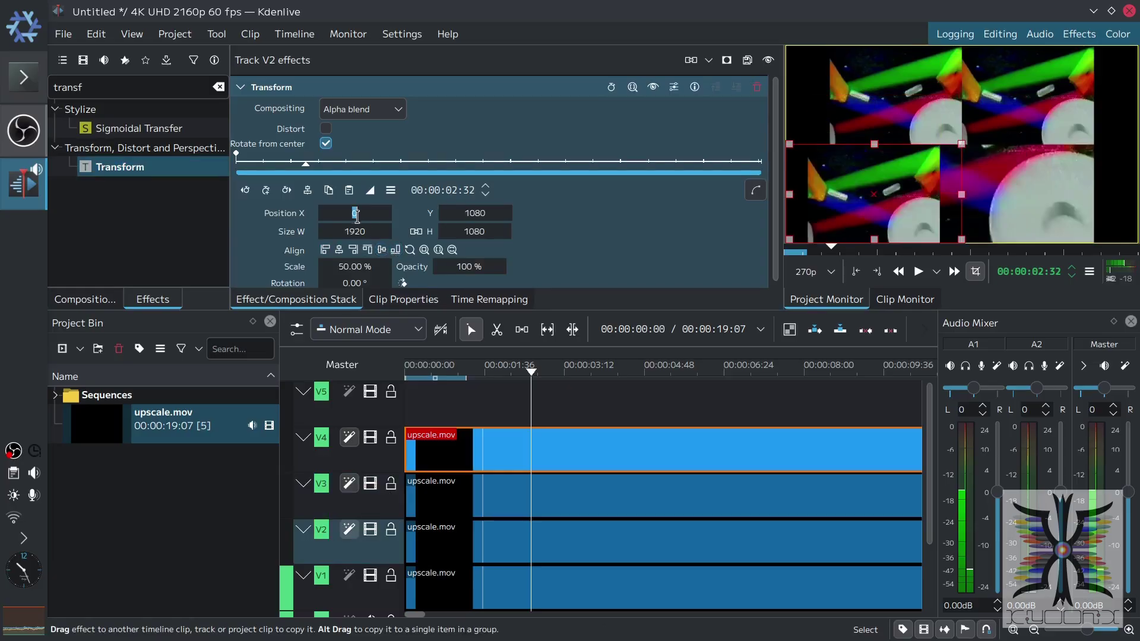
{"action": "type", "text": "240"}
{"action": "key", "text": "Return"}
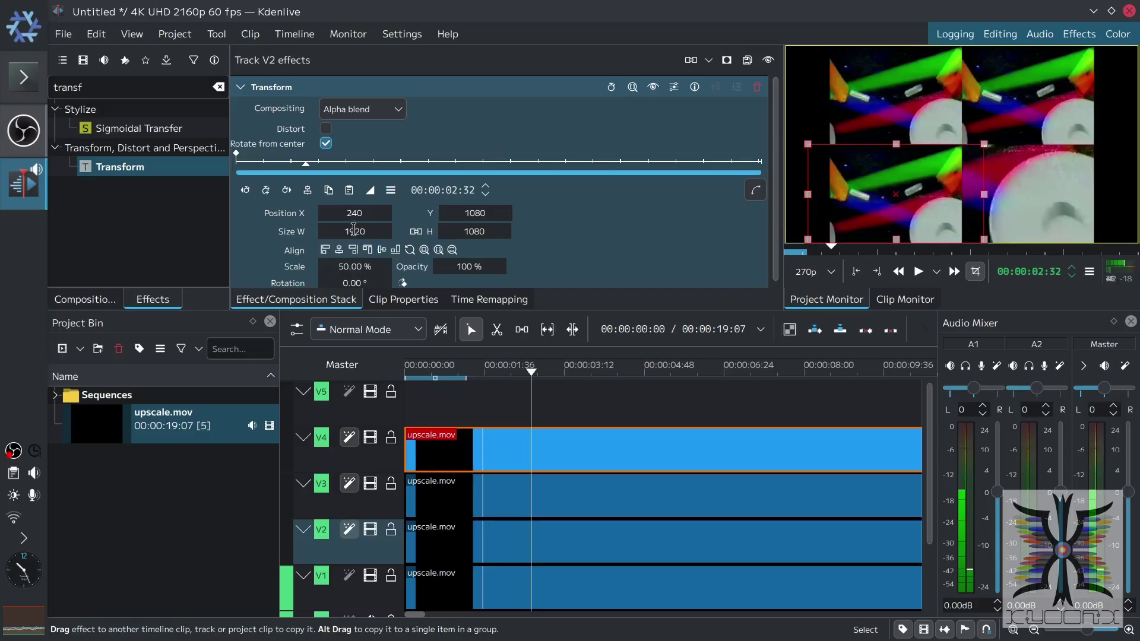
Apply a Transform effect to track V1 and set its scale to 50%
{"action": "left_click_drag", "start_coordinate": [128, 168], "coordinate": [356, 591]}
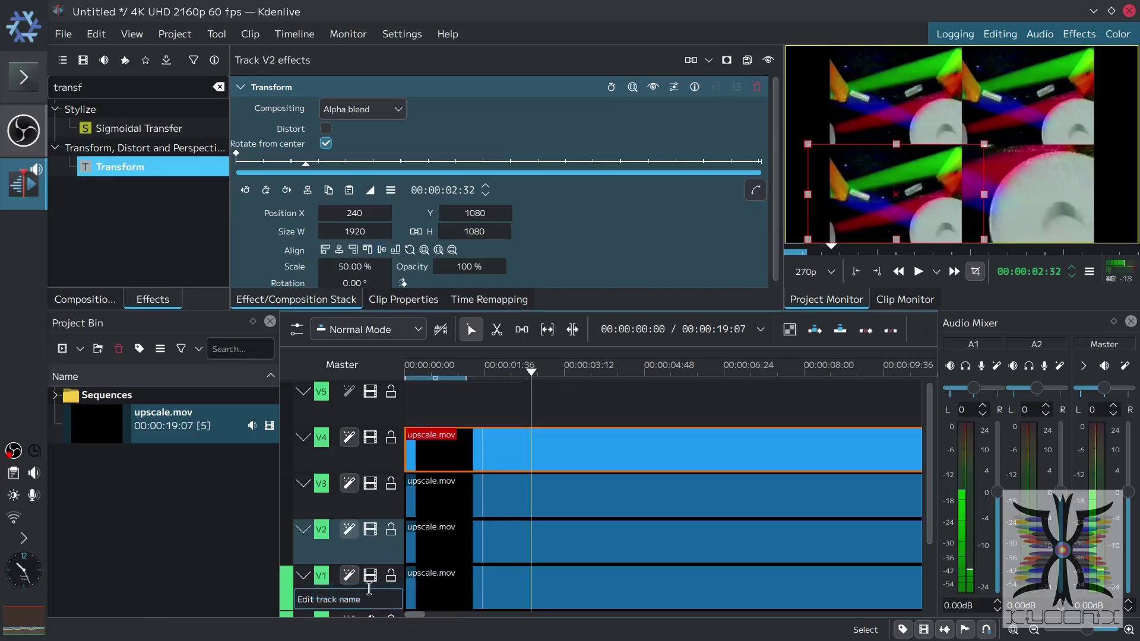
{"action": "left_click", "coordinate": [346, 268]}
{"action": "type", "text": "50"}
{"action": "key", "text": "Return"}
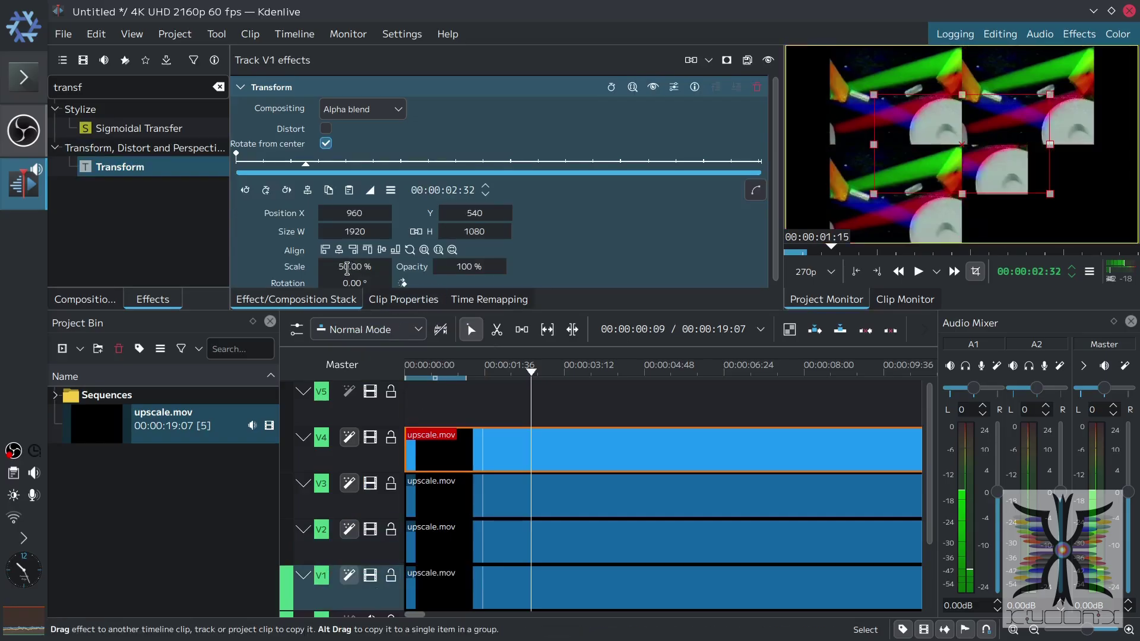
Place the V1 picture in the lower-right quadrant at position X 1680, Y 1080
{"action": "left_click", "coordinate": [353, 249]}
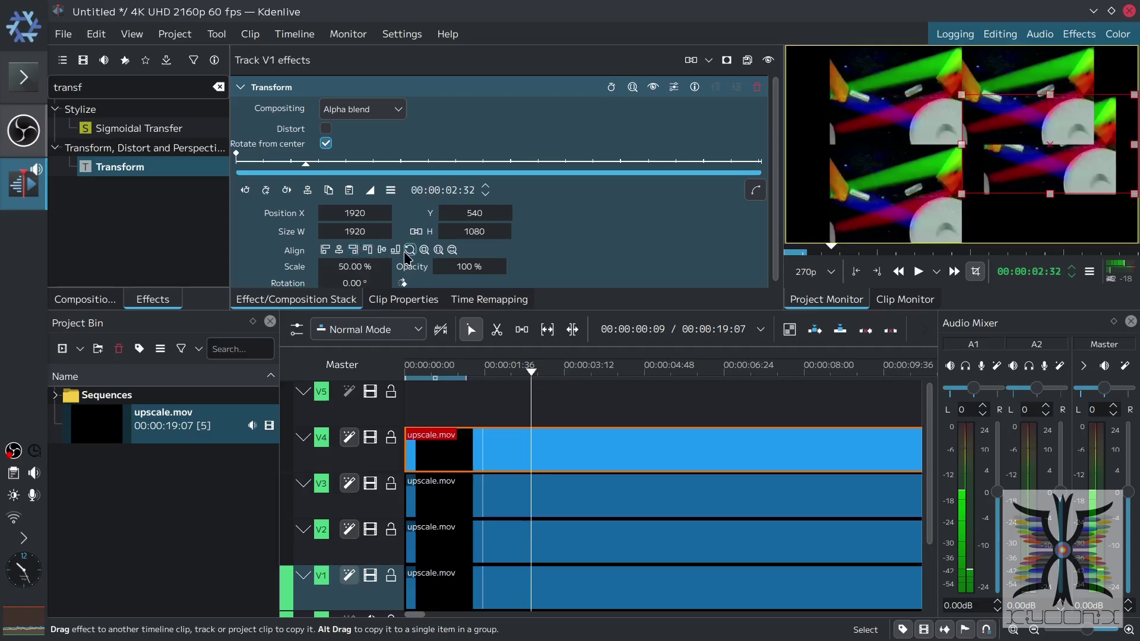
{"action": "left_click", "coordinate": [396, 249]}
{"action": "left_click", "coordinate": [366, 211]}
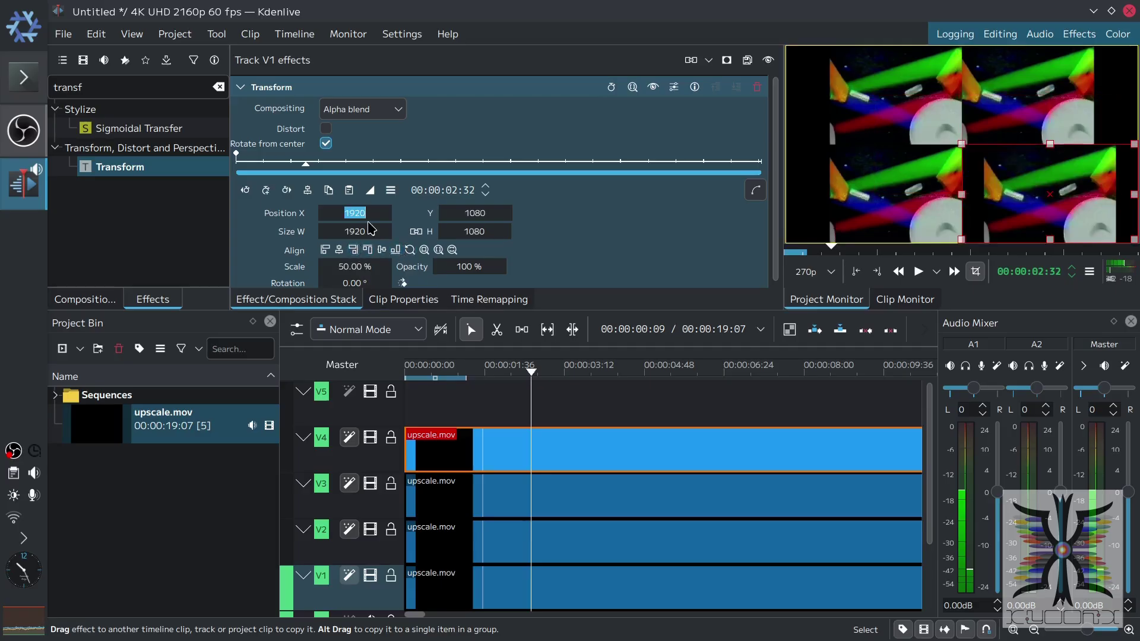
{"action": "type", "text": "1680"}
{"action": "key", "text": "Return"}
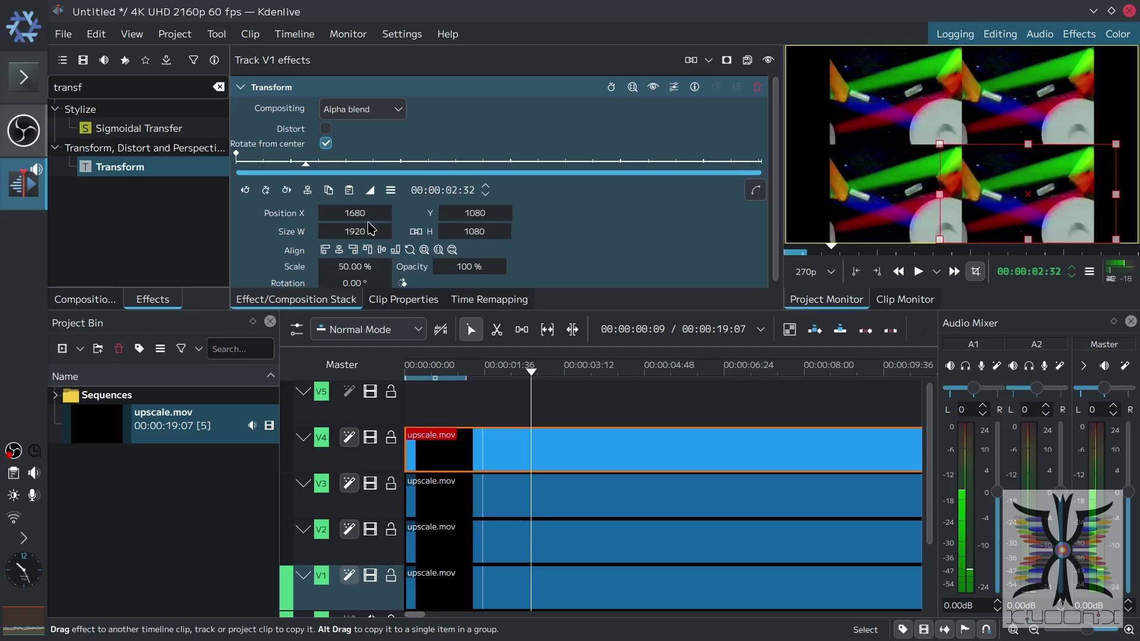
Preview the four-quadrant layout at 00:00:04:59 and clear the effect search
{"action": "left_click", "coordinate": [610, 374]}
{"action": "left_click_drag", "start_coordinate": [610, 375], "coordinate": [653, 385]}
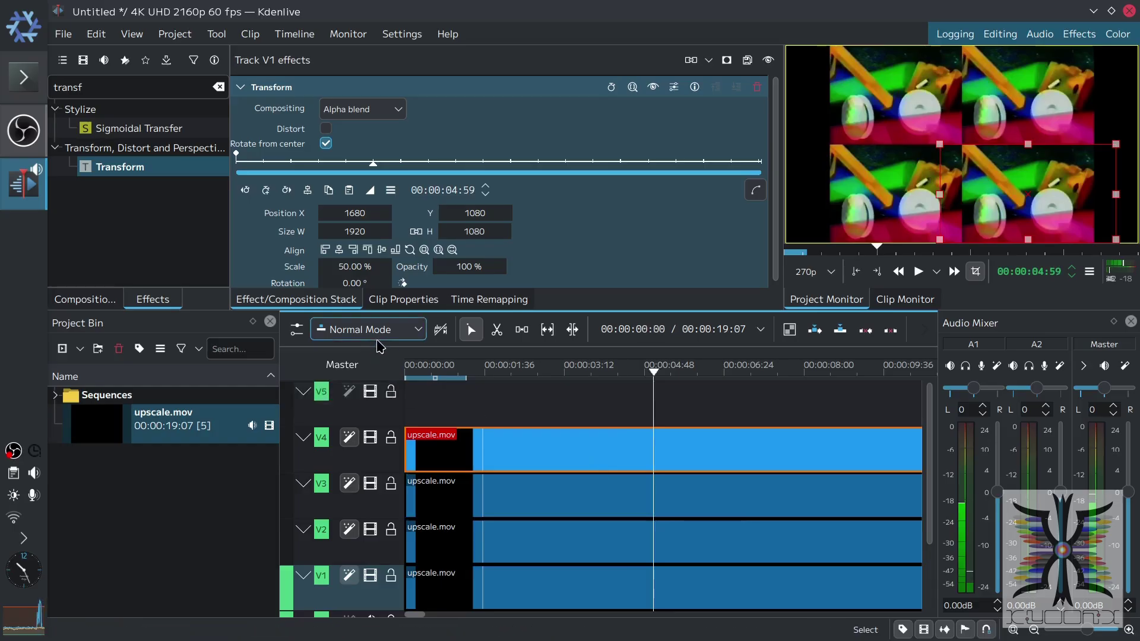
{"action": "left_click", "coordinate": [218, 87]}
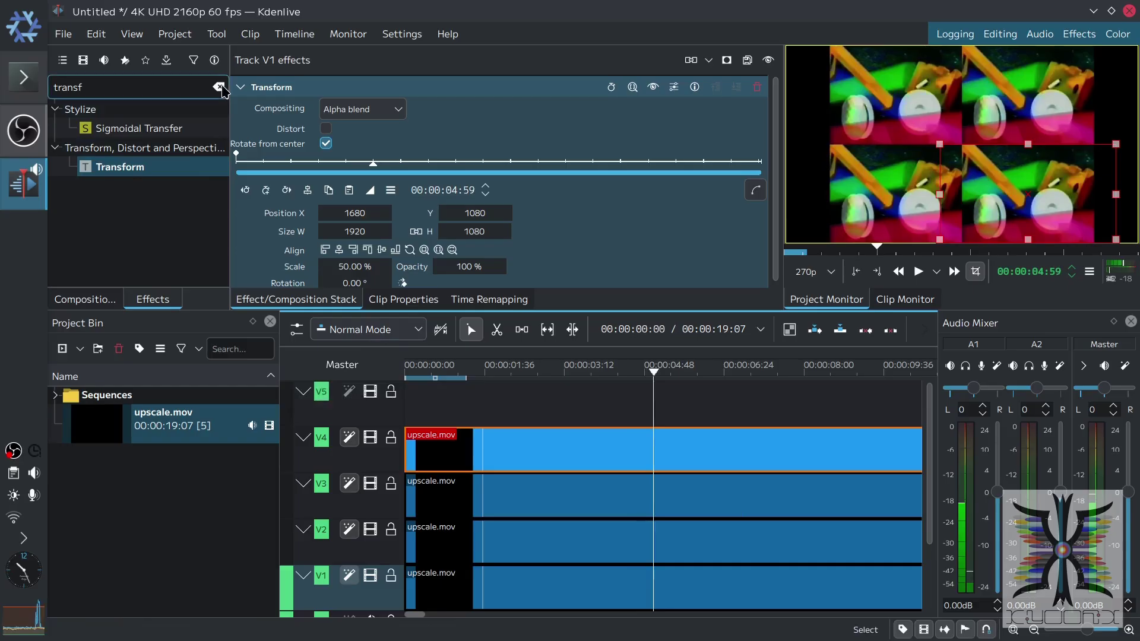
Filter the effects list with "cur" and add two Curves effects to track V4
{"action": "type", "text": "c"}
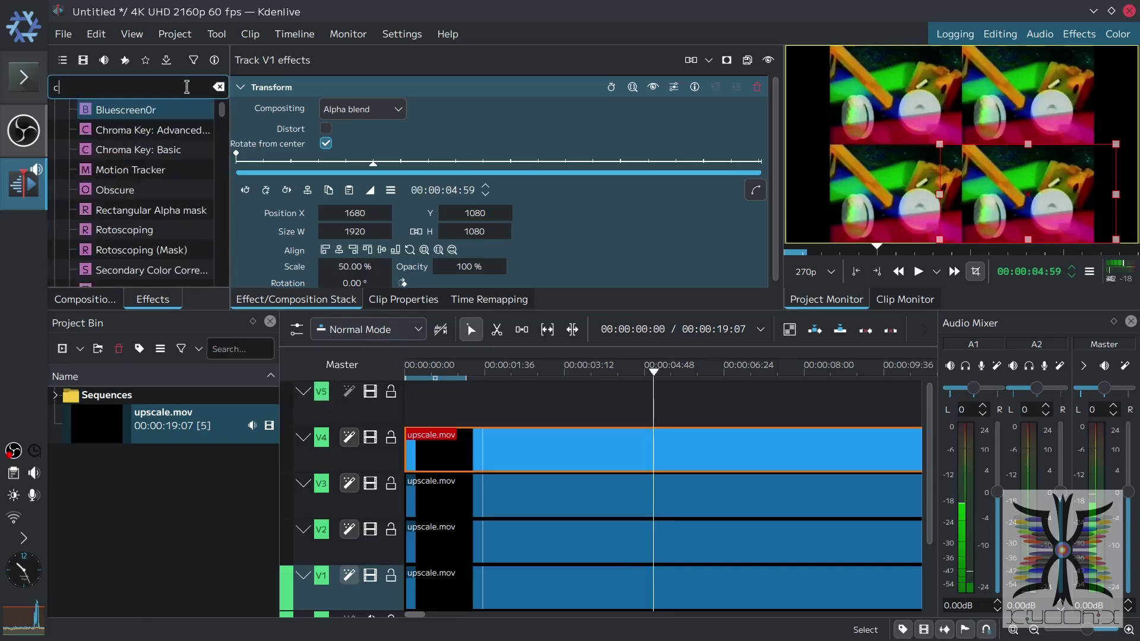
{"action": "type", "text": "ur"}
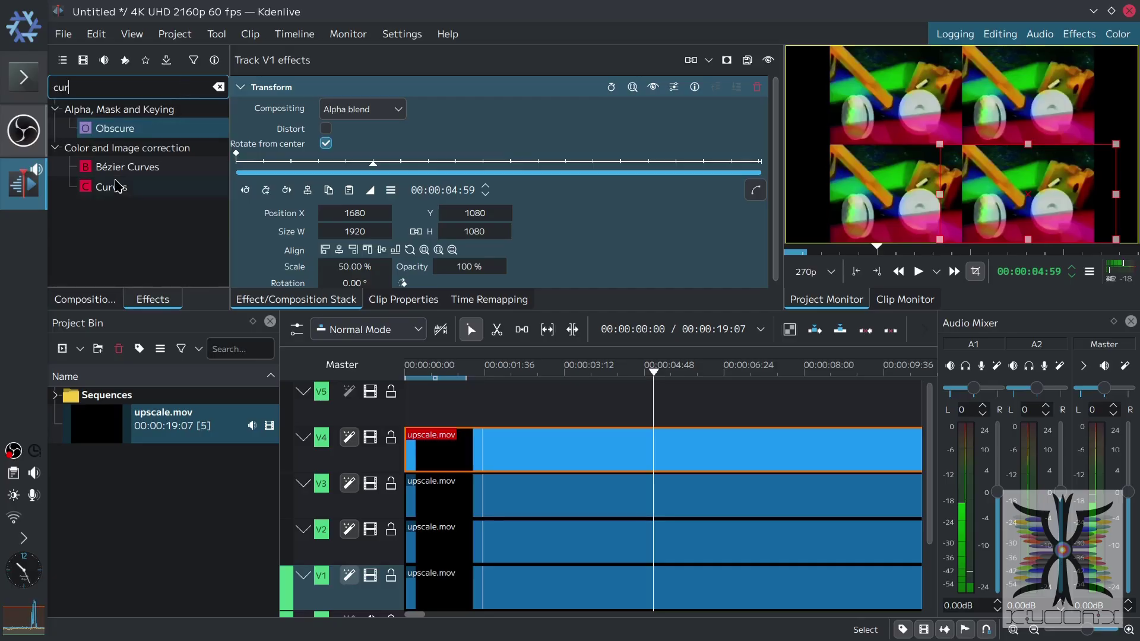
{"action": "left_click_drag", "start_coordinate": [113, 186], "coordinate": [370, 461]}
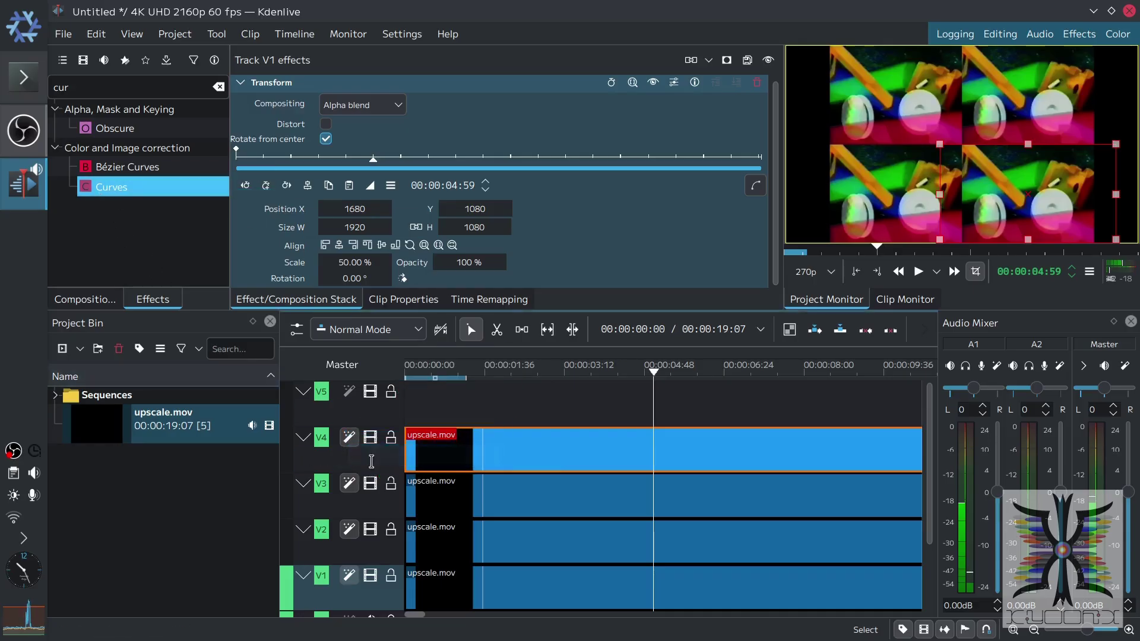
{"action": "left_click", "coordinate": [371, 461]}
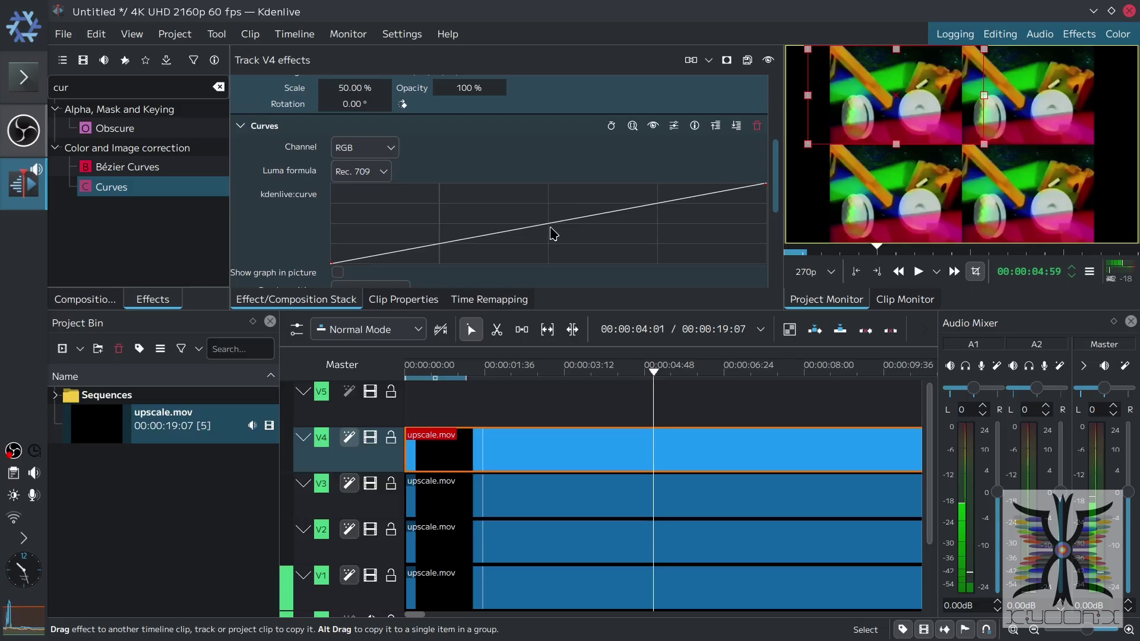
Set the first V4 Curves effect to the Saturation channel and raise the curve's start point to maximum
{"action": "left_click", "coordinate": [392, 150]}
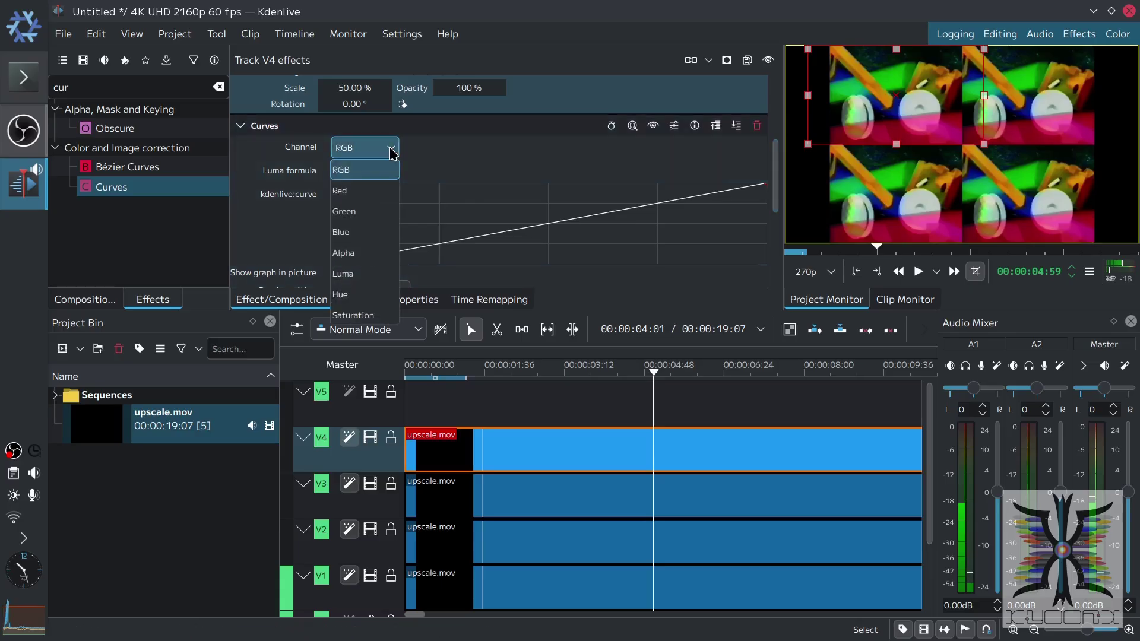
{"action": "left_click", "coordinate": [374, 315]}
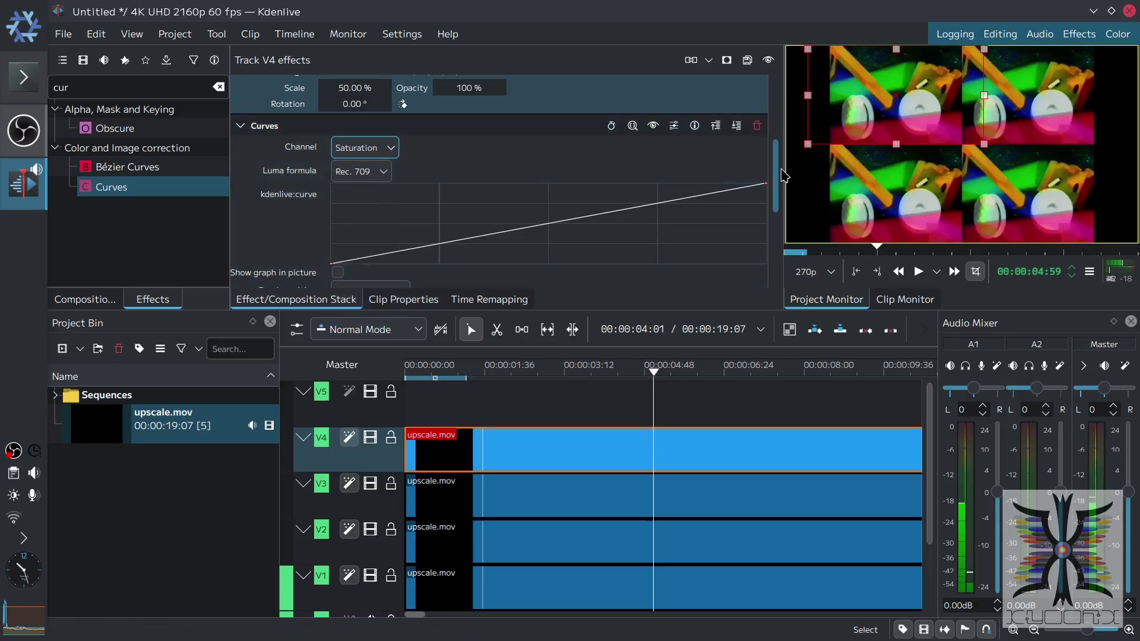
{"action": "scroll", "coordinate": [779, 187], "scroll_direction": "down", "scroll_amount": 1}
{"action": "scroll", "coordinate": [779, 188], "scroll_direction": "down", "scroll_amount": 2}
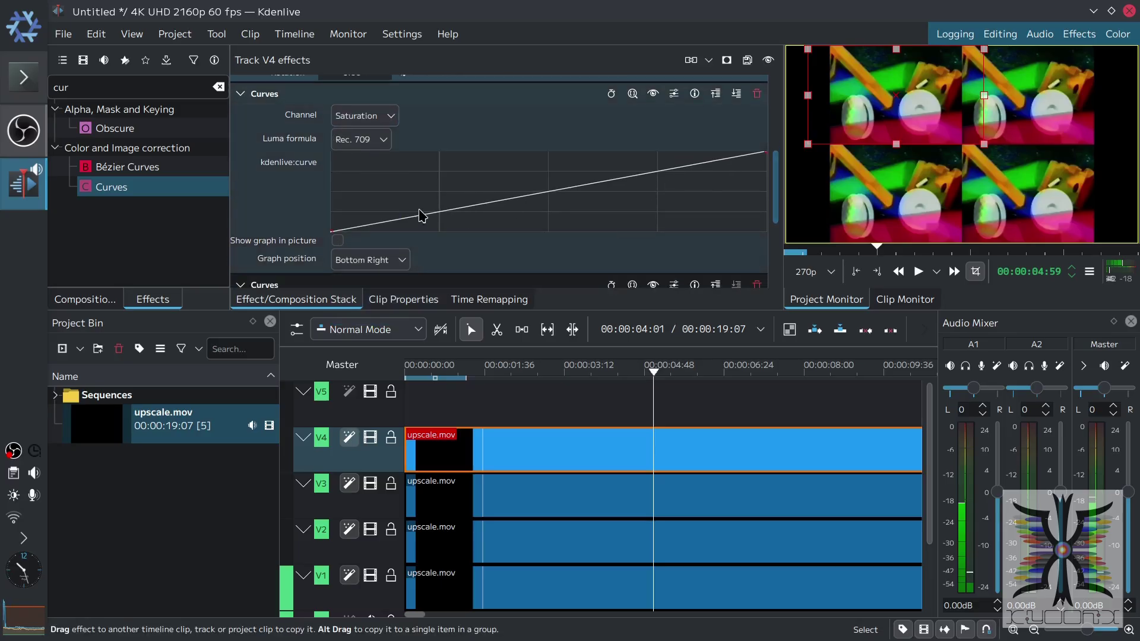
{"action": "left_click_drag", "start_coordinate": [332, 231], "coordinate": [291, 144]}
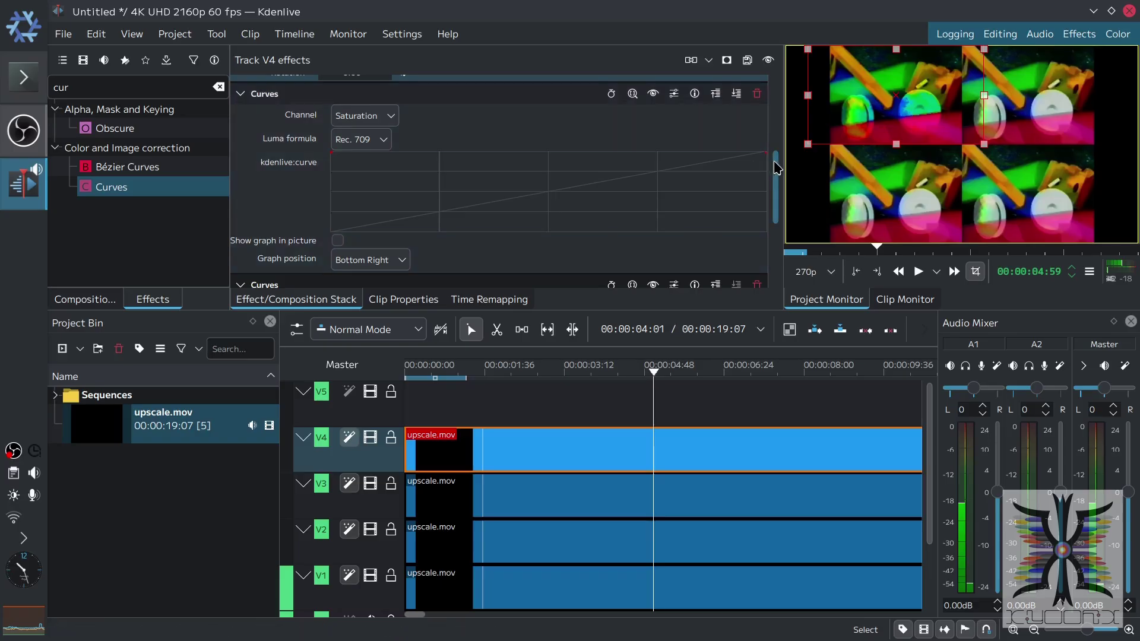
Set the second V4 Curves effect to the Luma channel and flatten its curve at mid-height
{"action": "scroll", "coordinate": [774, 178], "scroll_direction": "down", "scroll_amount": 4}
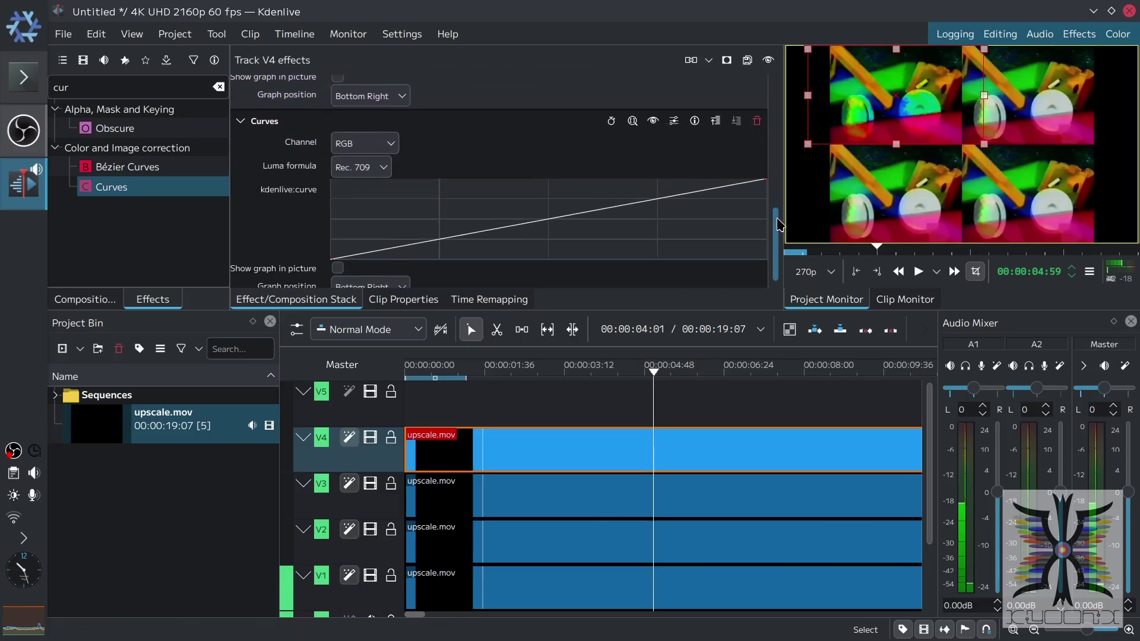
{"action": "left_click", "coordinate": [378, 146]}
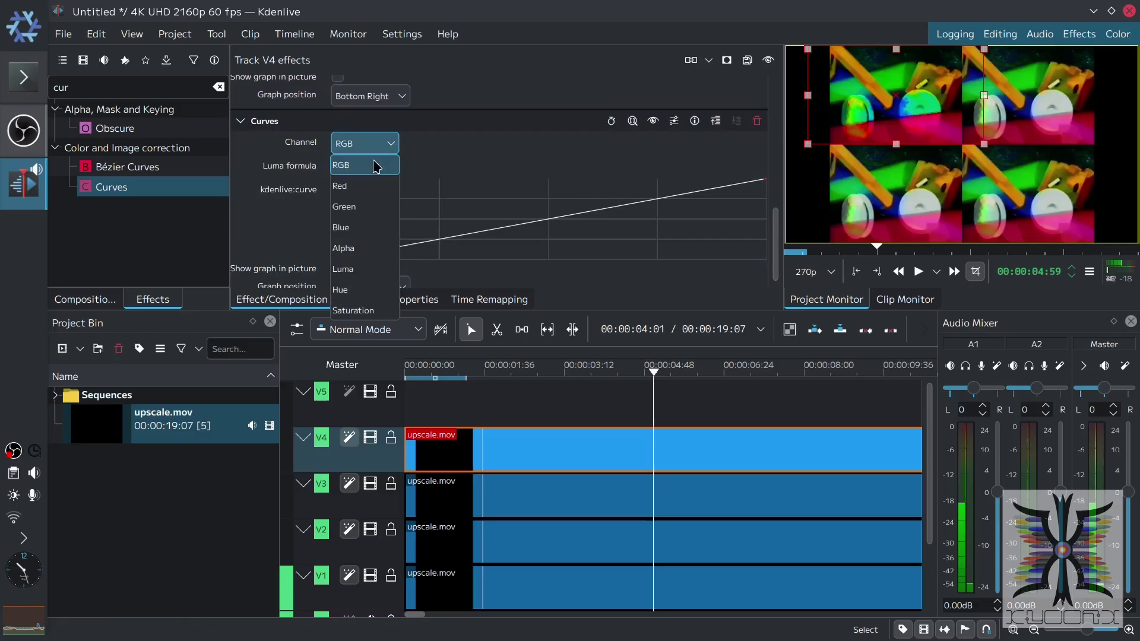
{"action": "left_click", "coordinate": [383, 277]}
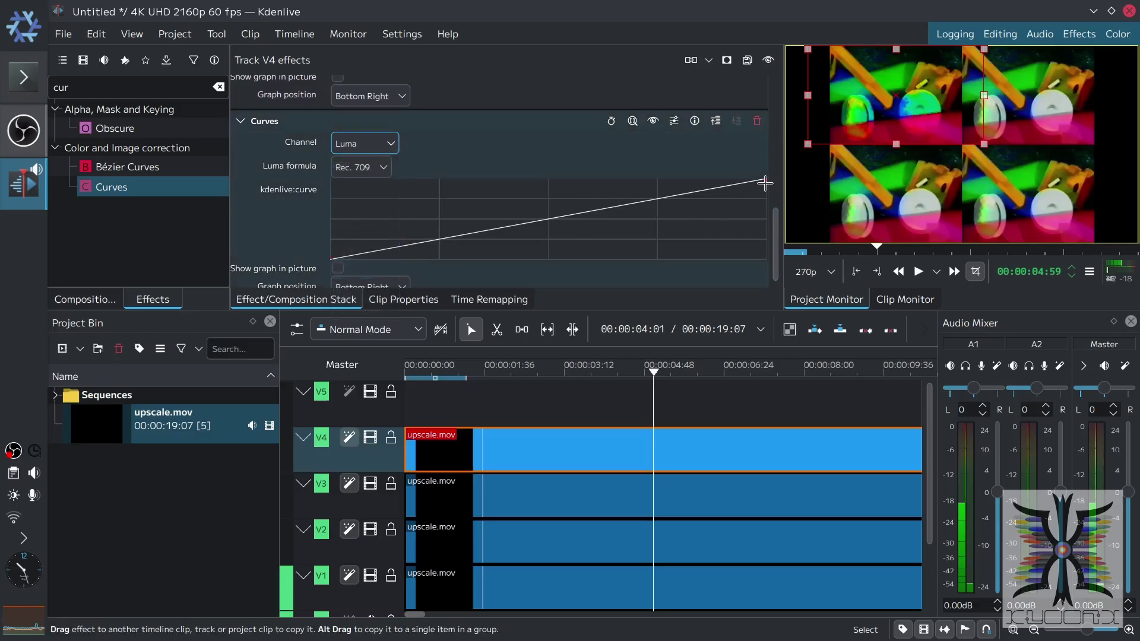
{"action": "left_click_drag", "start_coordinate": [765, 180], "coordinate": [781, 221]}
{"action": "scroll", "coordinate": [776, 235], "scroll_direction": "down", "scroll_amount": 1}
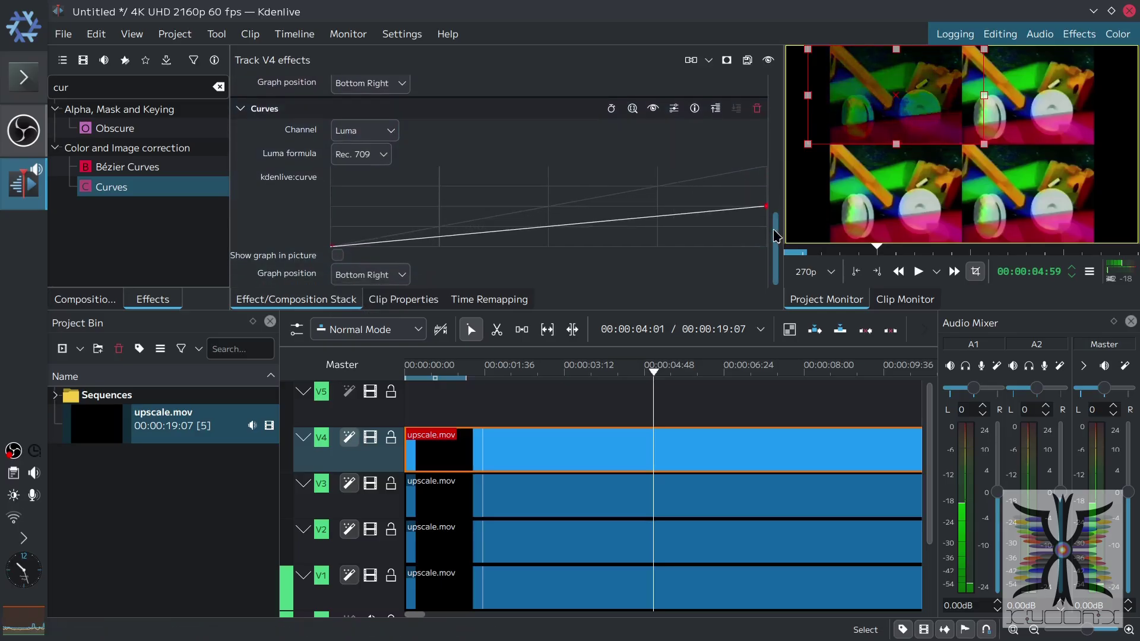
{"action": "mouse_move", "coordinate": [775, 252]}
{"action": "left_mouse_down"}
{"action": "mouse_move", "coordinate": [782, 178]}
{"action": "mouse_move", "coordinate": [774, 249]}
{"action": "left_mouse_up"}
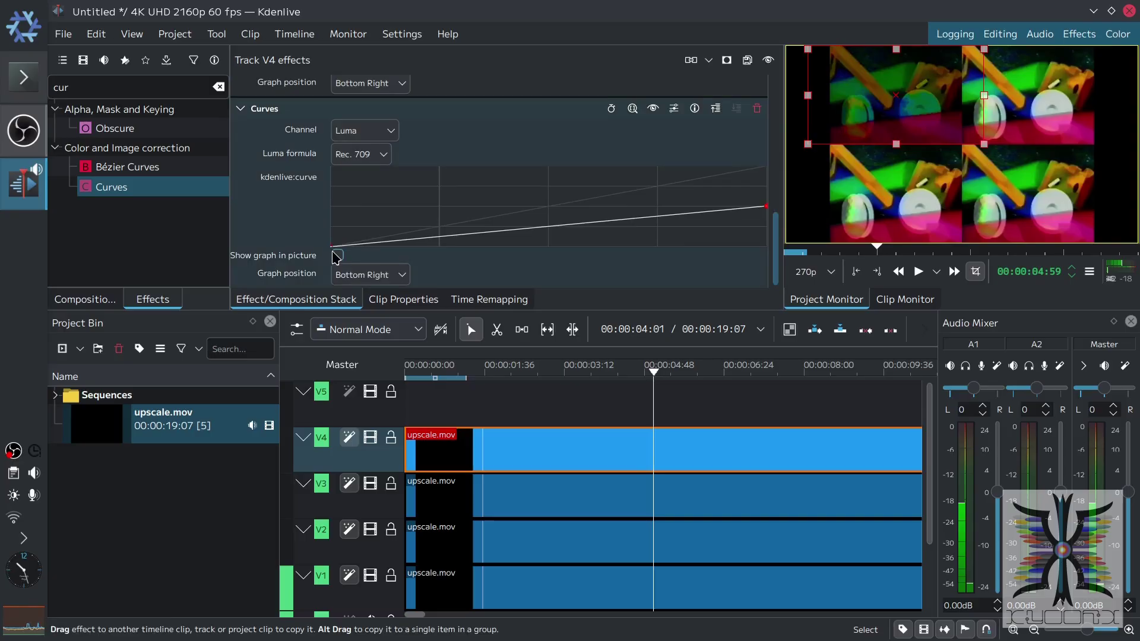
{"action": "left_click_drag", "start_coordinate": [331, 245], "coordinate": [265, 206]}
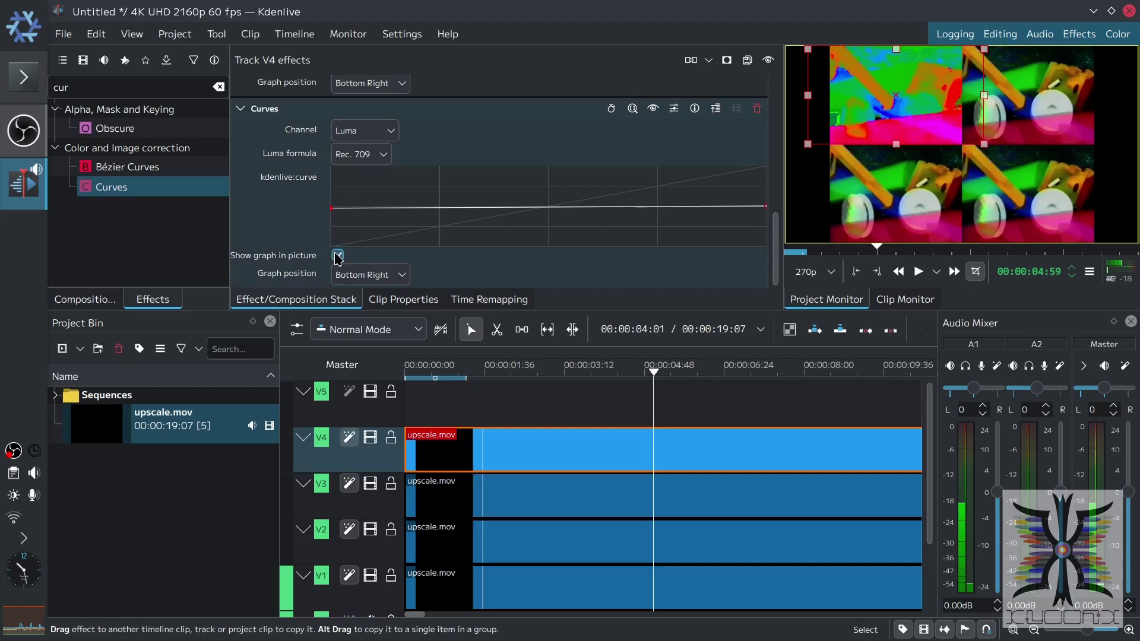
{"action": "left_click_drag", "start_coordinate": [765, 206], "coordinate": [773, 205]}
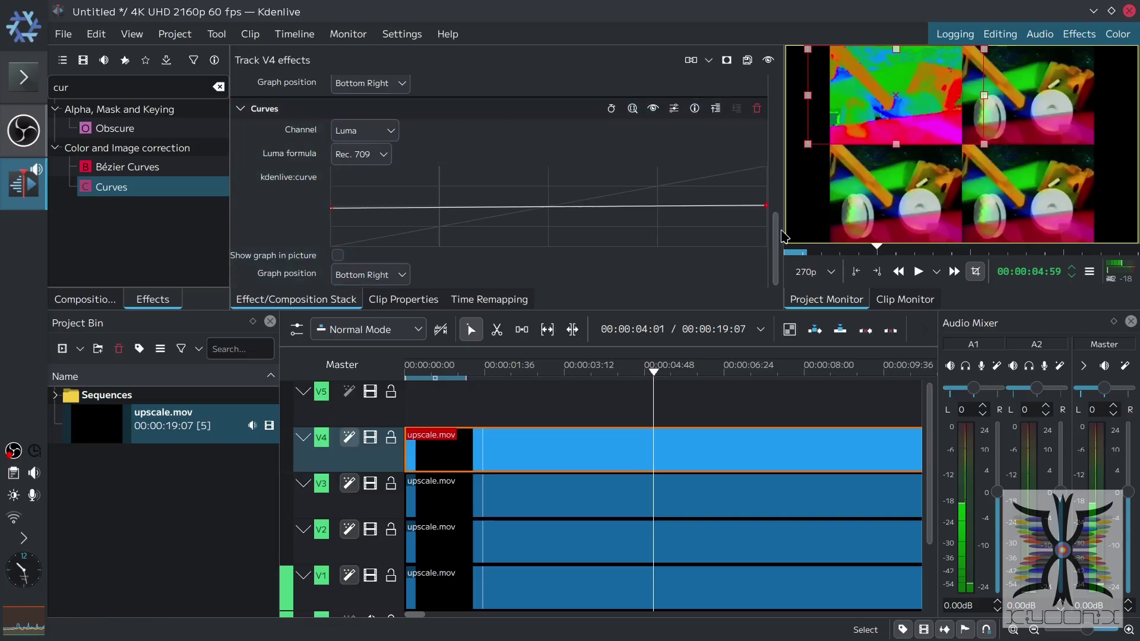
Replace the two Curves effects on track V4 with two Bézier Curves effects
{"action": "scroll", "coordinate": [777, 267], "scroll_direction": "up", "scroll_amount": 5}
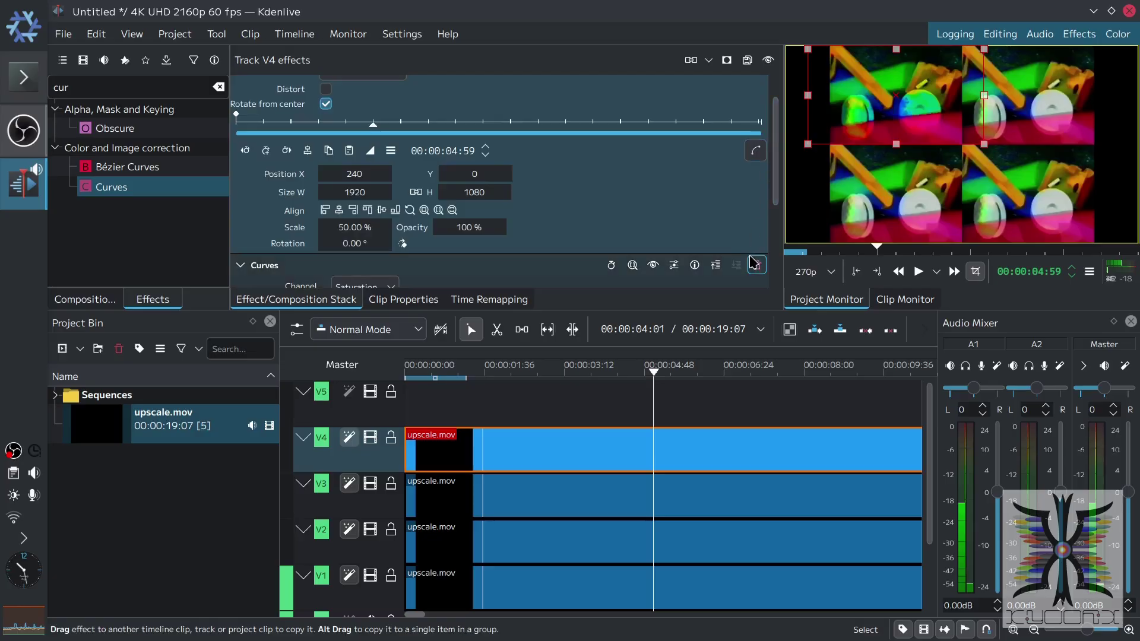
{"action": "left_click", "coordinate": [754, 265]}
{"action": "left_click_drag", "start_coordinate": [119, 167], "coordinate": [397, 440]}
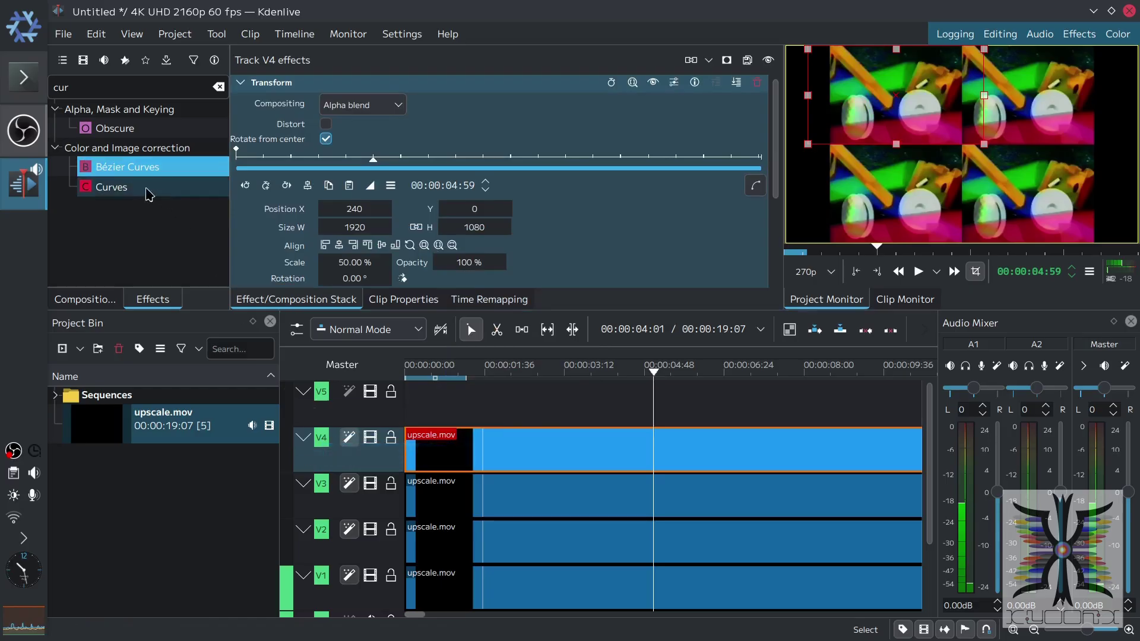
{"action": "left_click_drag", "start_coordinate": [130, 170], "coordinate": [379, 433]}
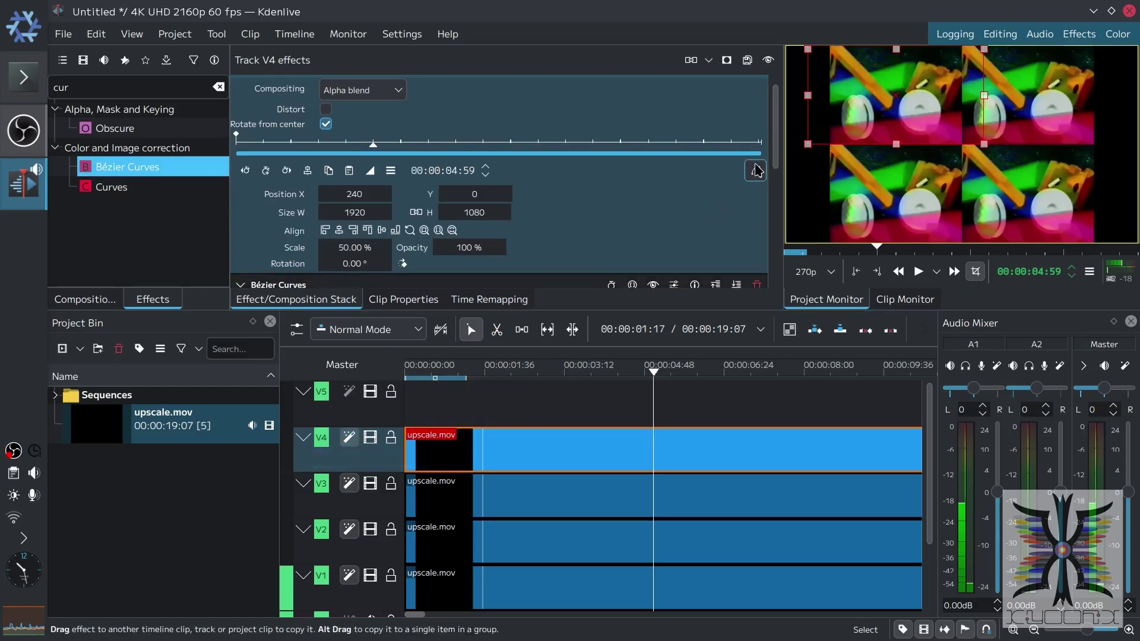
{"action": "left_click_drag", "start_coordinate": [774, 153], "coordinate": [782, 207]}
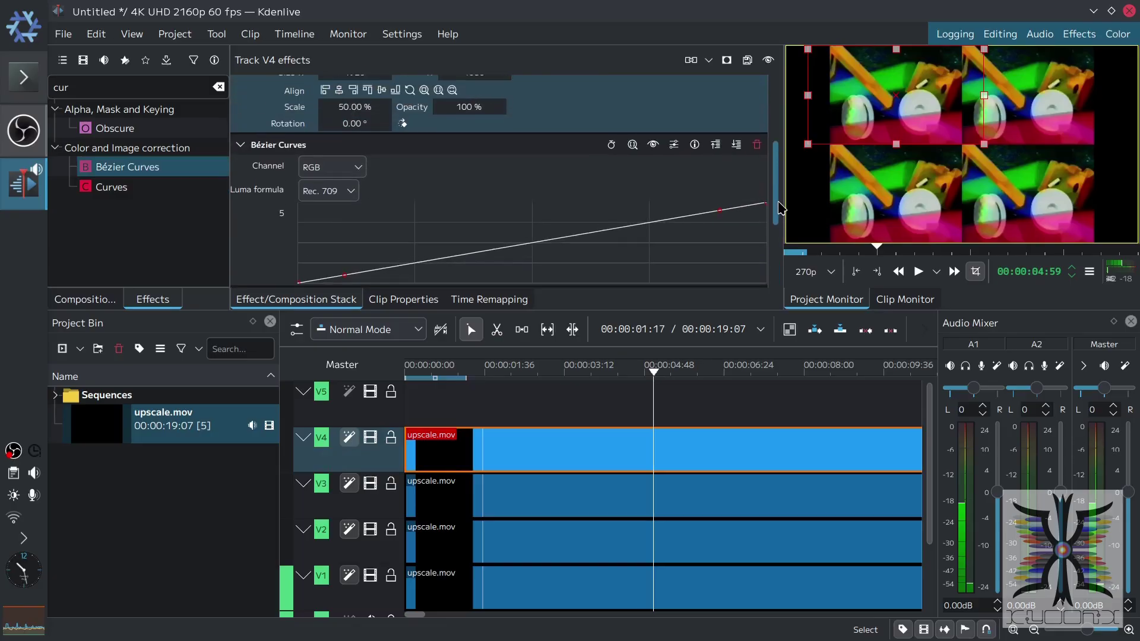
{"action": "scroll", "coordinate": [781, 208], "scroll_direction": "down", "scroll_amount": 3}
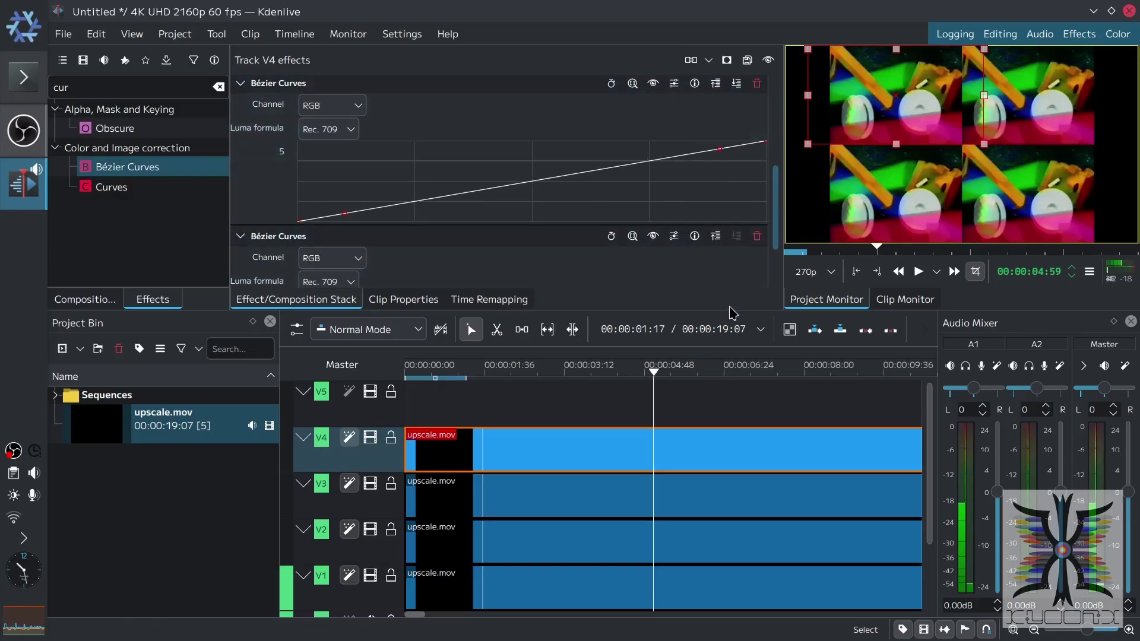
{"action": "mouse_move", "coordinate": [726, 309]}
{"action": "left_mouse_down"}
{"action": "mouse_move", "coordinate": [720, 412]}
{"action": "mouse_move", "coordinate": [729, 299]}
{"action": "mouse_move", "coordinate": [732, 312]}
{"action": "left_mouse_up"}
{"action": "scroll", "coordinate": [775, 236], "scroll_direction": "down", "scroll_amount": 3}
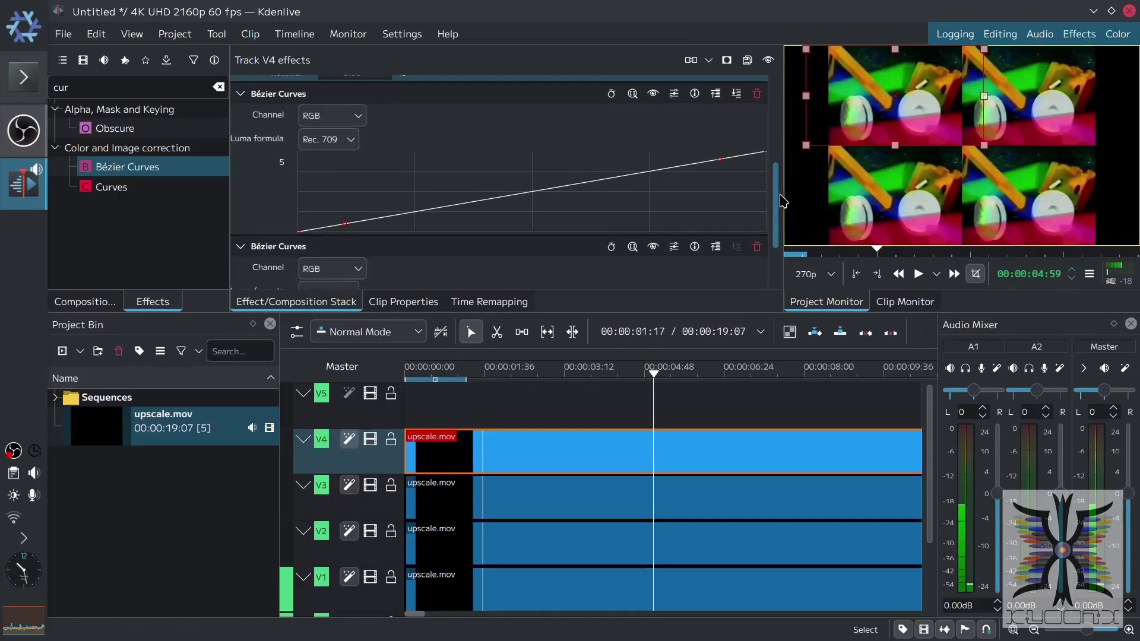
Remove both Bézier Curves effects from track V4 and add two Curves effects in their place
{"action": "scroll", "coordinate": [775, 237], "scroll_direction": "up", "scroll_amount": 5}
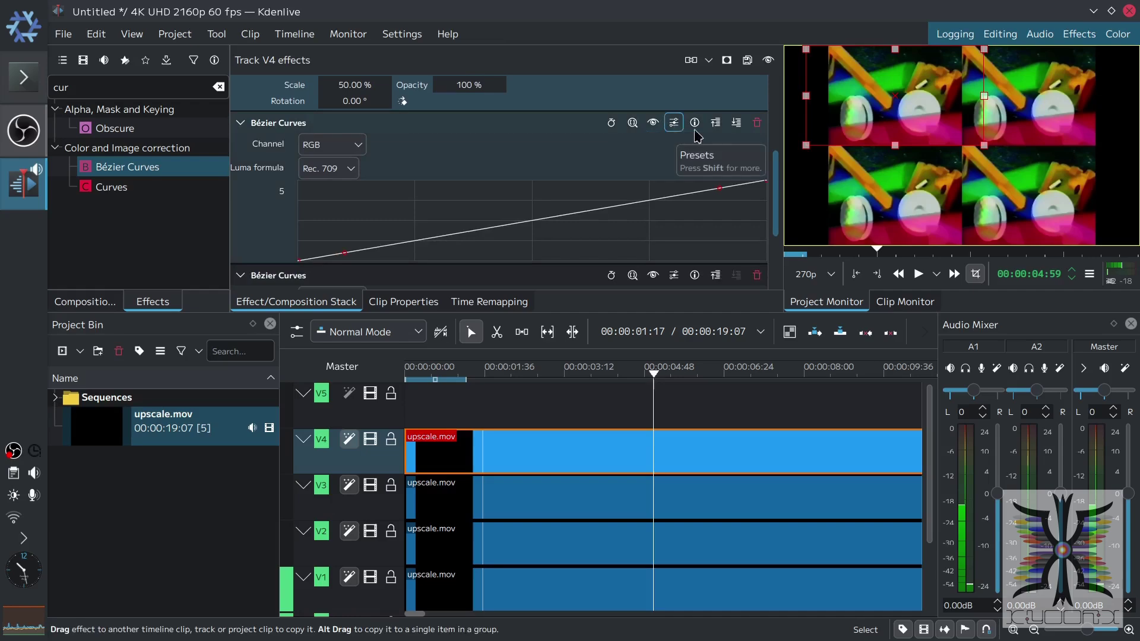
{"action": "left_click", "coordinate": [757, 123]}
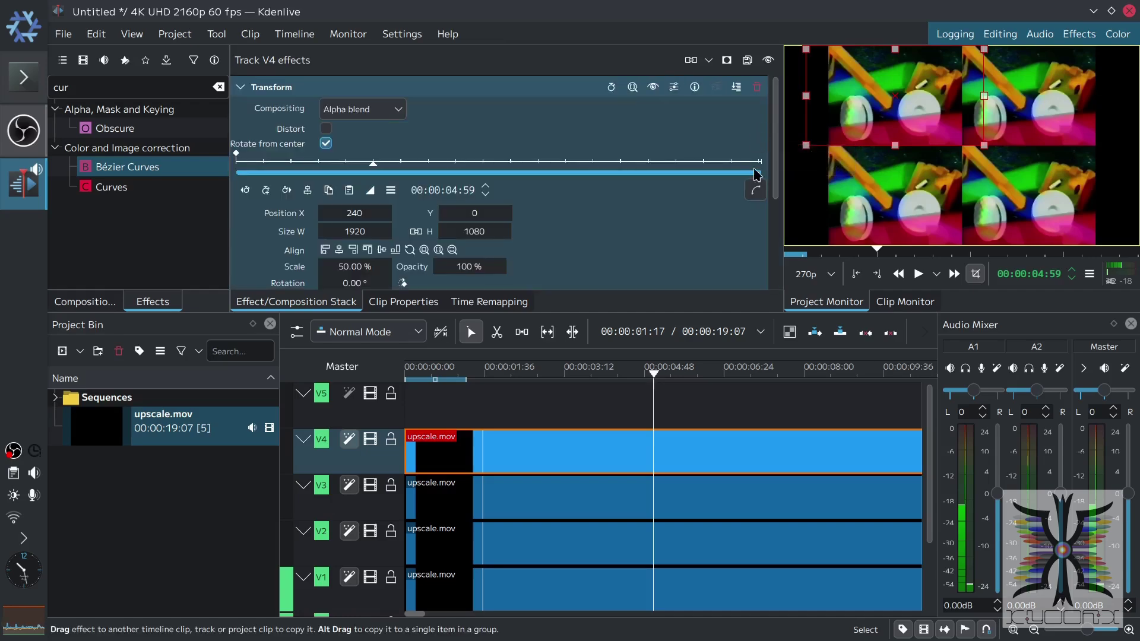
{"action": "scroll", "coordinate": [773, 218], "scroll_direction": "down", "scroll_amount": 3}
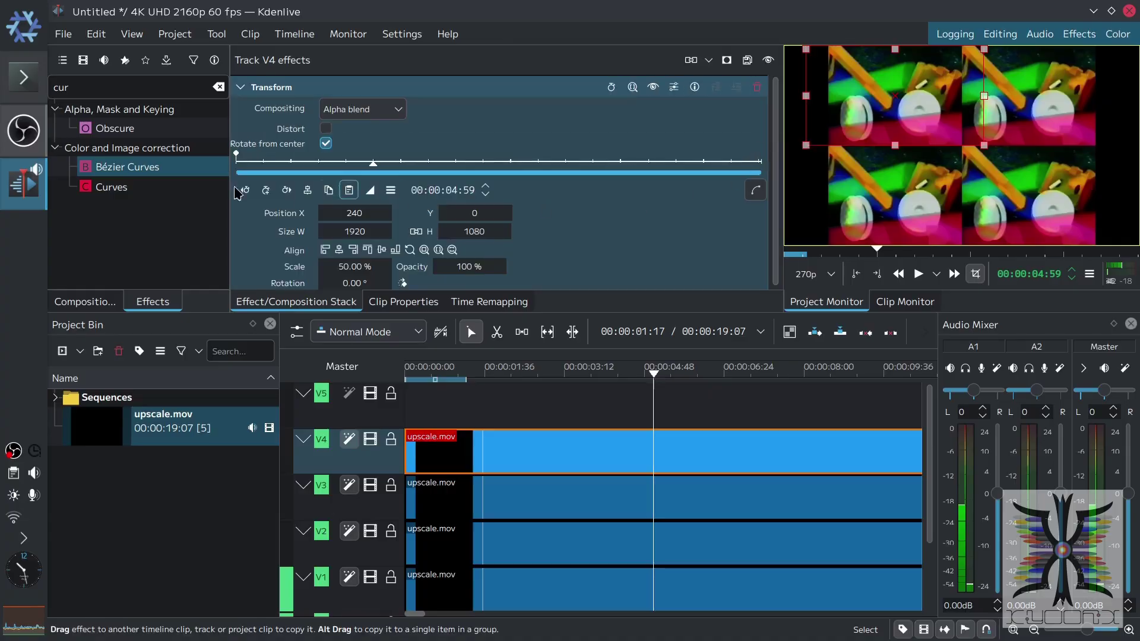
{"action": "left_click_drag", "start_coordinate": [118, 188], "coordinate": [359, 454]}
{"action": "left_click_drag", "start_coordinate": [114, 190], "coordinate": [368, 445]}
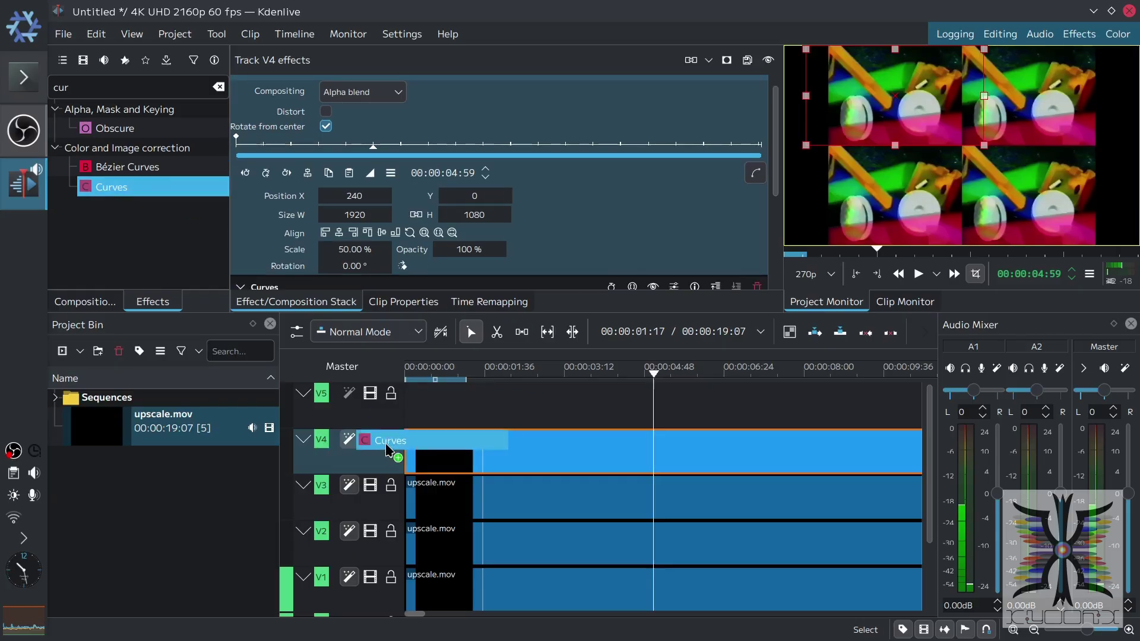
Switch the first re-added Curves effect to the Saturation channel and lift its curve to maximum across the full range
{"action": "left_click_drag", "start_coordinate": [772, 149], "coordinate": [772, 212]}
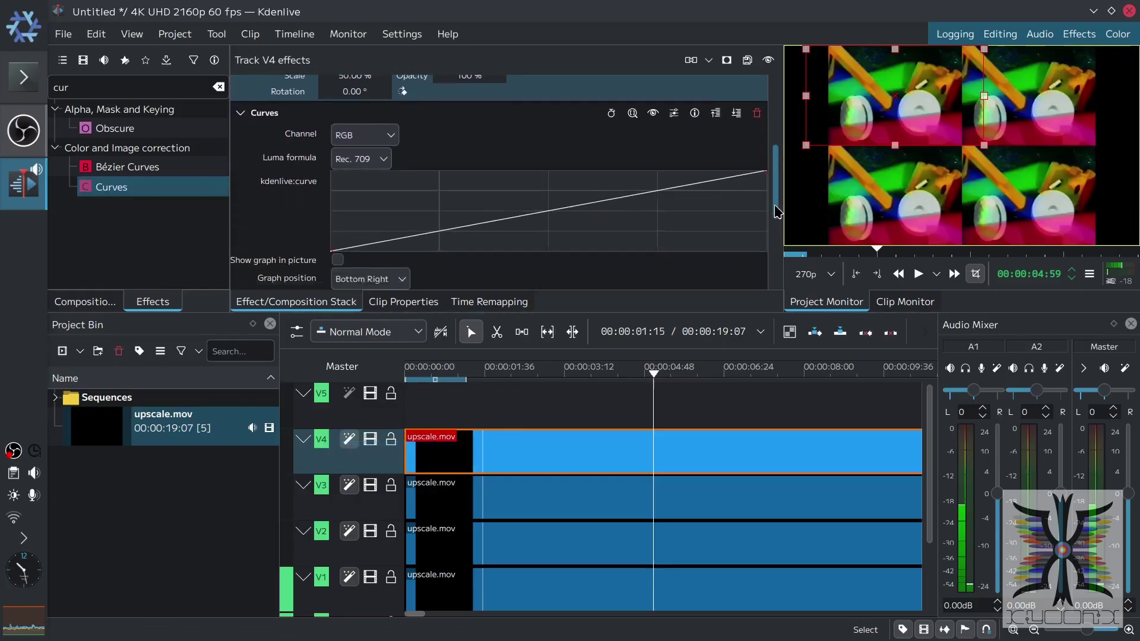
{"action": "left_click", "coordinate": [387, 125]}
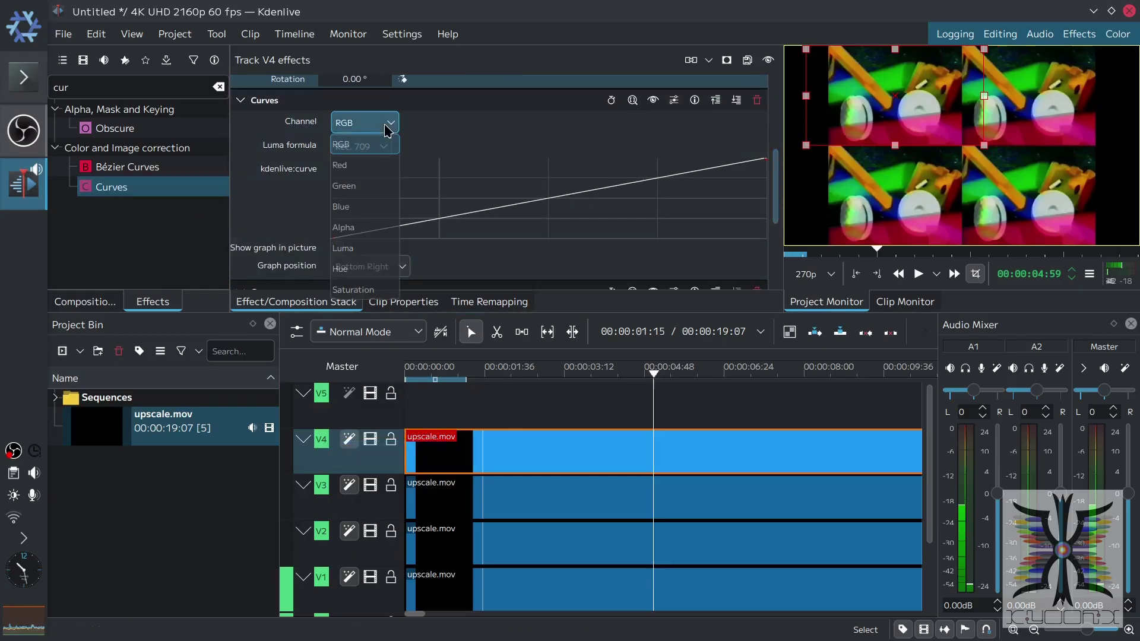
{"action": "left_click", "coordinate": [357, 289]}
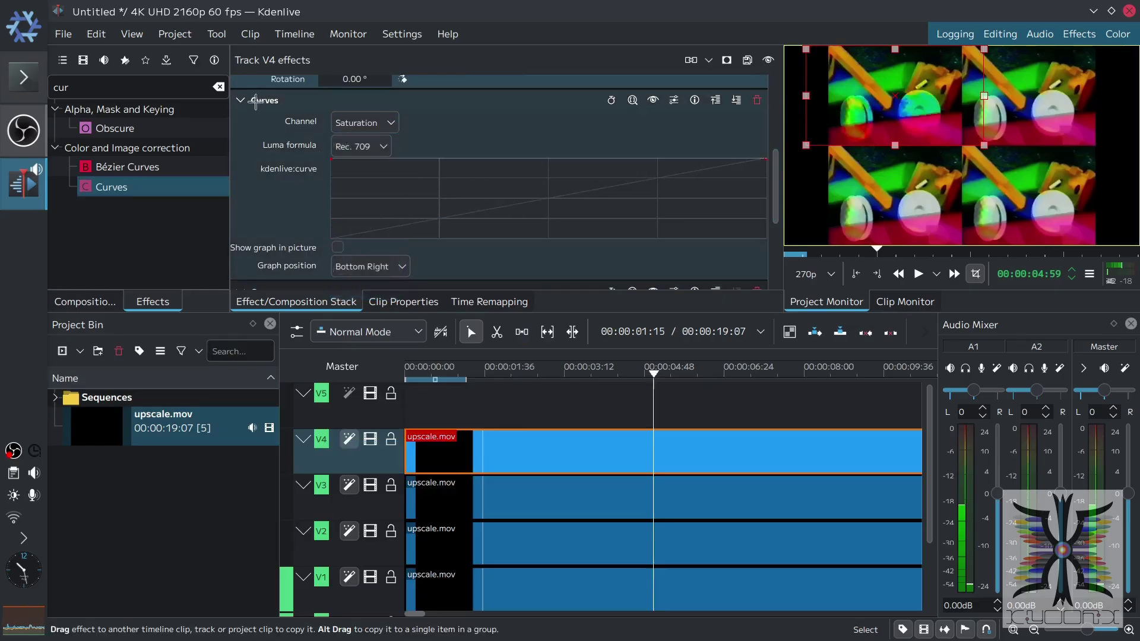
Switch the second re-added Curves effect to the Luma channel and level both curve end points at mid-height
{"action": "scroll", "coordinate": [772, 186], "scroll_direction": "down", "scroll_amount": 5}
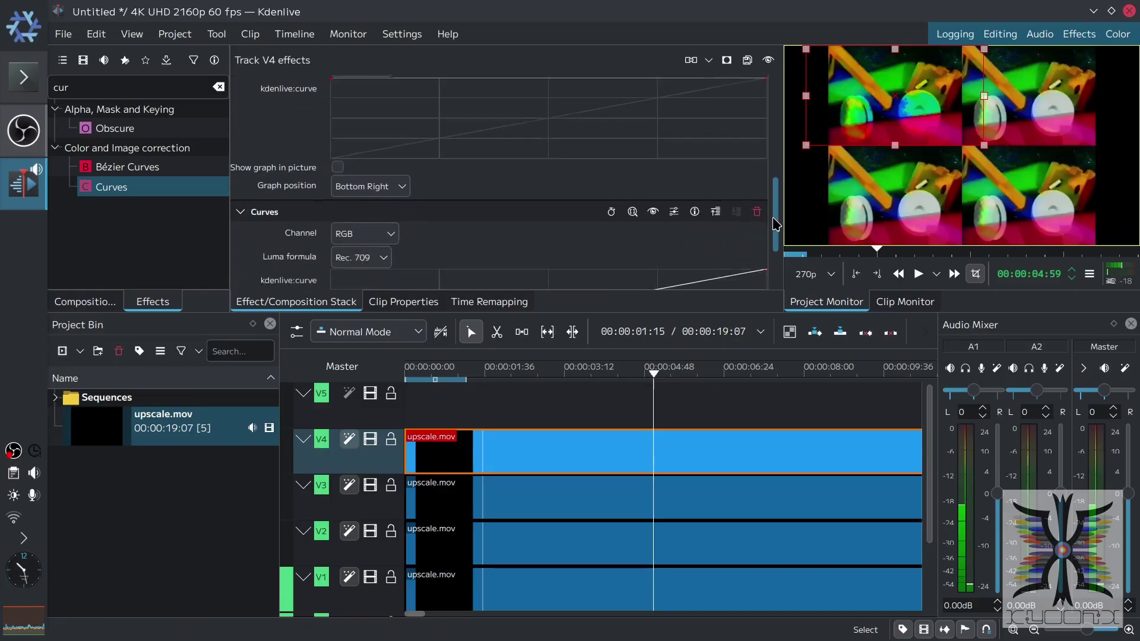
{"action": "left_click", "coordinate": [385, 175]}
{"action": "left_click", "coordinate": [383, 159]}
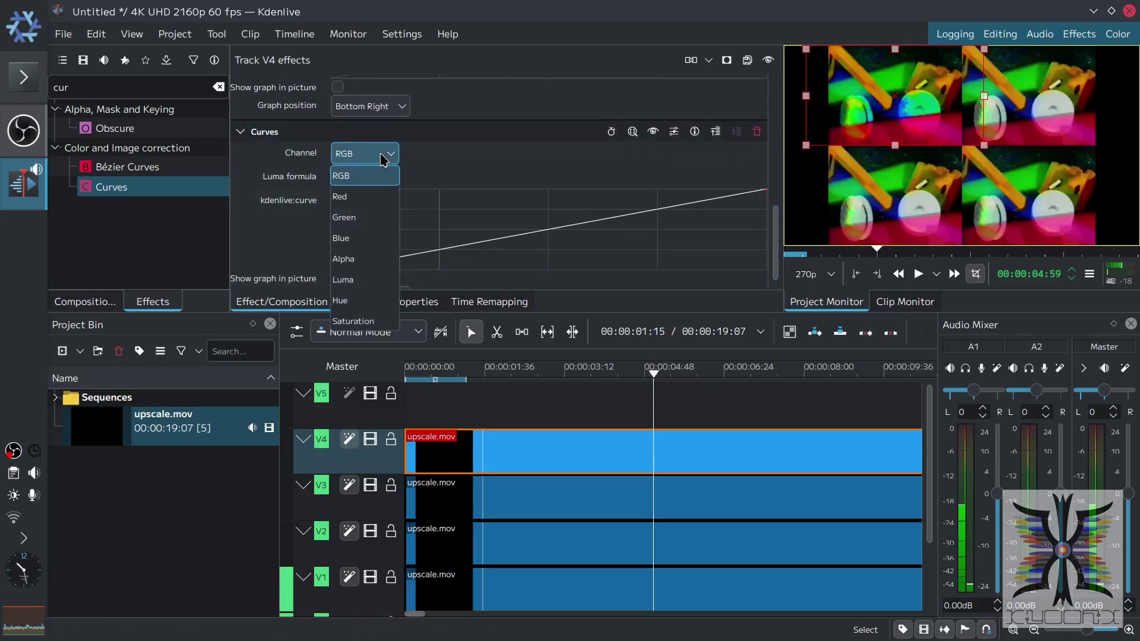
{"action": "left_click", "coordinate": [367, 275]}
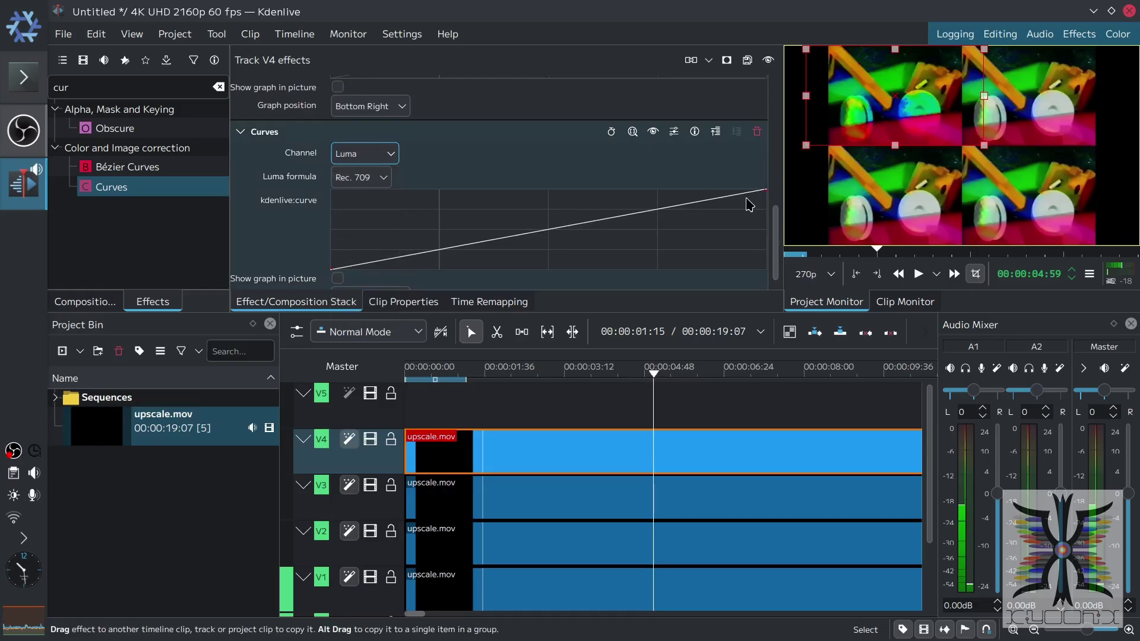
{"action": "left_click_drag", "start_coordinate": [766, 190], "coordinate": [800, 232]}
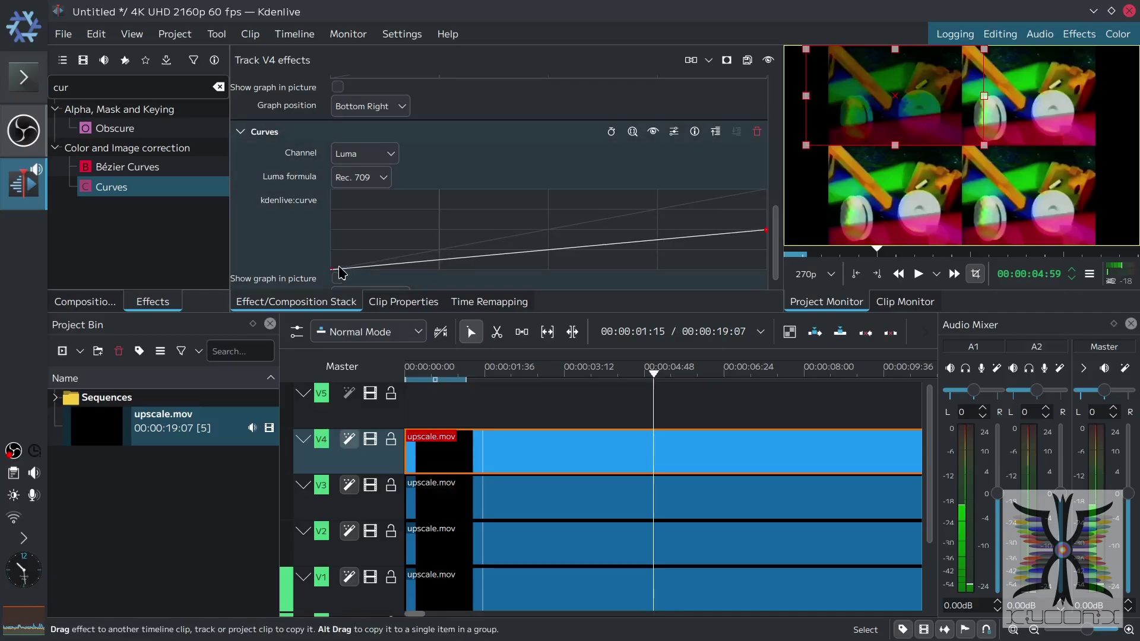
{"action": "left_click_drag", "start_coordinate": [334, 269], "coordinate": [262, 232]}
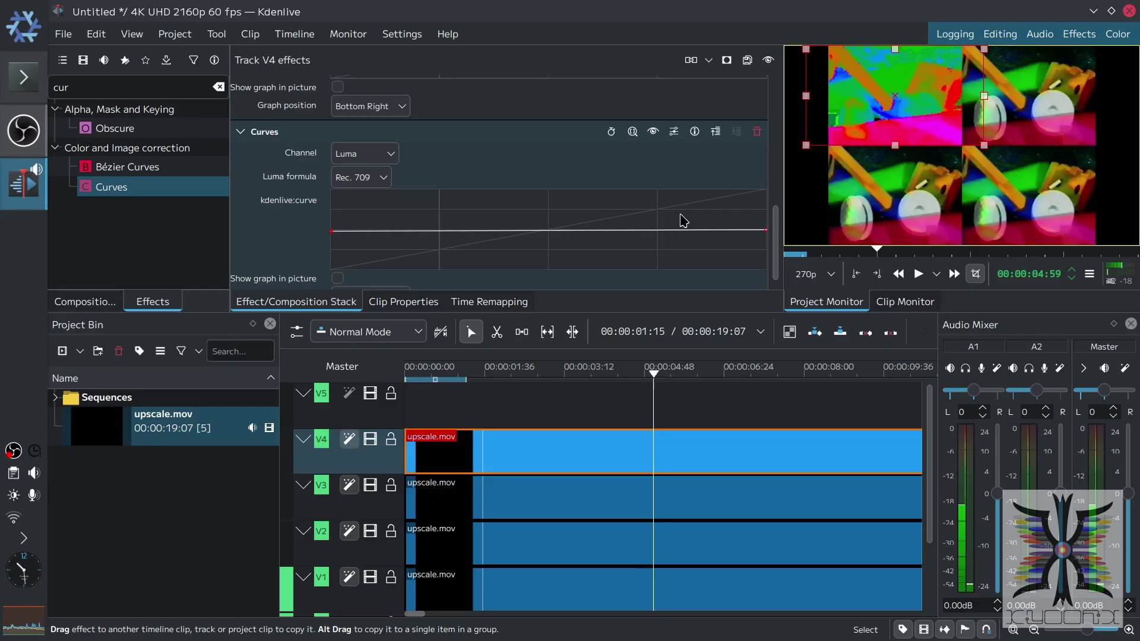
Move the Luma Curves effect above the Saturation Curves effect in the V4 effect stack
{"action": "left_click", "coordinate": [716, 132]}
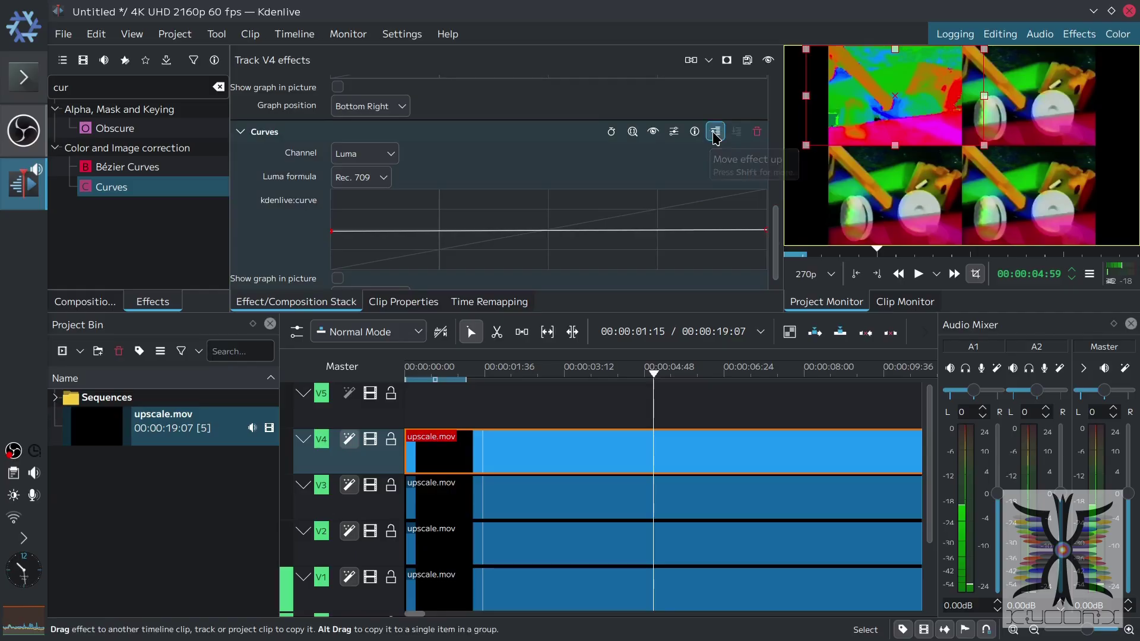
{"action": "left_click_drag", "start_coordinate": [775, 111], "coordinate": [796, 180]}
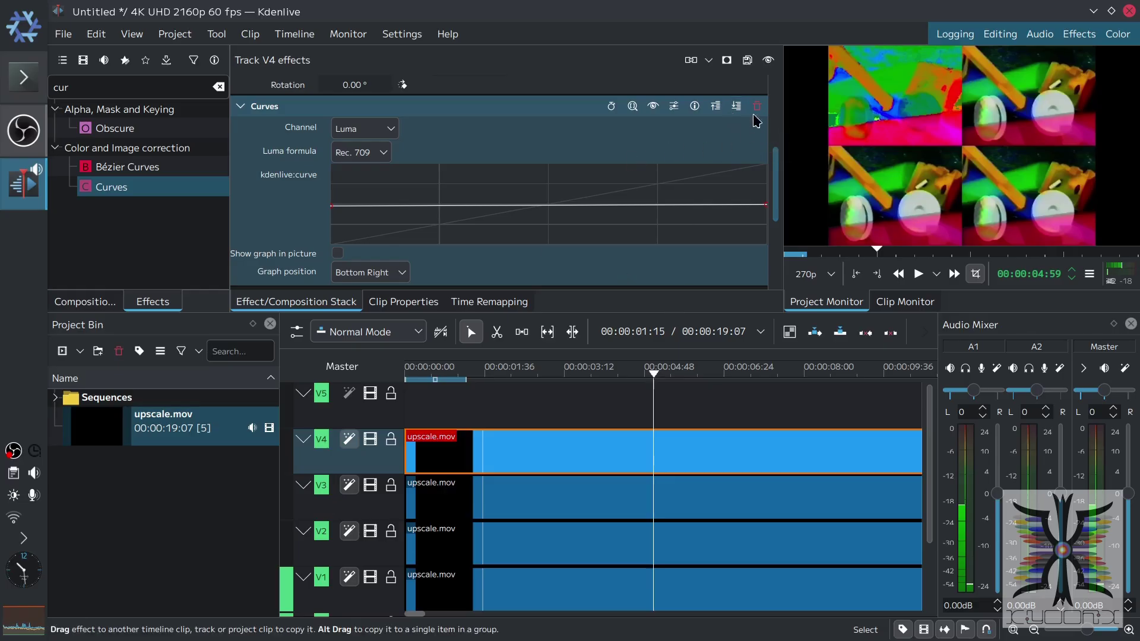
Move the Luma Curves effect below the Saturation Curves effect on track V4 and back above it to compare the results
{"action": "left_click", "coordinate": [735, 106]}
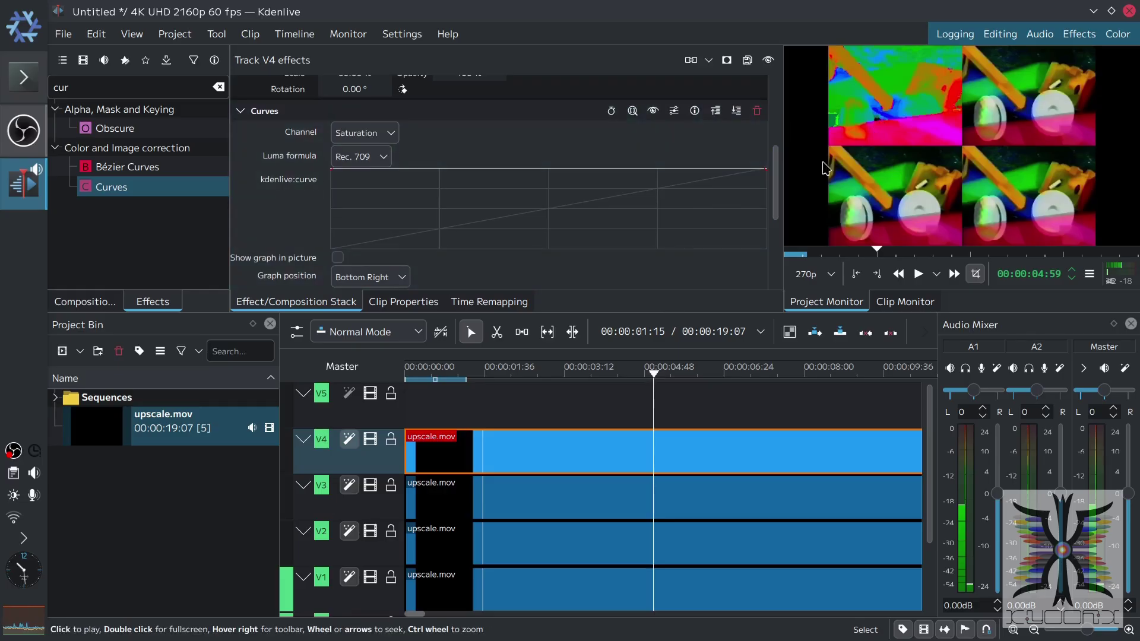
{"action": "left_click_drag", "start_coordinate": [774, 205], "coordinate": [775, 272]}
{"action": "left_click", "coordinate": [717, 111]}
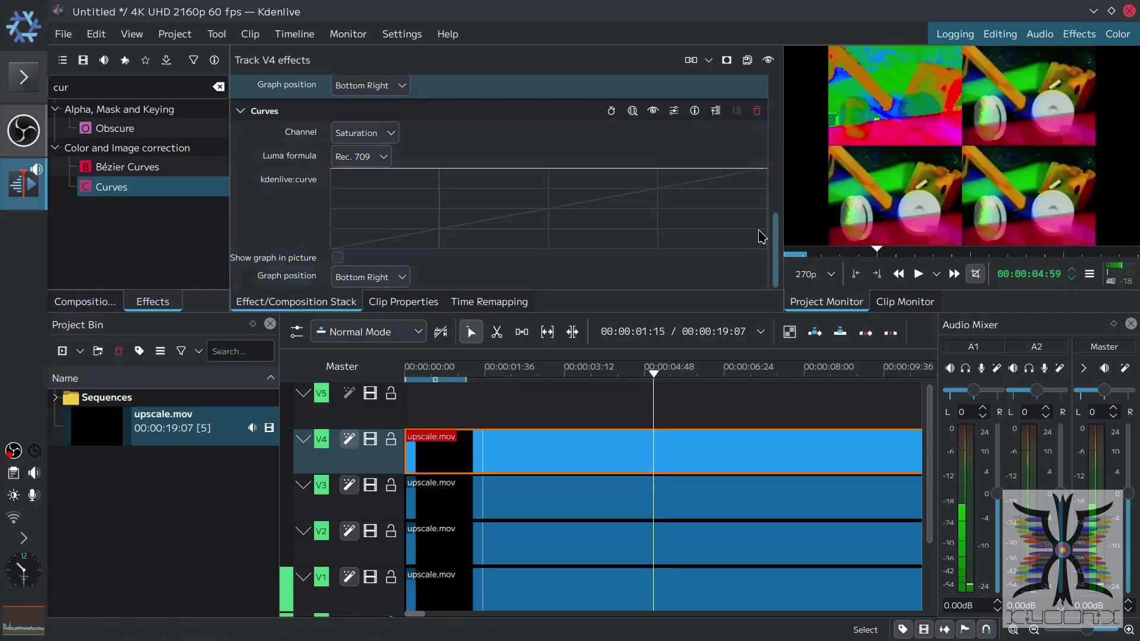
{"action": "left_click_drag", "start_coordinate": [775, 245], "coordinate": [777, 155]}
Compare Rec. 601 and Rec. 709 as luma formula of V4's Luma Curves effect and settle on Rec. 601
{"action": "left_click", "coordinate": [362, 177]}
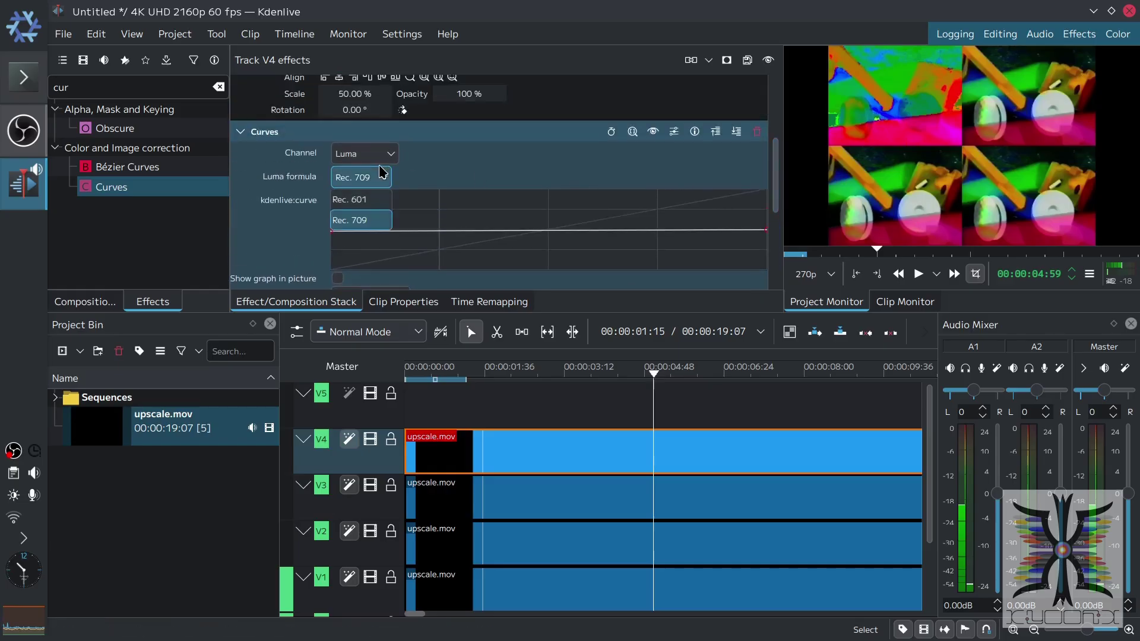
{"action": "left_click", "coordinate": [363, 201]}
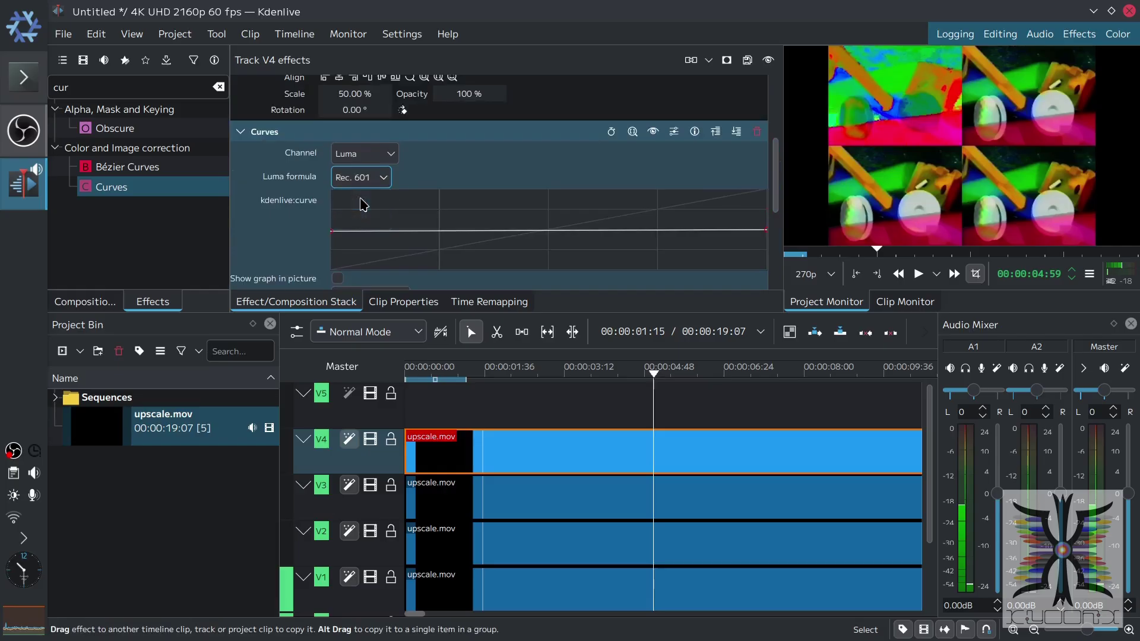
{"action": "left_click", "coordinate": [375, 173]}
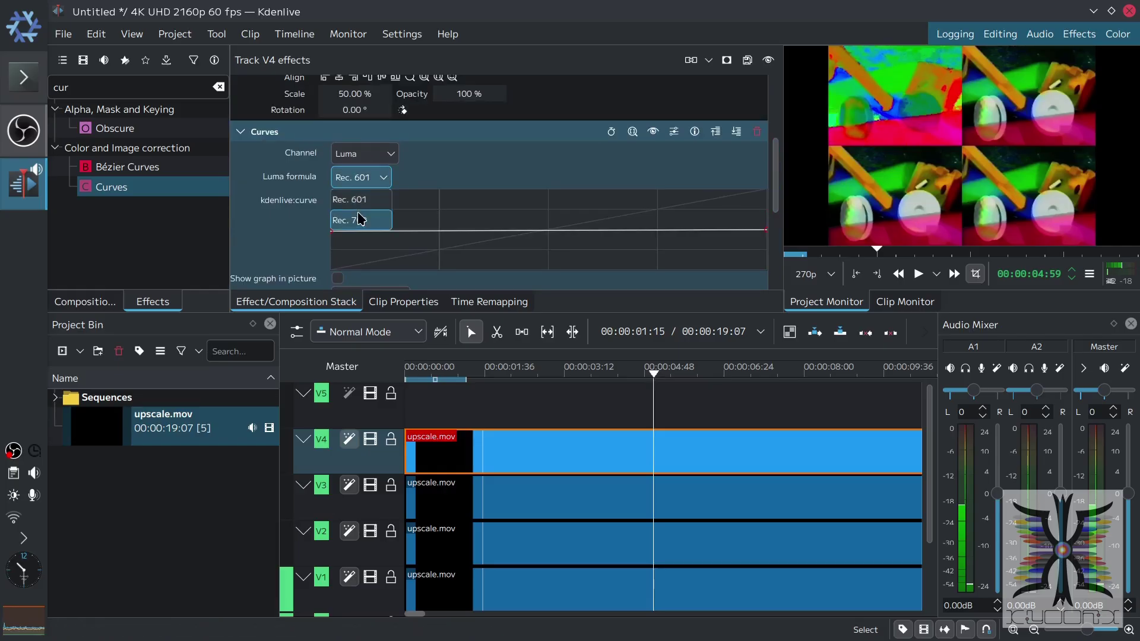
{"action": "left_click", "coordinate": [361, 219]}
{"action": "left_click", "coordinate": [361, 178]}
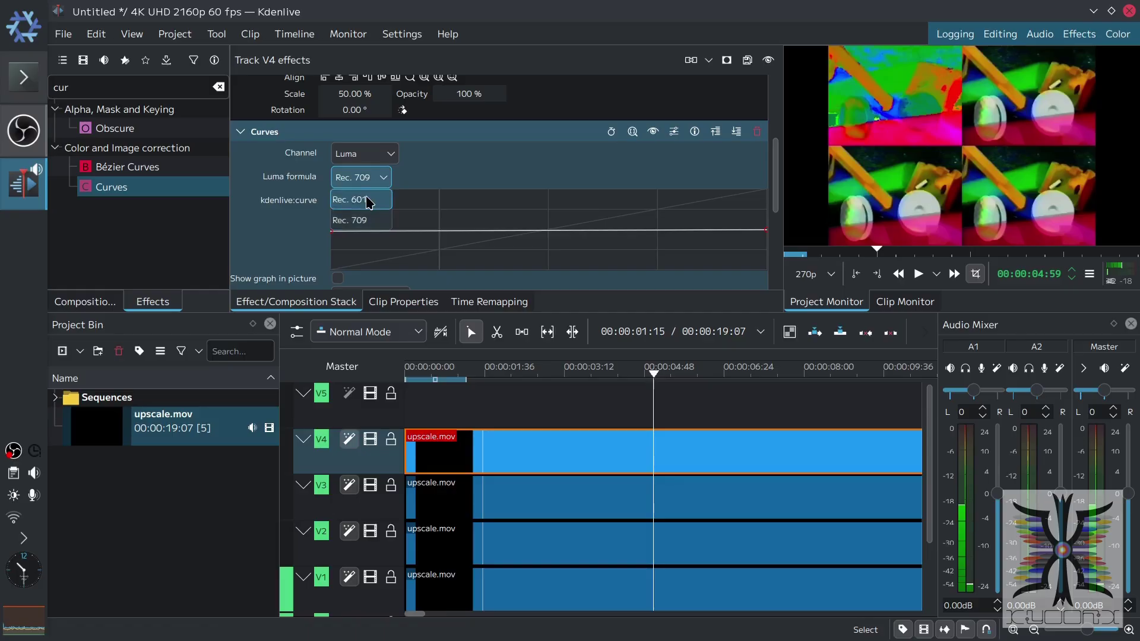
{"action": "left_click", "coordinate": [366, 200]}
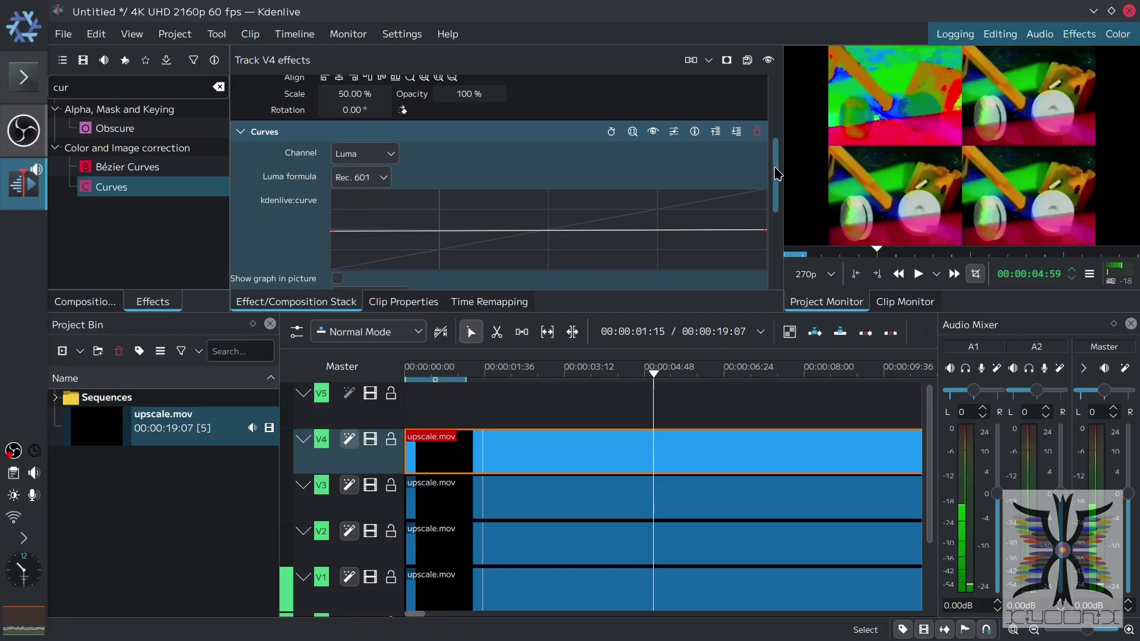
Set the luma formula of V4's Saturation Curves effect to Rec. 601
{"action": "left_click_drag", "start_coordinate": [777, 174], "coordinate": [776, 223]}
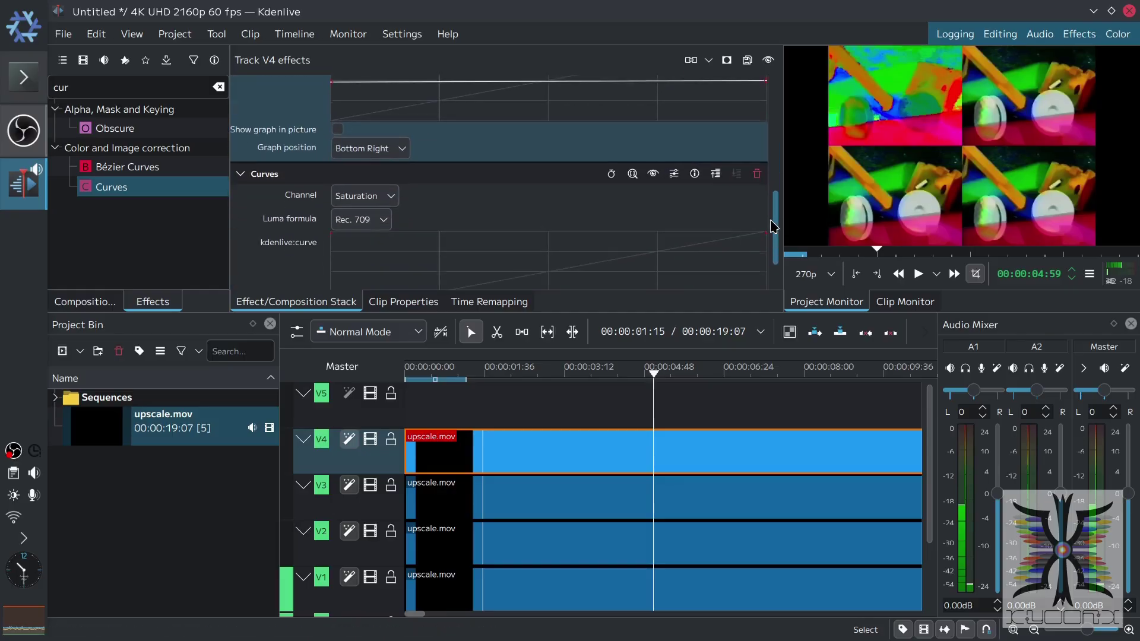
{"action": "left_click", "coordinate": [367, 221]}
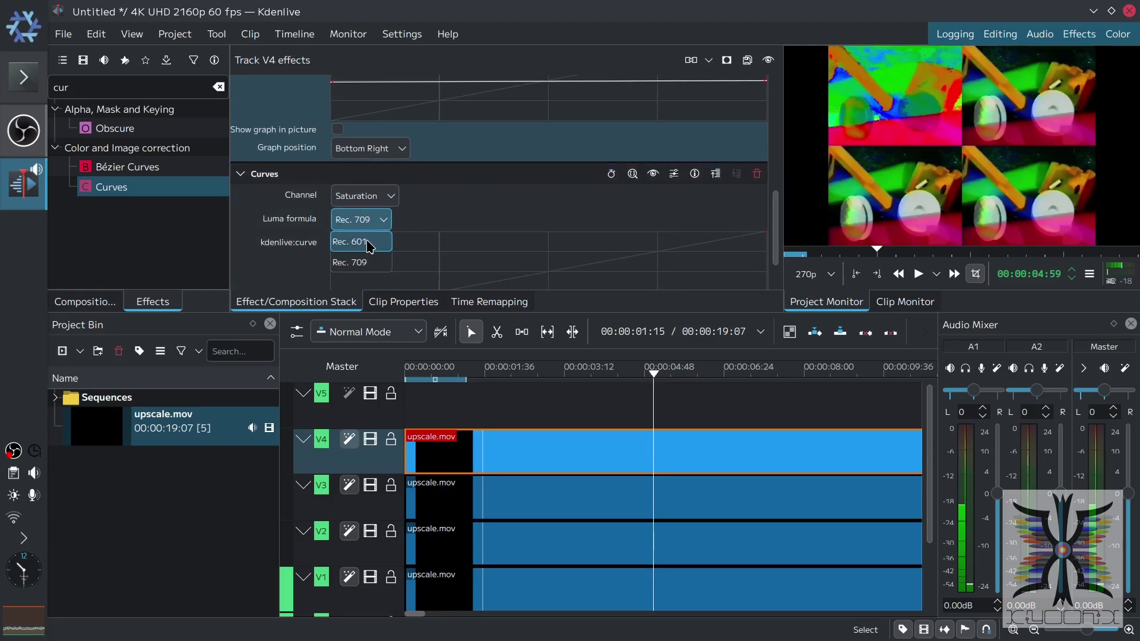
{"action": "left_click", "coordinate": [369, 246]}
{"action": "left_click", "coordinate": [365, 220]}
{"action": "left_click", "coordinate": [365, 247]}
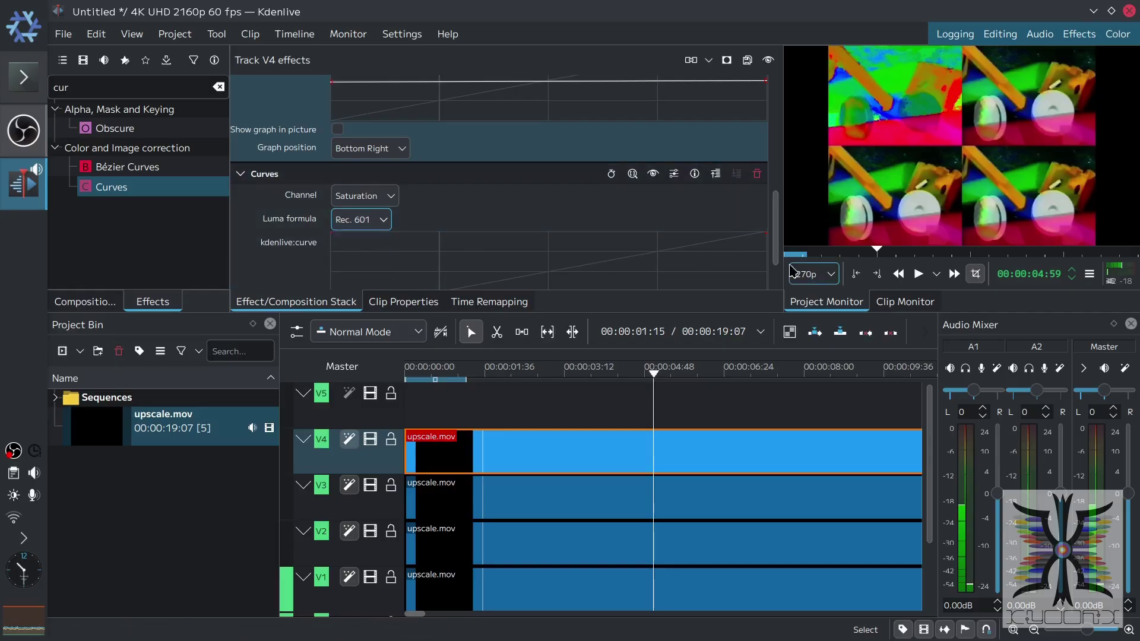
{"action": "scroll", "coordinate": [775, 237], "scroll_direction": "up", "scroll_amount": 5}
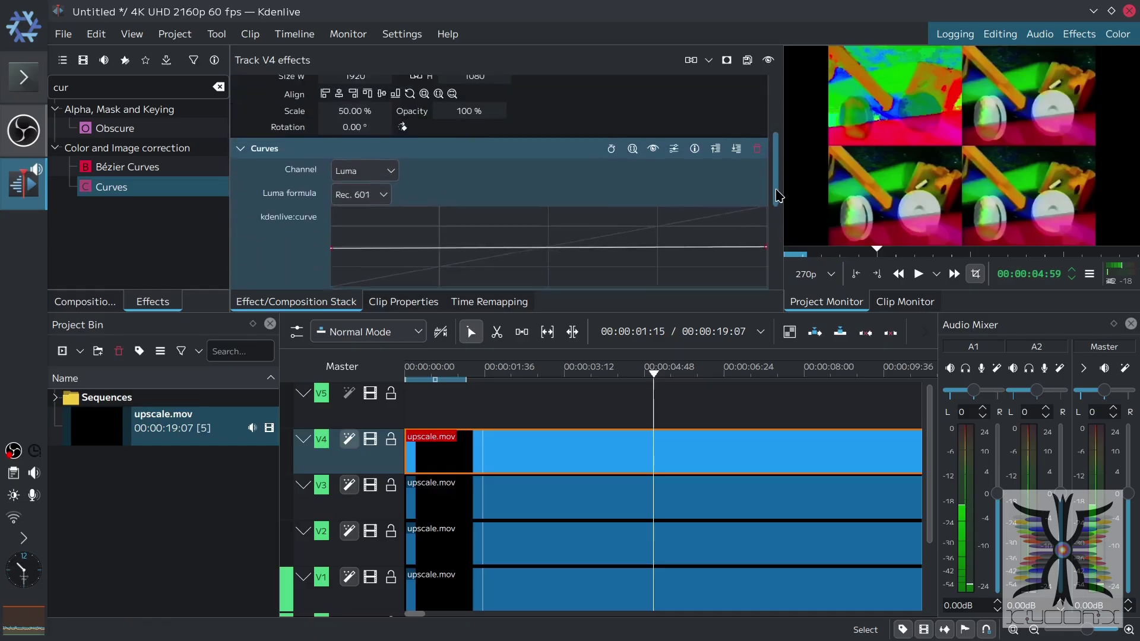
{"action": "scroll", "coordinate": [415, 178], "scroll_direction": "down", "scroll_amount": 2}
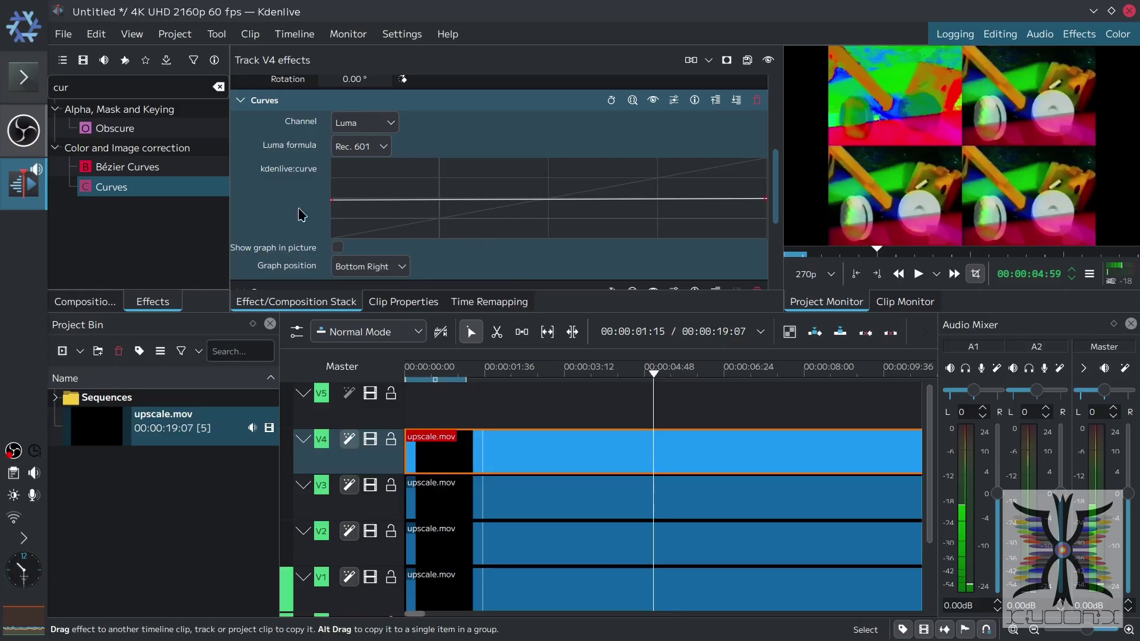
Add two Curves effects to track V3 and show that track's effect stack
{"action": "left_click_drag", "start_coordinate": [122, 188], "coordinate": [141, 301]}
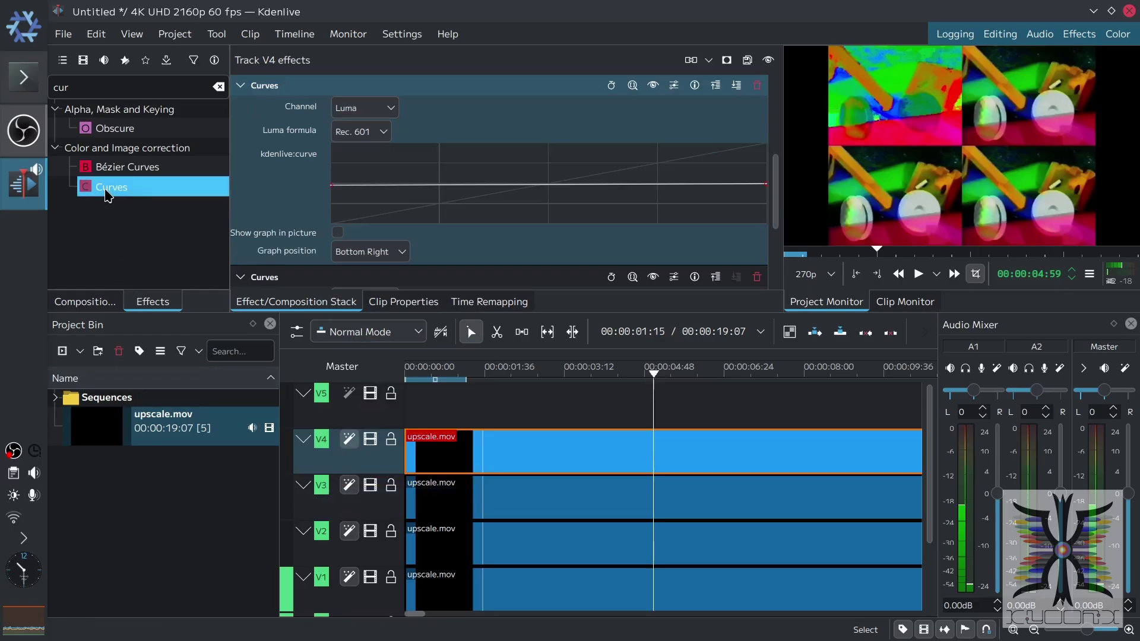
{"action": "left_click_drag", "start_coordinate": [112, 187], "coordinate": [351, 510]}
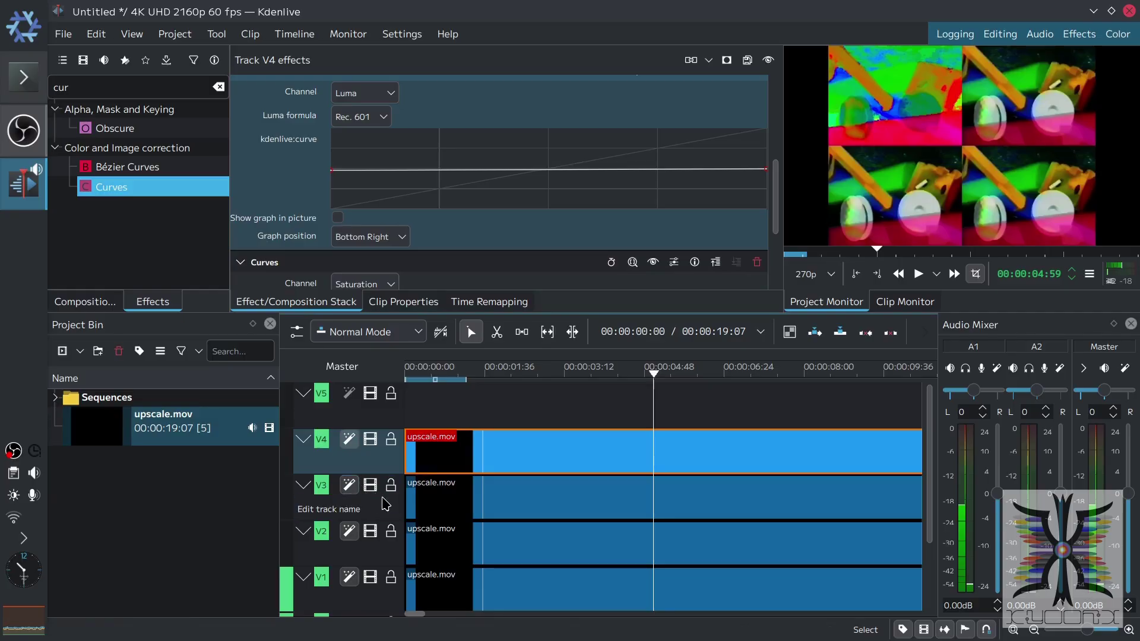
{"action": "left_click", "coordinate": [354, 504]}
Switch the first Curves effect on V3 to the Hue channel and flatten its curve to the minimum
{"action": "scroll", "coordinate": [775, 135], "scroll_direction": "down", "scroll_amount": 5}
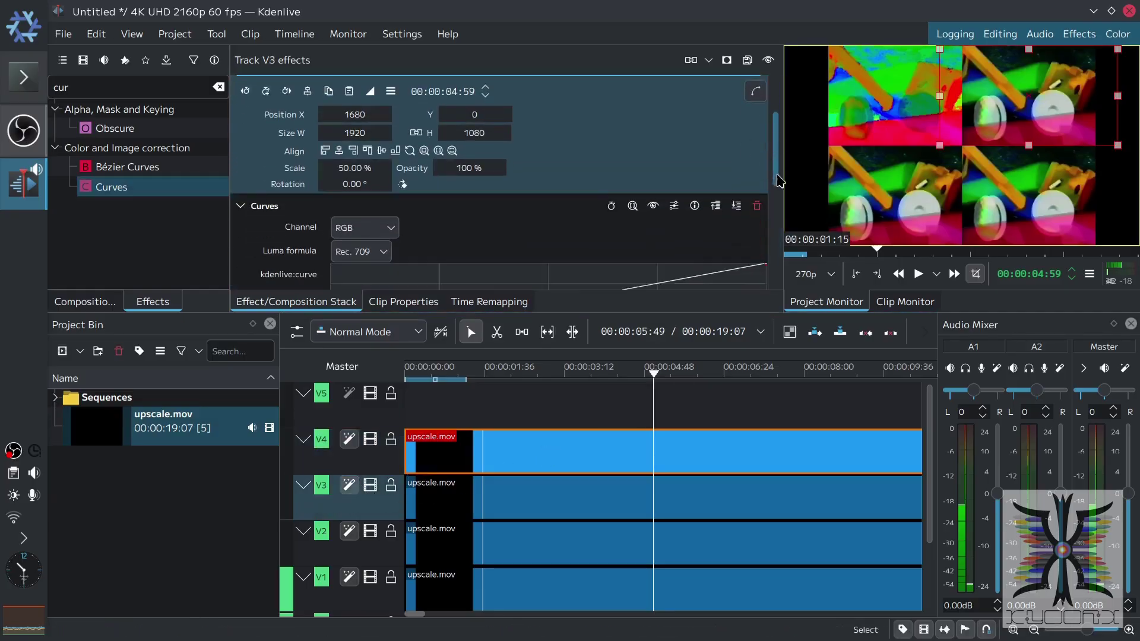
{"action": "left_click", "coordinate": [389, 129]}
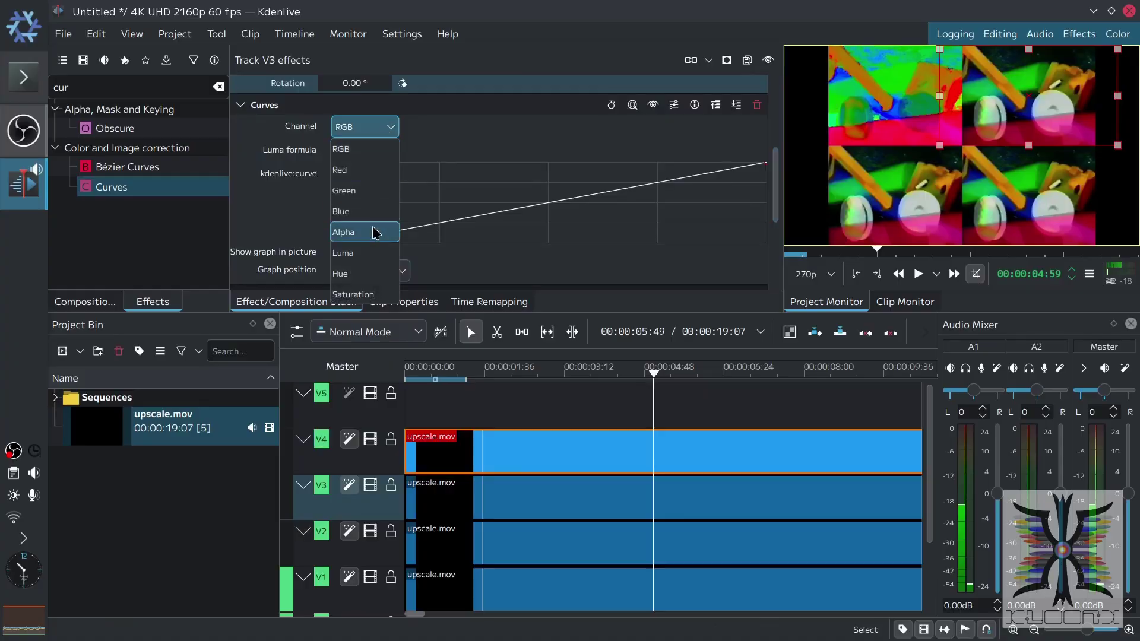
{"action": "left_click", "coordinate": [387, 273]}
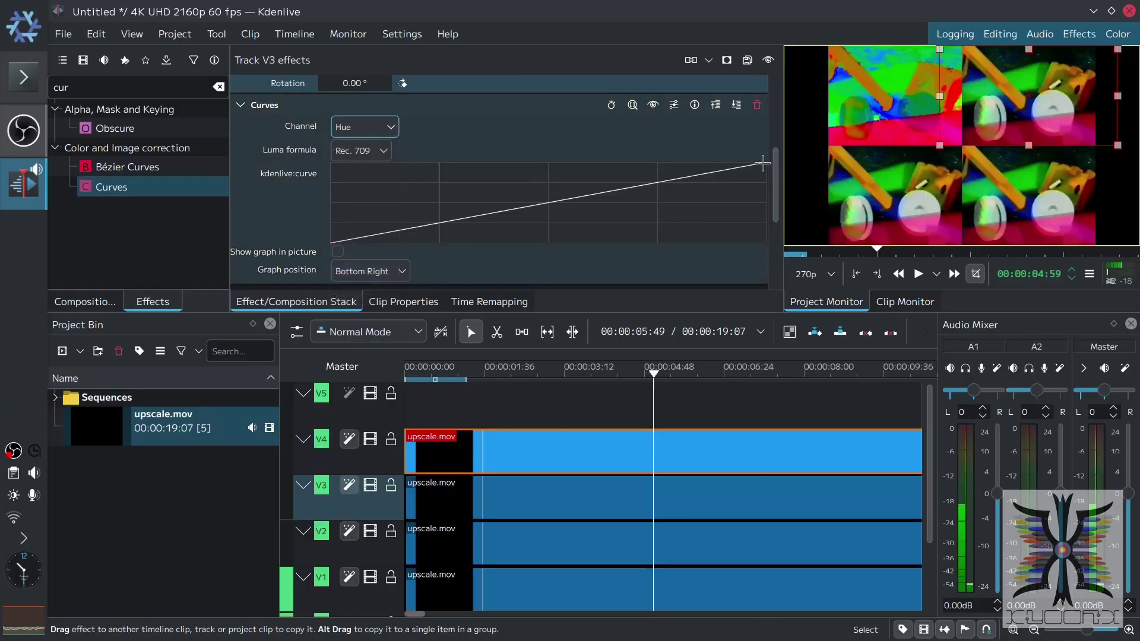
{"action": "left_click_drag", "start_coordinate": [762, 163], "coordinate": [803, 263]}
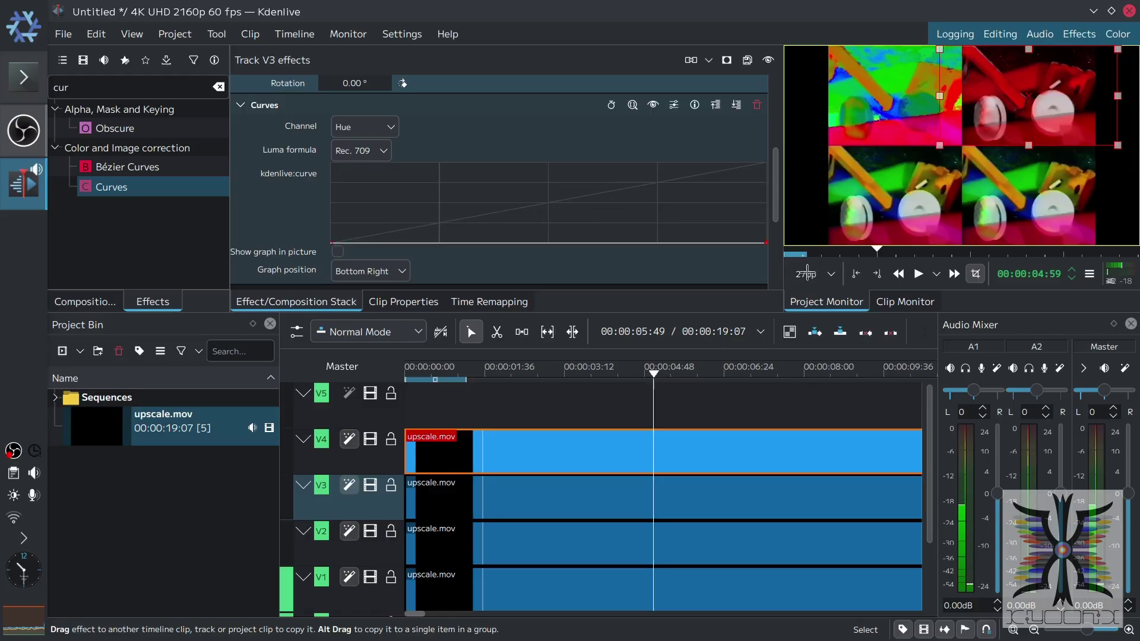
{"action": "key", "text": "ctrl+z"}
{"action": "key", "text": "ctrl+z"}
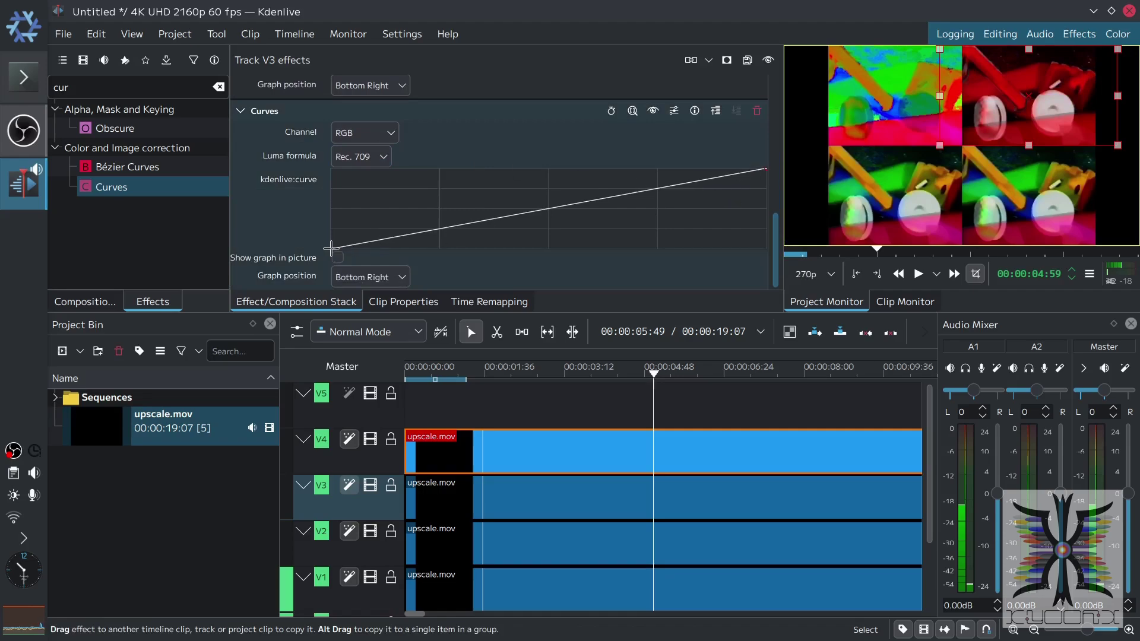
Set the second V3 Curves effect to the Luma channel with the Rec. 601 formula and level its curve at mid-height
{"action": "left_click_drag", "start_coordinate": [330, 248], "coordinate": [283, 208]}
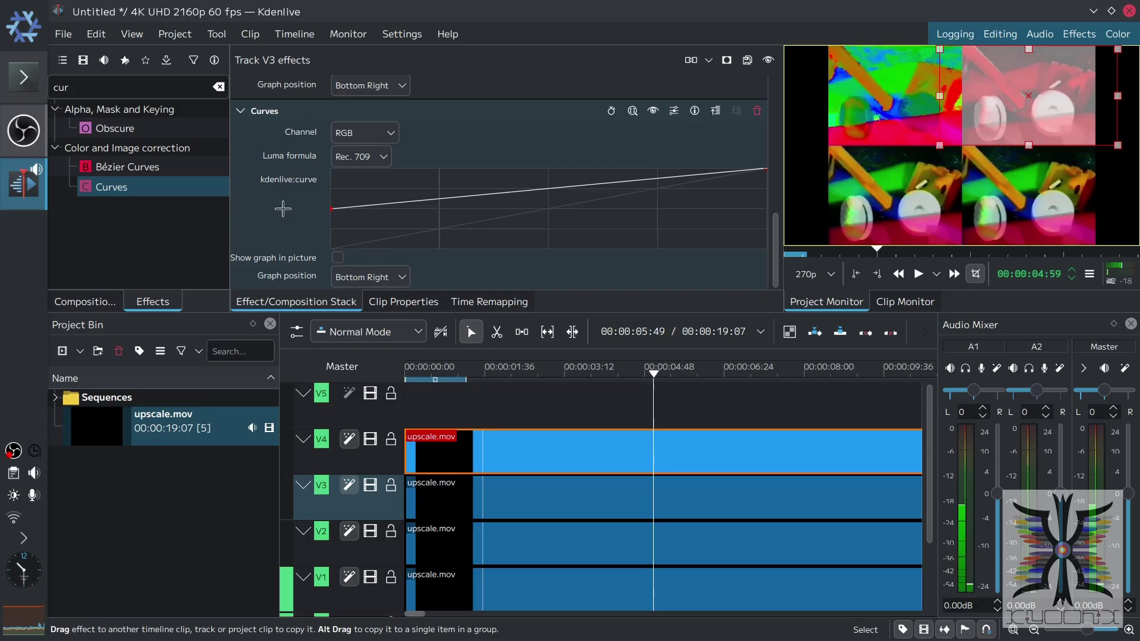
{"action": "left_click_drag", "start_coordinate": [765, 169], "coordinate": [801, 210]}
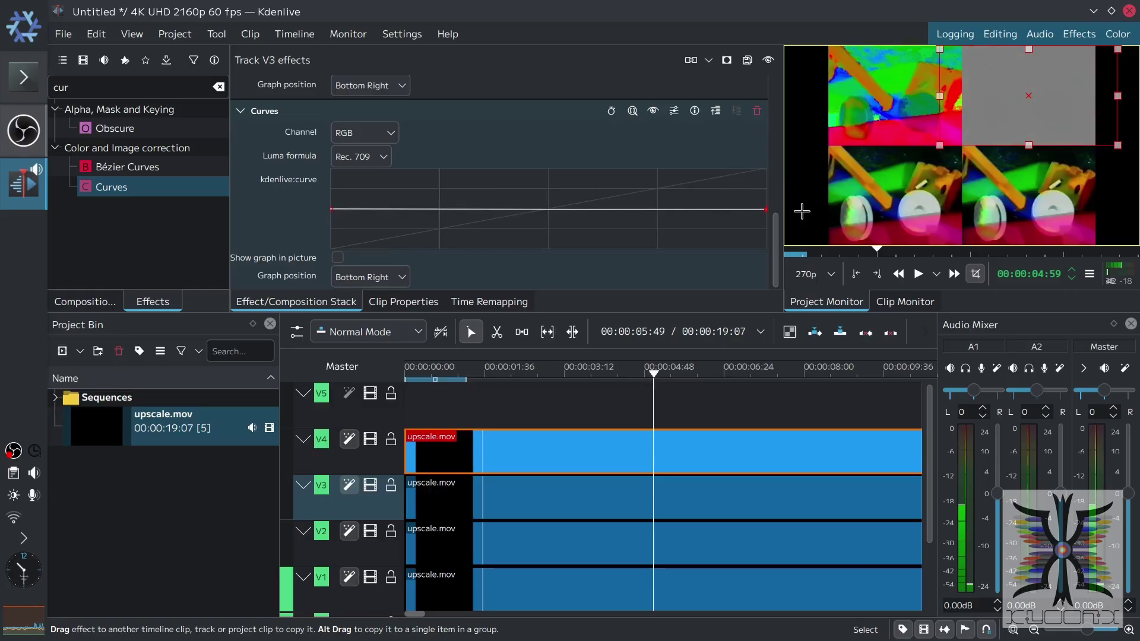
{"action": "left_click_drag", "start_coordinate": [803, 211], "coordinate": [805, 209]}
{"action": "left_click", "coordinate": [383, 133]}
{"action": "left_click", "coordinate": [370, 262]}
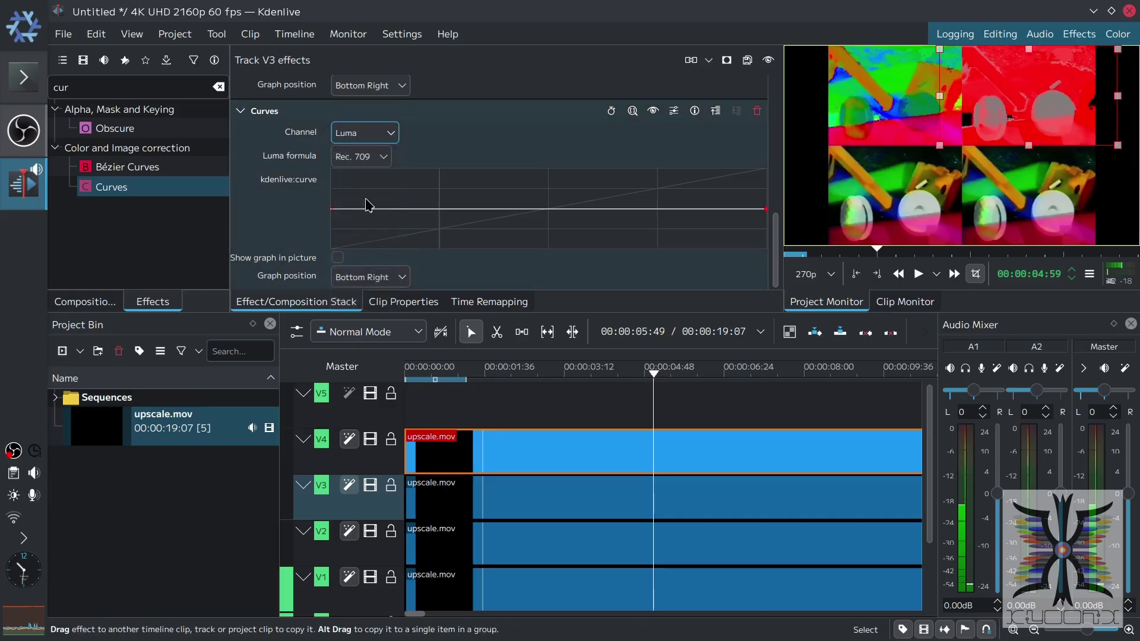
{"action": "left_click", "coordinate": [361, 157]}
{"action": "left_click", "coordinate": [356, 176]}
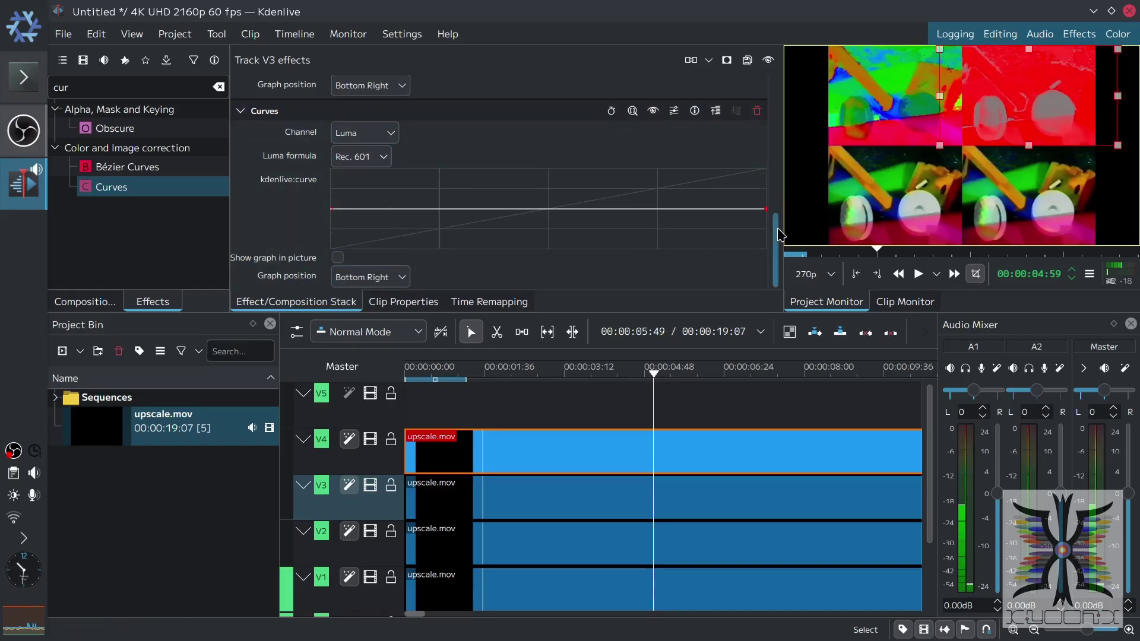
Set the luma formula of V3's Hue Curves effect to Rec. 601
{"action": "scroll", "coordinate": [779, 234], "scroll_direction": "up", "scroll_amount": 3}
{"action": "left_click", "coordinate": [374, 82]}
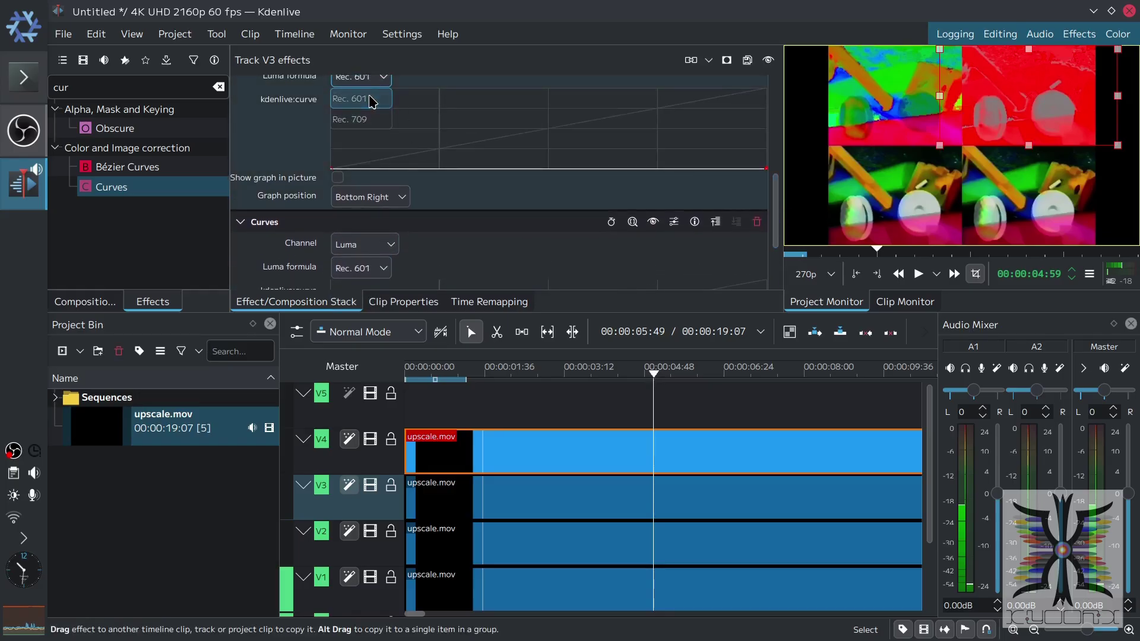
{"action": "left_click", "coordinate": [371, 101]}
Alternate the order of the Luma and Hue Curves effects on V3 to compare the results, finishing with Luma above Hue
{"action": "left_click", "coordinate": [716, 222]}
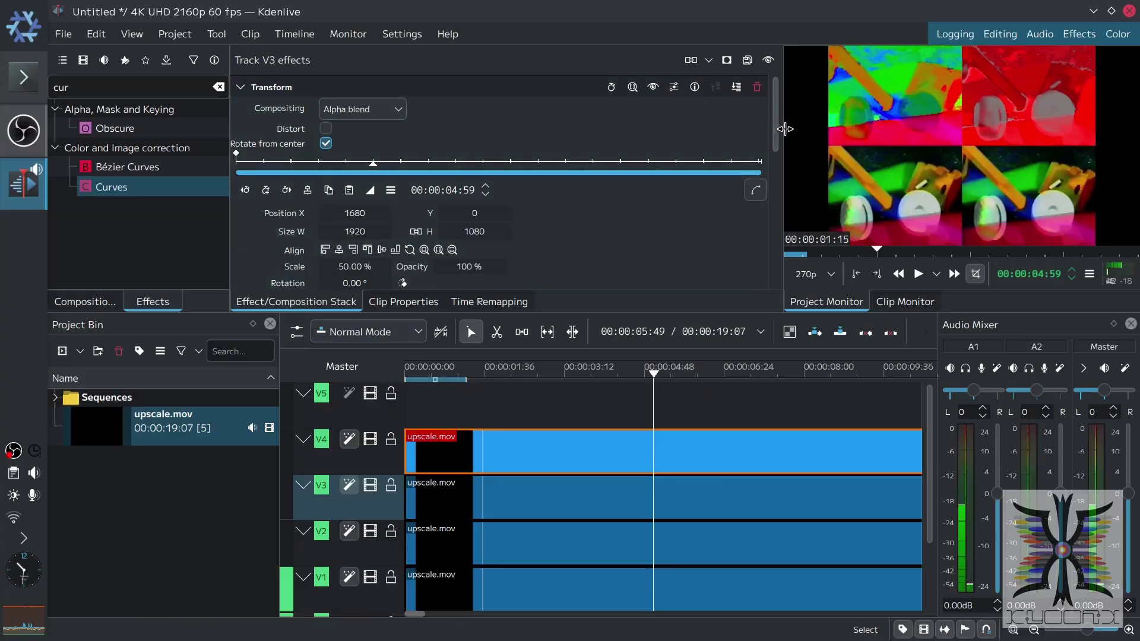
{"action": "left_click_drag", "start_coordinate": [775, 127], "coordinate": [781, 215]}
{"action": "left_click", "coordinate": [738, 109]}
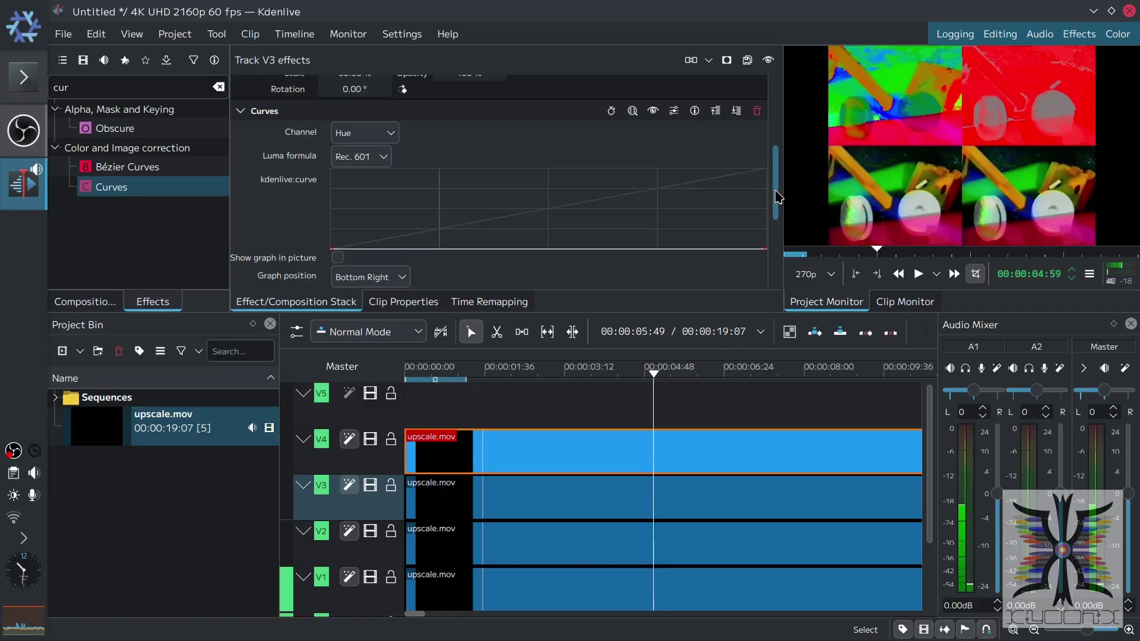
{"action": "left_click_drag", "start_coordinate": [778, 197], "coordinate": [775, 241]}
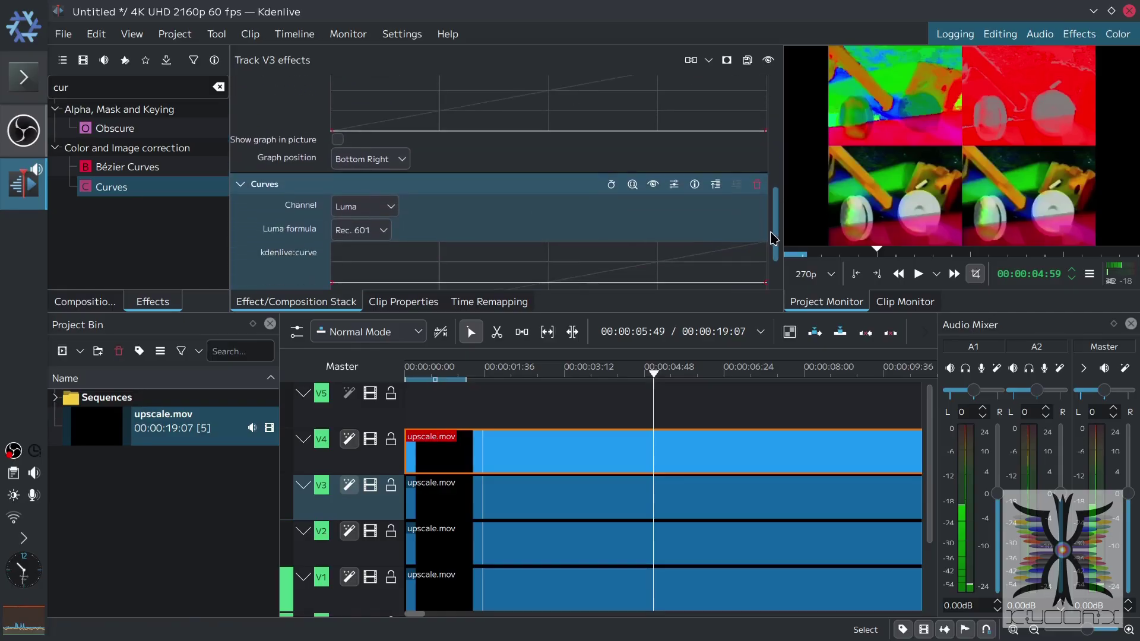
{"action": "left_click", "coordinate": [716, 182]}
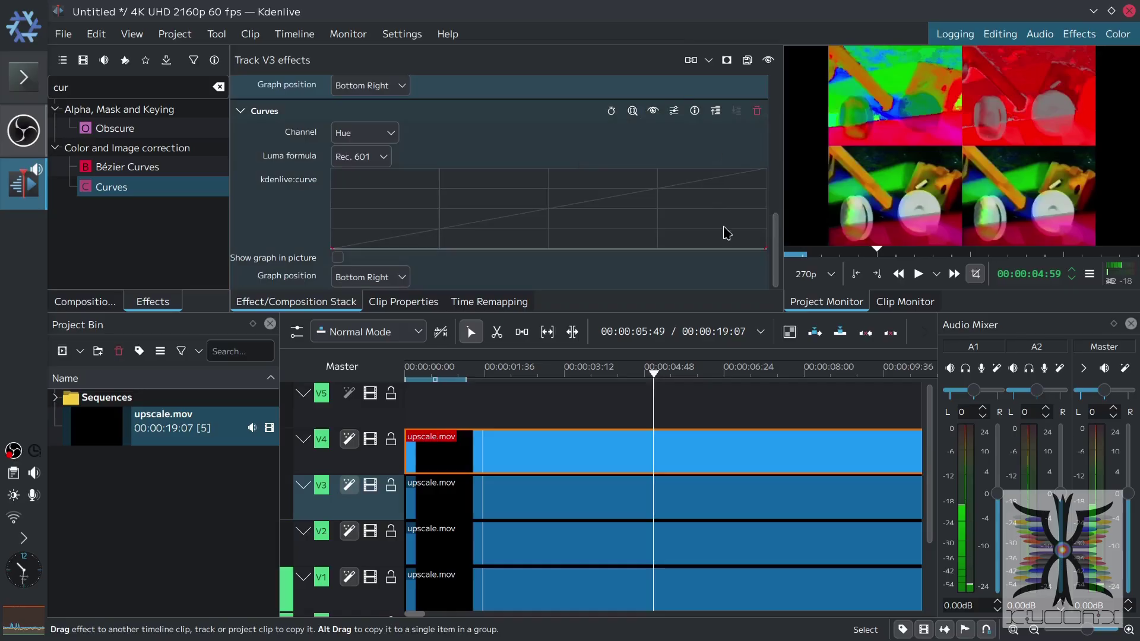
{"action": "left_click", "coordinate": [610, 110]}
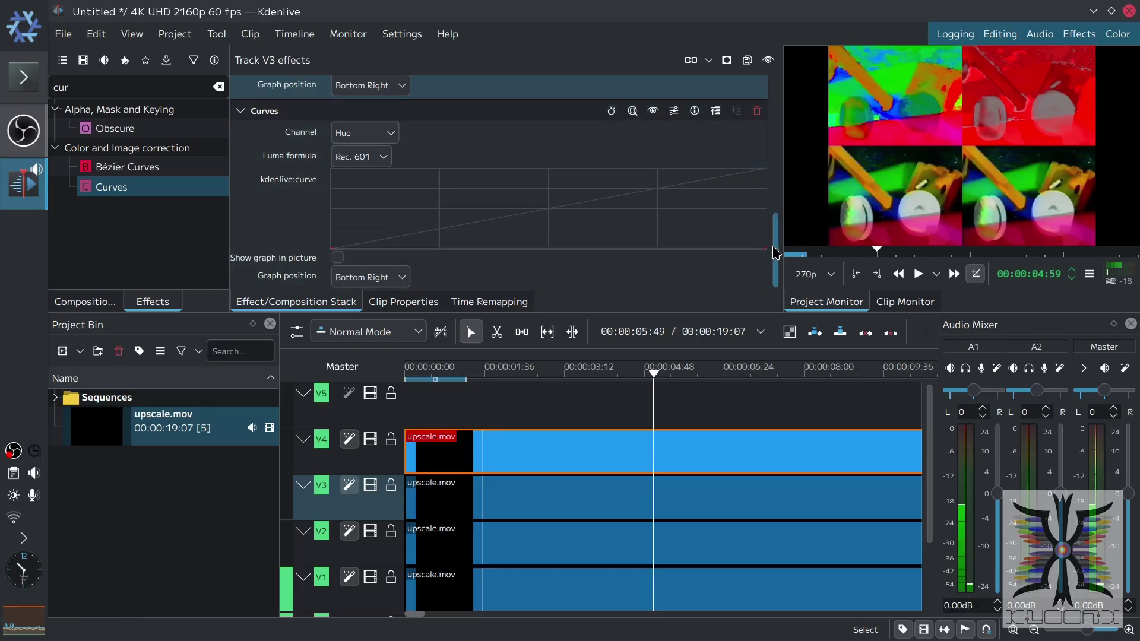
{"action": "left_click_drag", "start_coordinate": [775, 266], "coordinate": [793, 203]}
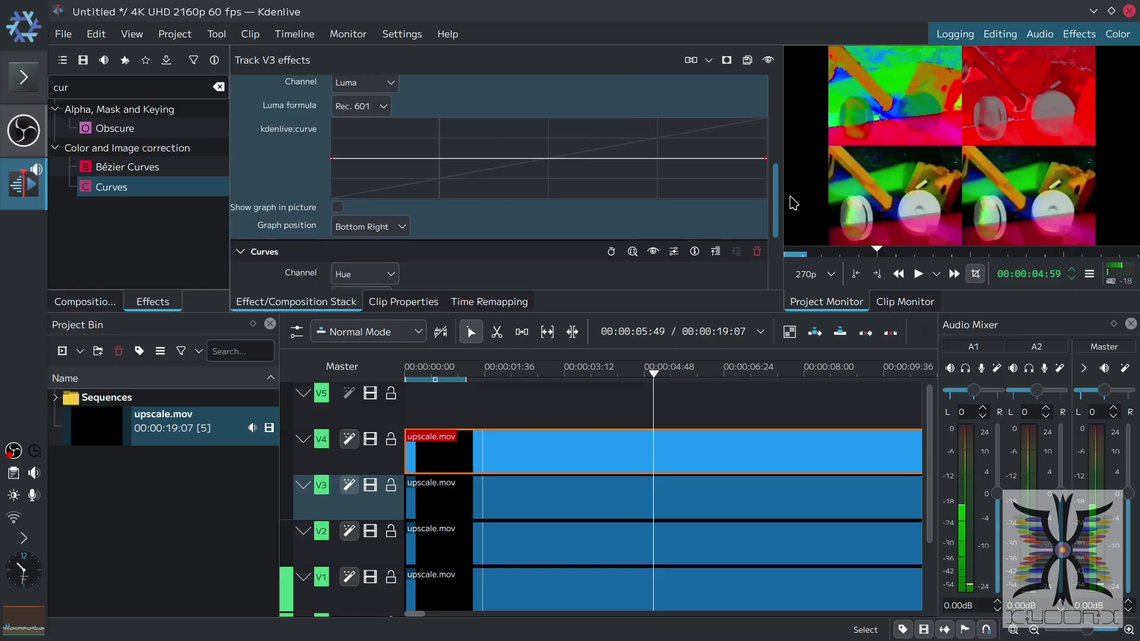
{"action": "left_click_drag", "start_coordinate": [793, 203], "coordinate": [791, 176]}
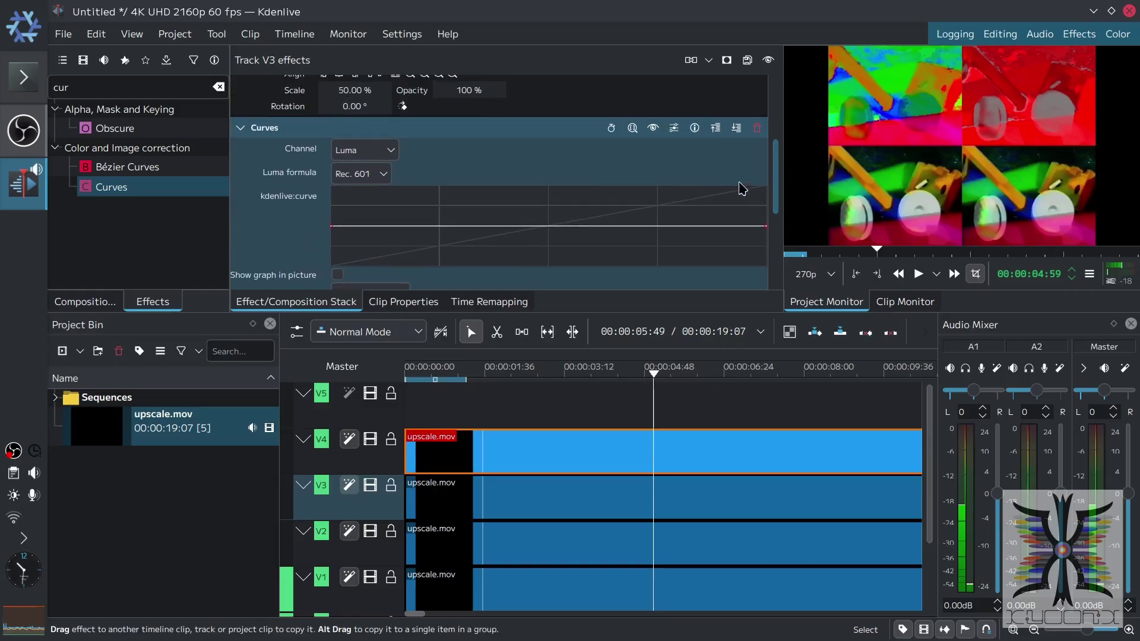
{"action": "left_click", "coordinate": [736, 130]}
{"action": "left_click_drag", "start_coordinate": [775, 201], "coordinate": [769, 285]}
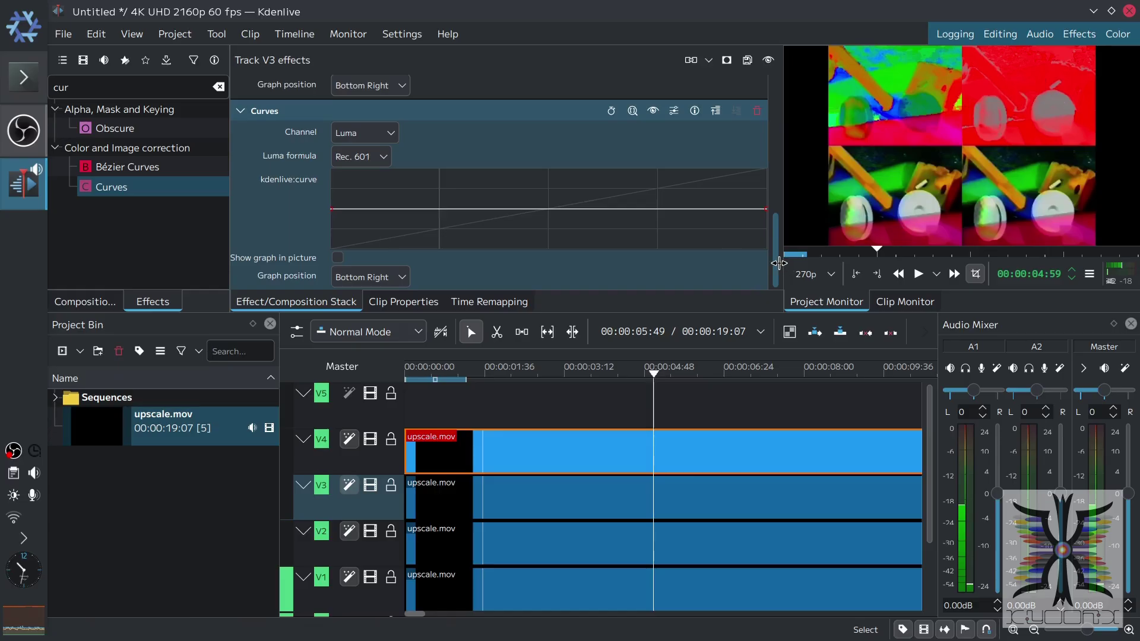
{"action": "left_click", "coordinate": [720, 114]}
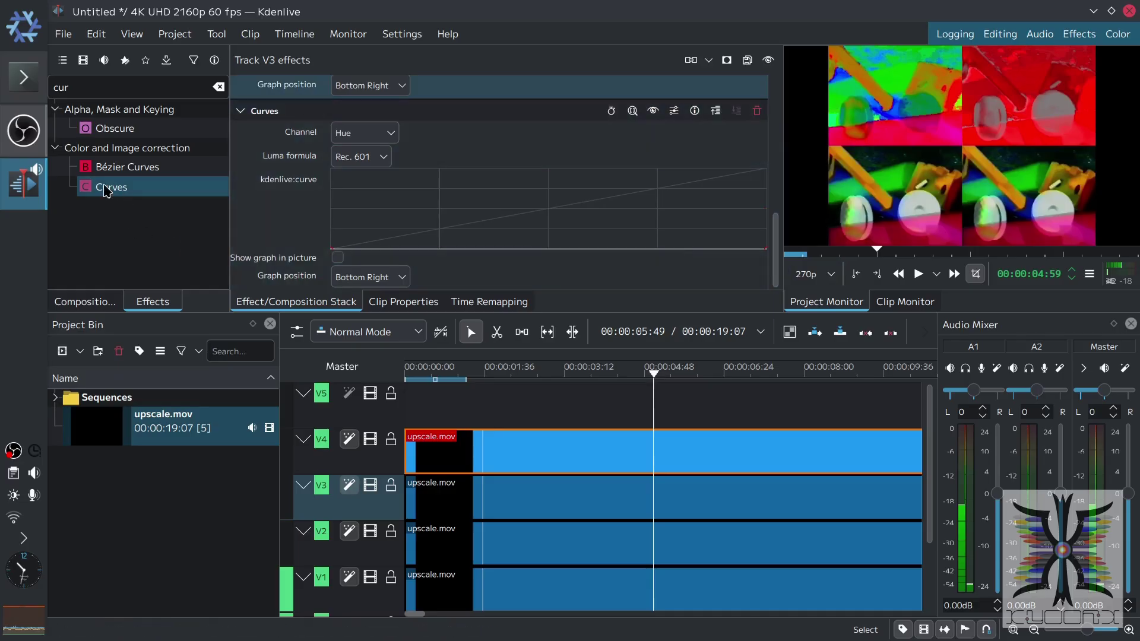
Add two Curves effects to track V2 and show that track's effect stack
{"action": "left_click_drag", "start_coordinate": [106, 190], "coordinate": [368, 555]}
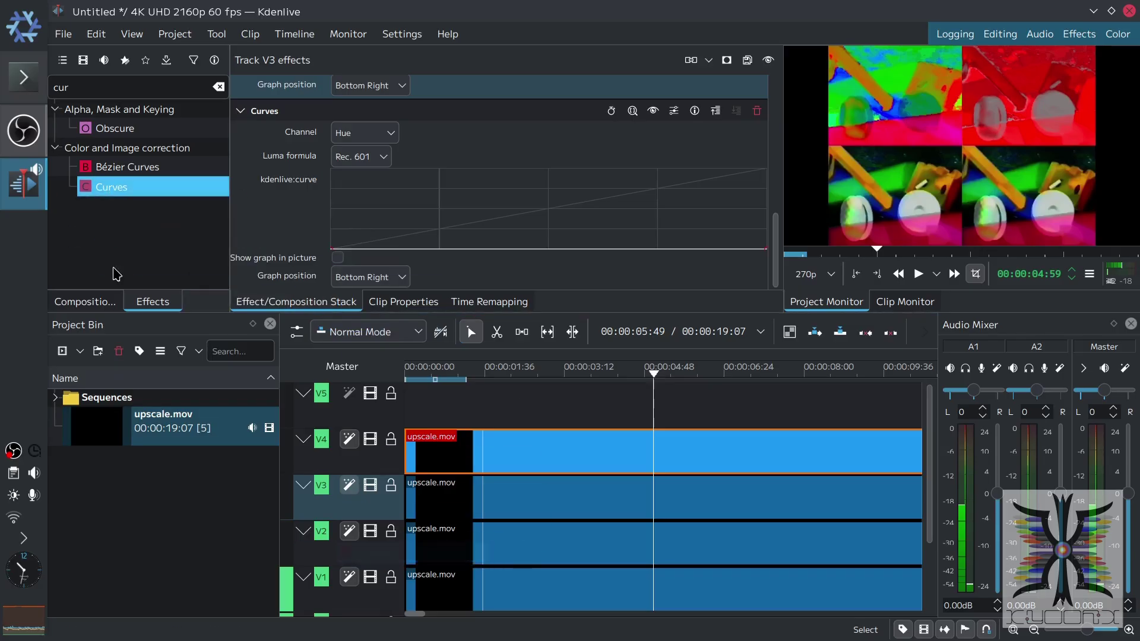
{"action": "left_click_drag", "start_coordinate": [95, 188], "coordinate": [357, 556]}
{"action": "left_click", "coordinate": [371, 549]}
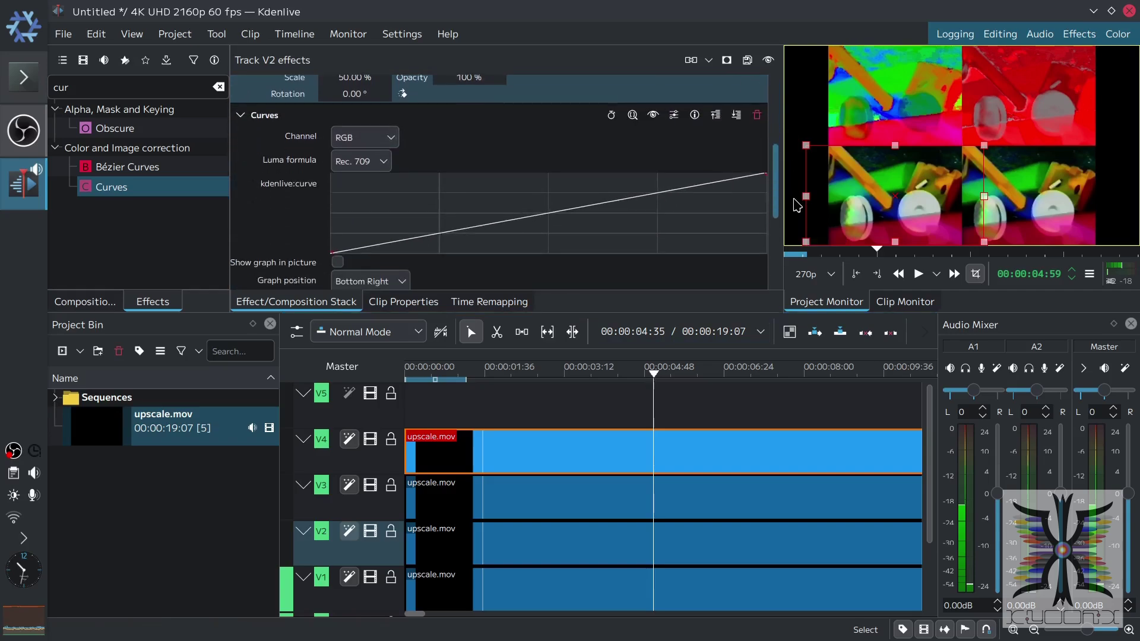
Set the first Curves effect on V2 to the Hue channel with the Rec. 601 formula and flatten its curve to zero
{"action": "left_click", "coordinate": [365, 137]}
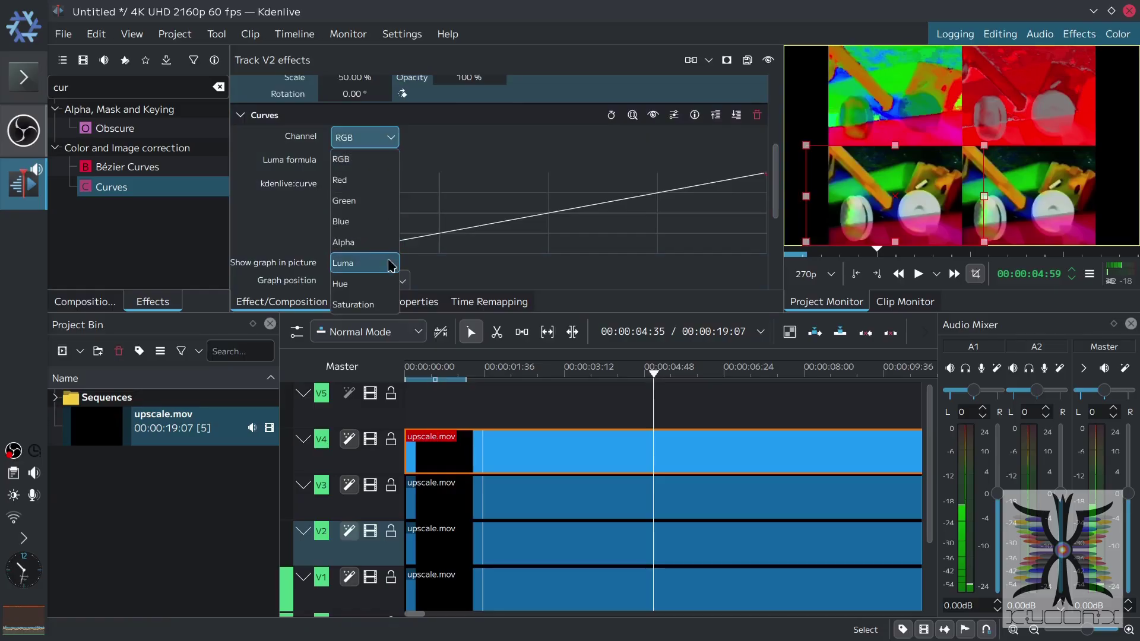
{"action": "left_click", "coordinate": [378, 289]}
{"action": "left_click", "coordinate": [383, 161]}
{"action": "left_click", "coordinate": [359, 183]}
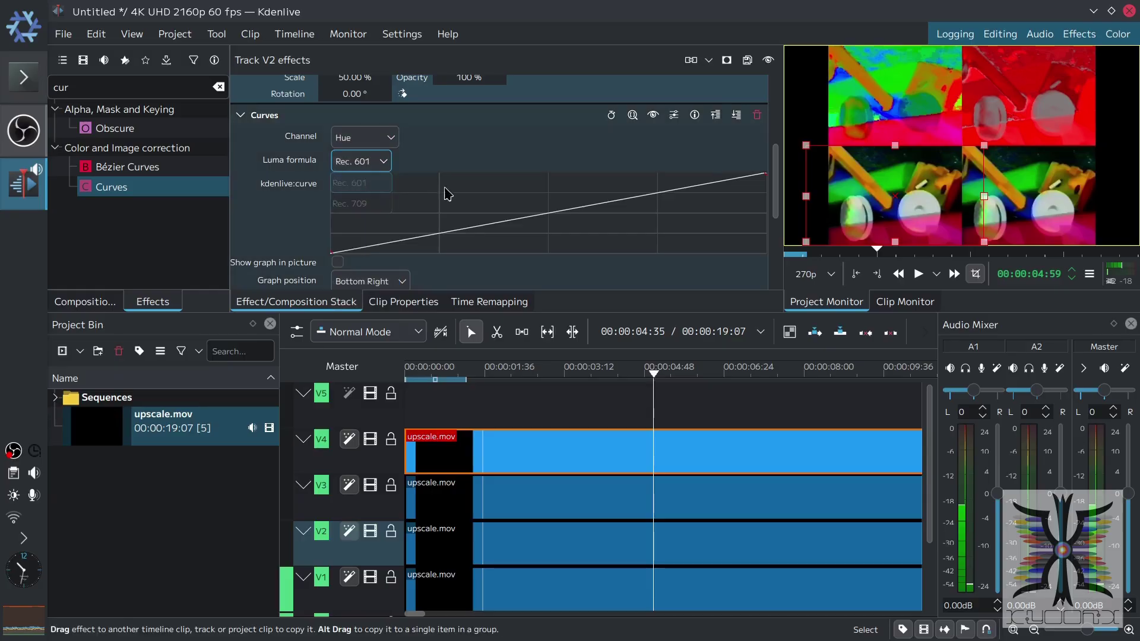
{"action": "left_click_drag", "start_coordinate": [766, 174], "coordinate": [832, 284]}
{"action": "key", "text": "ctrl+z"}
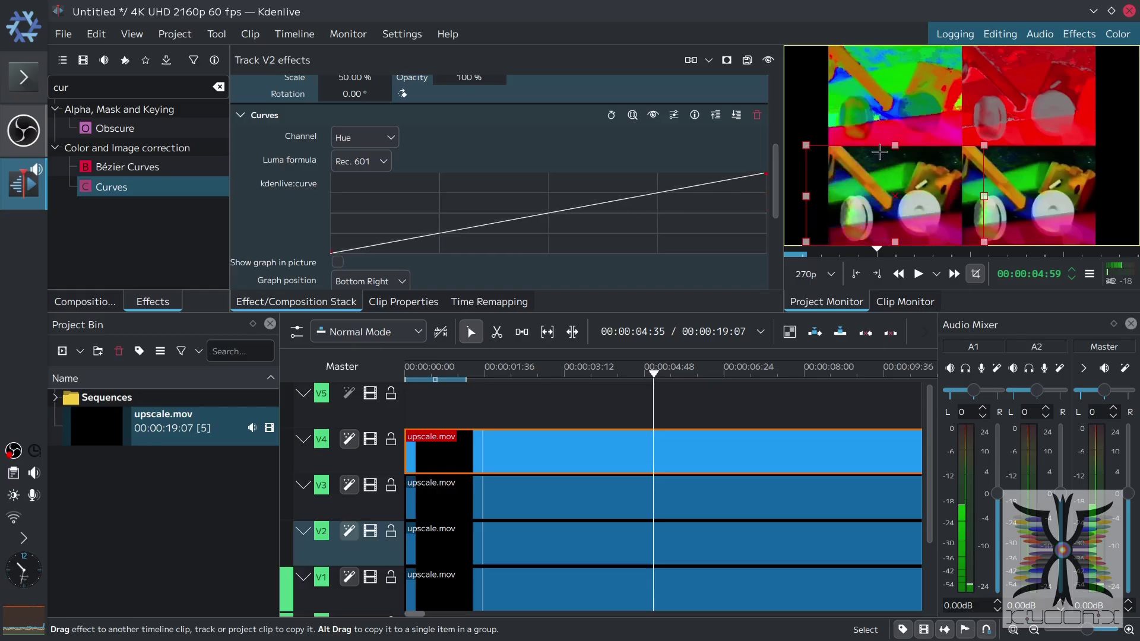
{"action": "left_click_drag", "start_coordinate": [884, 171], "coordinate": [917, 300]}
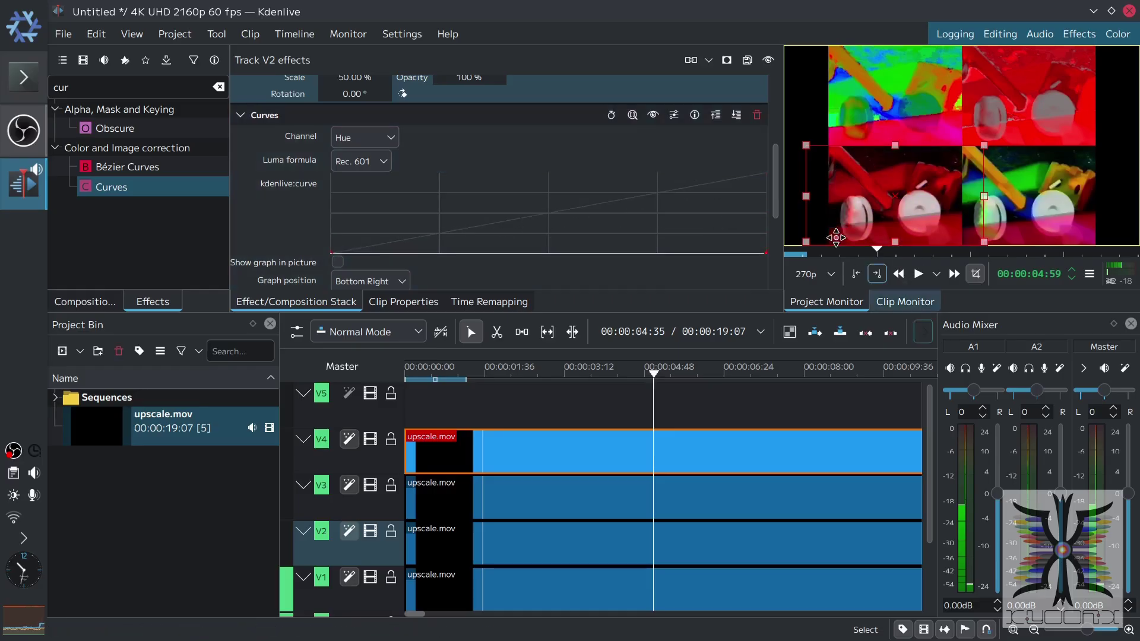
Set the second Curves effect on V2 to the Saturation channel with the Rec. 601 formula and flatten its curve to zero
{"action": "scroll", "coordinate": [770, 204], "scroll_direction": "down", "scroll_amount": 5}
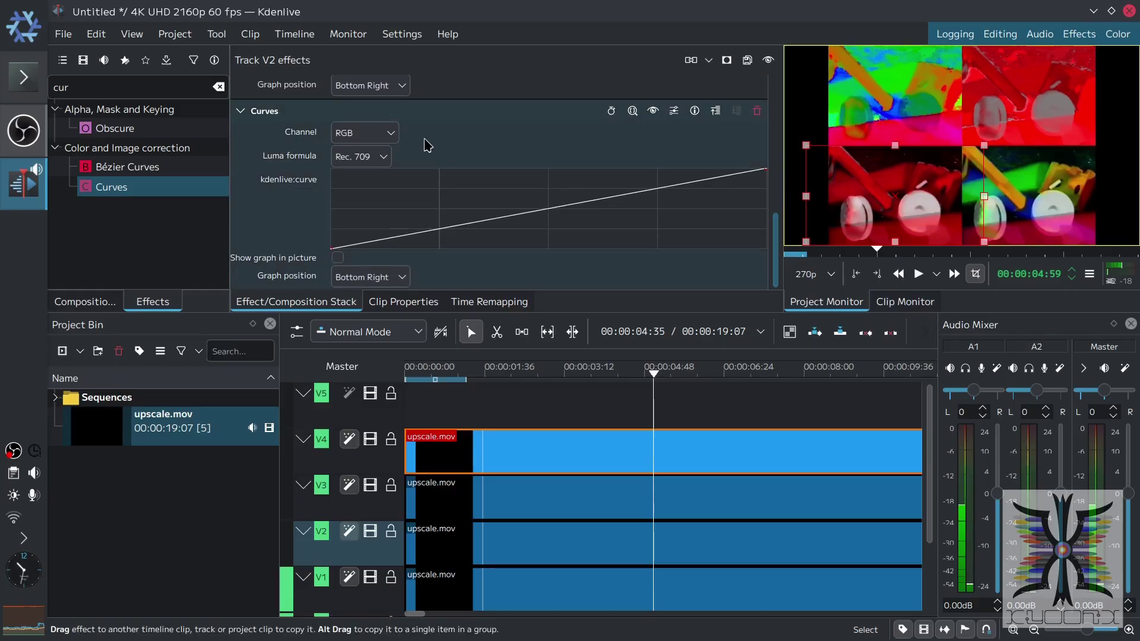
{"action": "left_click", "coordinate": [385, 134]}
{"action": "left_click", "coordinate": [374, 300]}
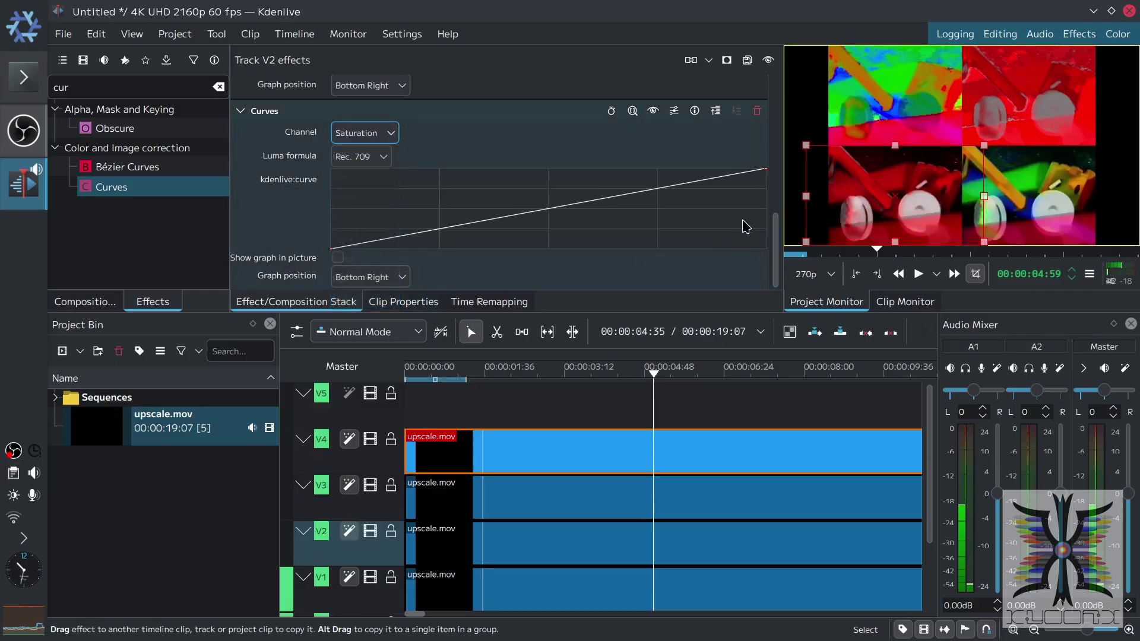
{"action": "left_click_drag", "start_coordinate": [766, 171], "coordinate": [840, 295]}
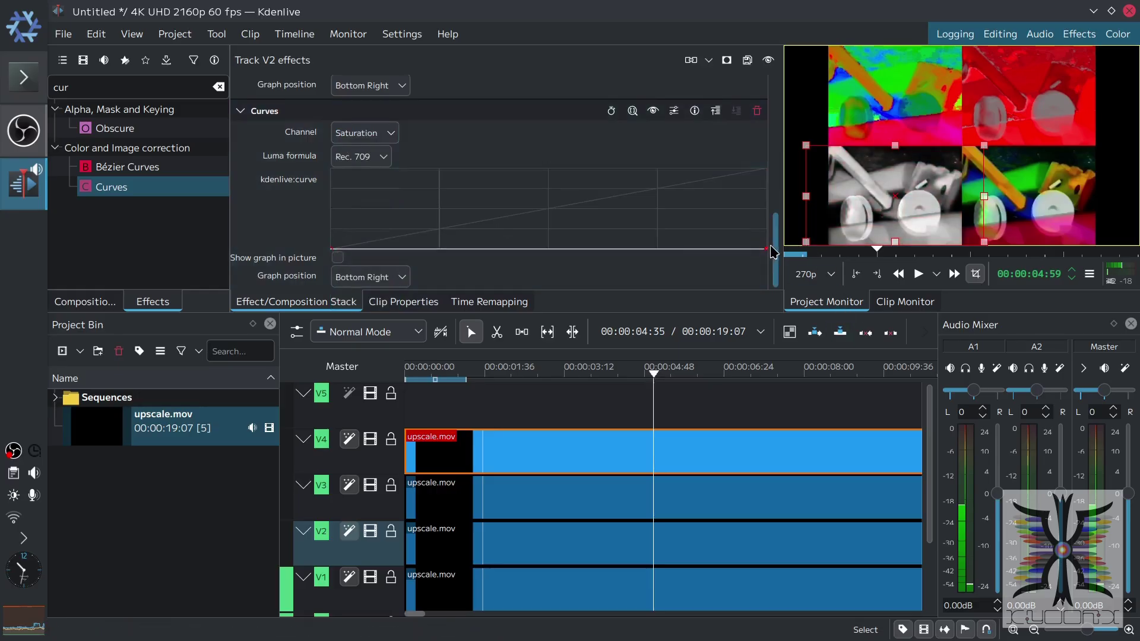
{"action": "scroll", "coordinate": [772, 252], "scroll_direction": "up", "scroll_amount": 3}
{"action": "scroll", "coordinate": [769, 248], "scroll_direction": "down", "scroll_amount": 3}
{"action": "scroll", "coordinate": [763, 243], "scroll_direction": "up", "scroll_amount": 2}
{"action": "scroll", "coordinate": [756, 237], "scroll_direction": "down", "scroll_amount": 1}
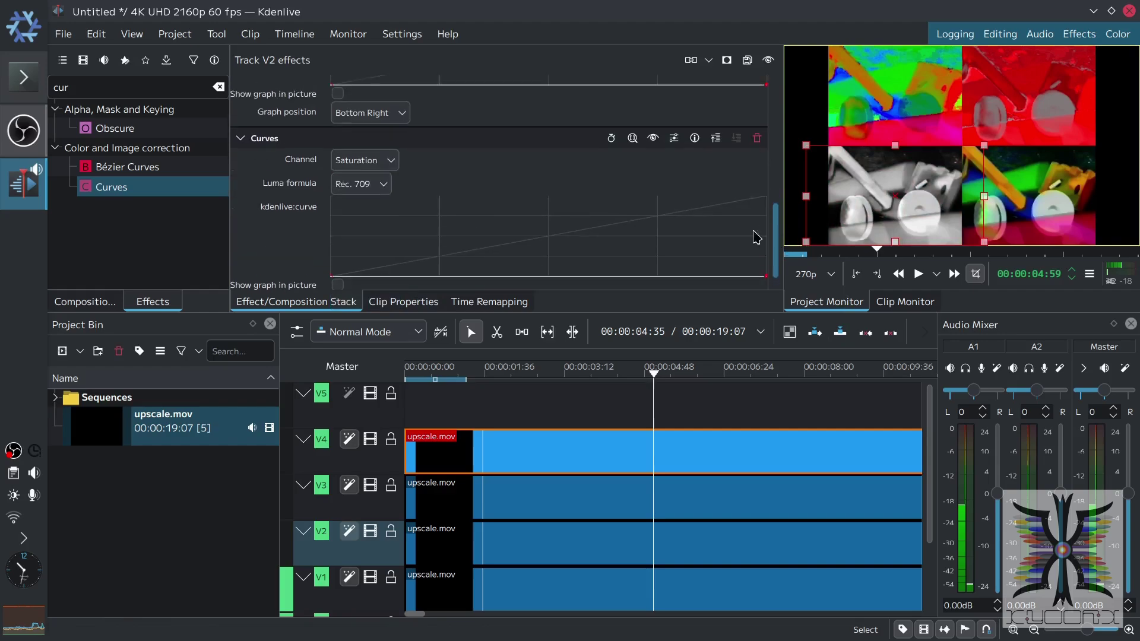
{"action": "left_click", "coordinate": [368, 186]}
{"action": "left_click", "coordinate": [364, 208]}
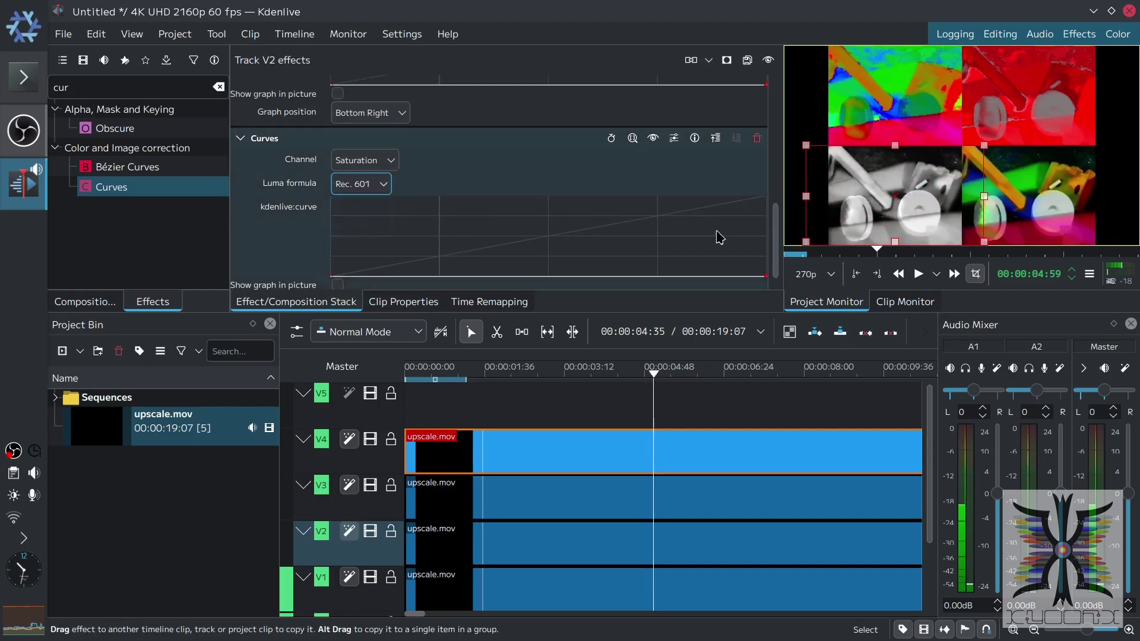
Toggle V2's Hue Curves effect off and on repeatedly to compare the results, leaving it disabled
{"action": "scroll", "coordinate": [713, 196], "scroll_direction": "up", "scroll_amount": 7}
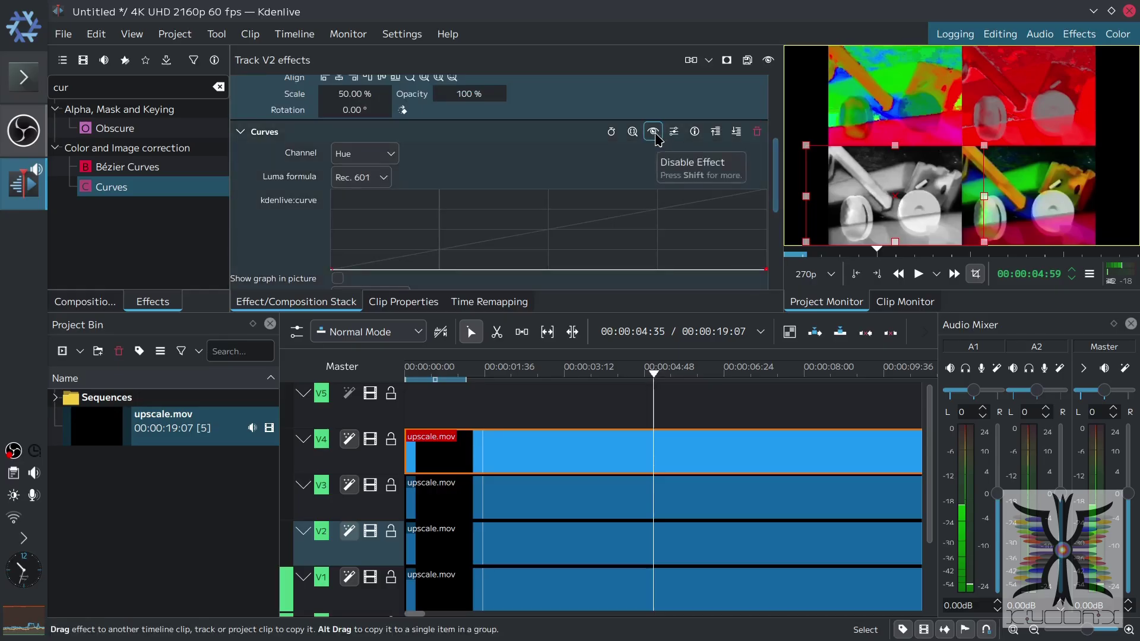
{"action": "left_click", "coordinate": [653, 132]}
{"action": "left_click", "coordinate": [653, 132]}
{"action": "left_click", "coordinate": [653, 132]}
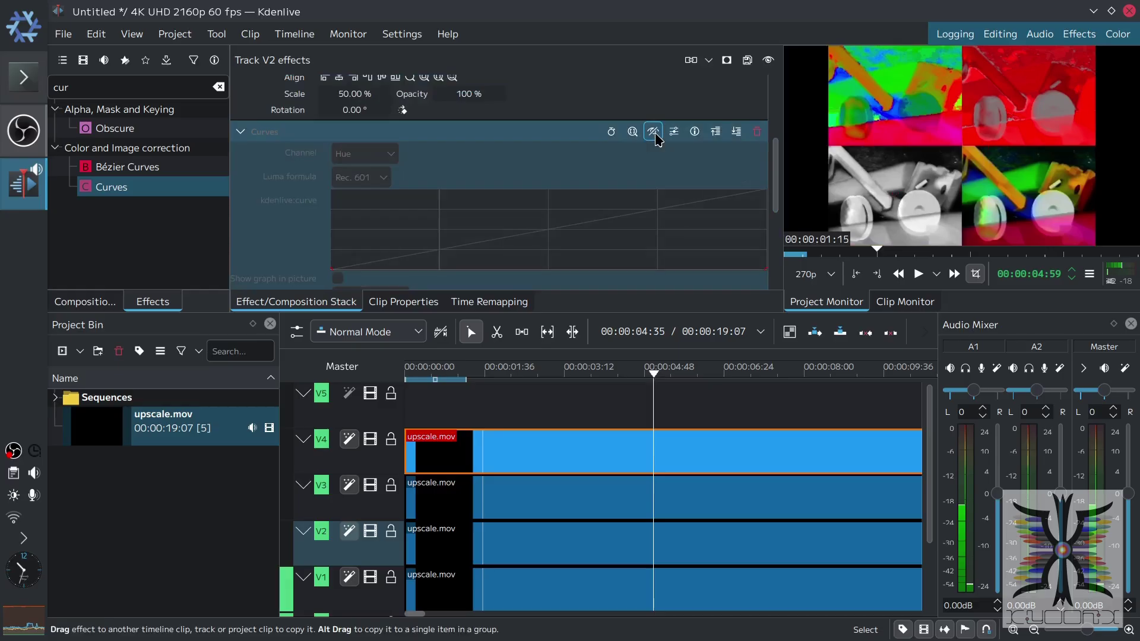
{"action": "left_click", "coordinate": [653, 131]}
{"action": "left_click", "coordinate": [654, 132]}
{"action": "left_click", "coordinate": [655, 135]}
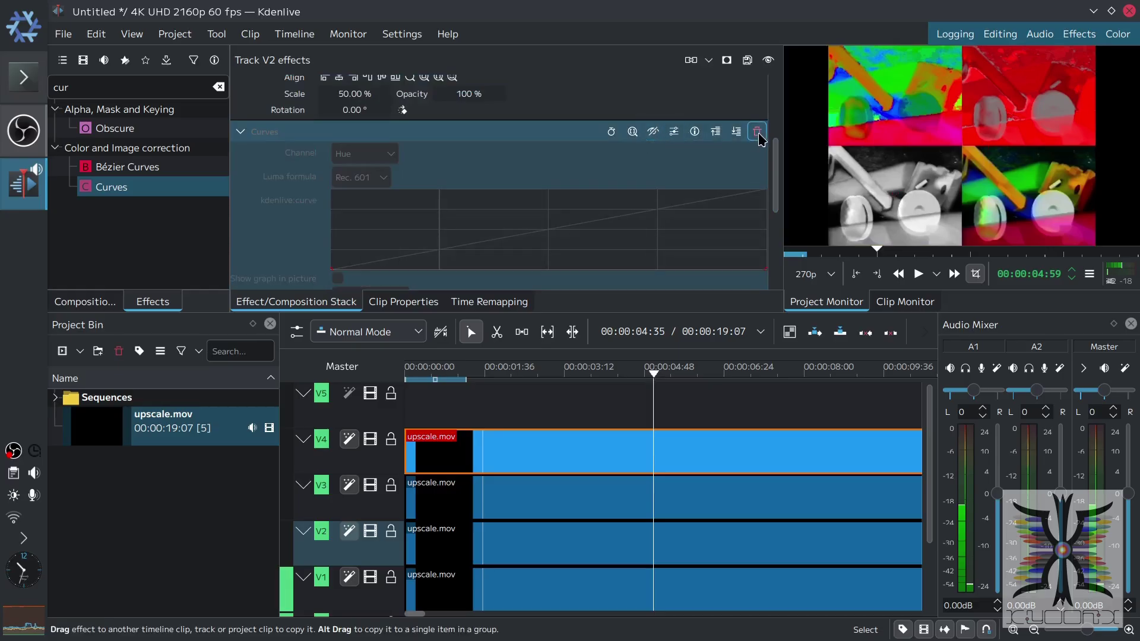
{"action": "scroll", "coordinate": [760, 140], "scroll_direction": "up", "scroll_amount": 3}
{"action": "scroll", "coordinate": [775, 157], "scroll_direction": "down", "scroll_amount": 5}
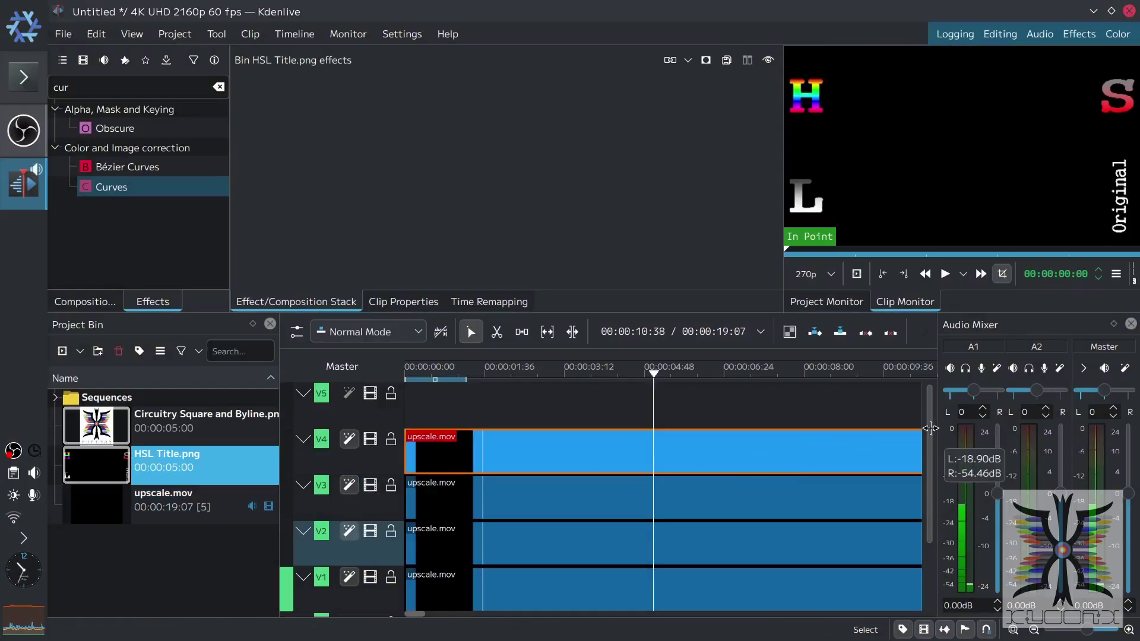
Try inserting one video track above V1, and undo the insertion
{"action": "left_click_drag", "start_coordinate": [931, 435], "coordinate": [930, 500]}
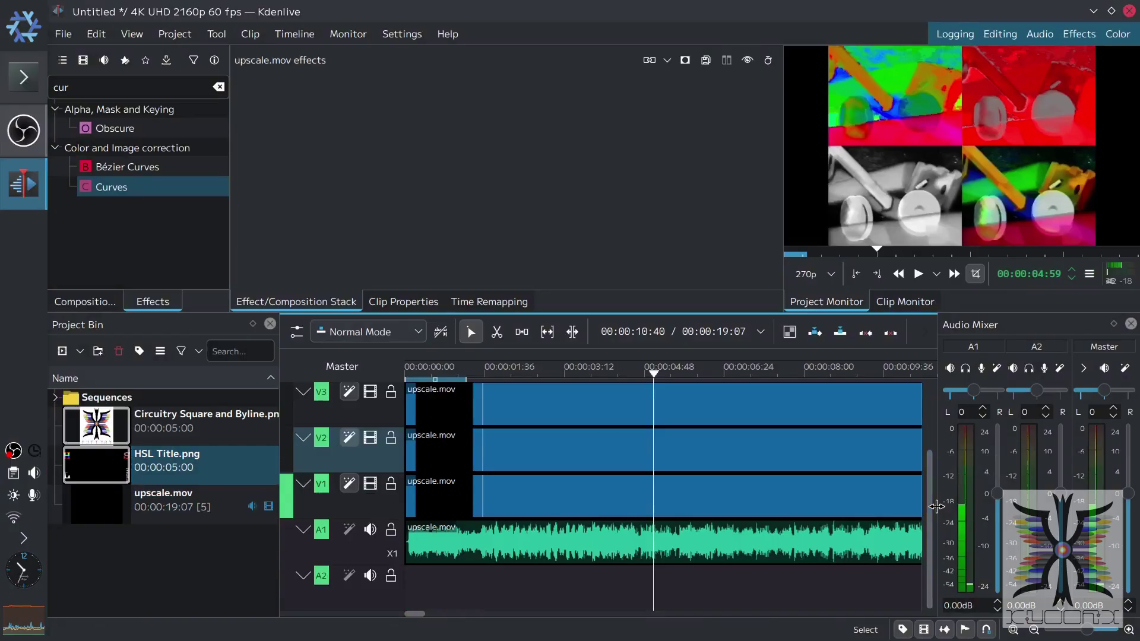
{"action": "right_click", "coordinate": [381, 497]}
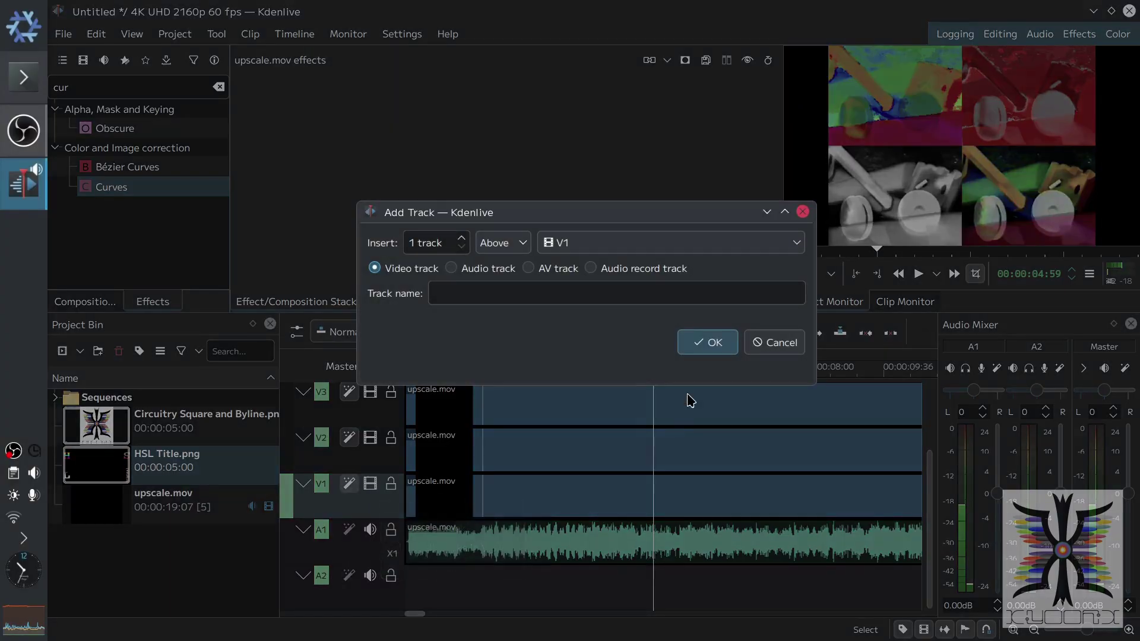
{"action": "left_click", "coordinate": [709, 342]}
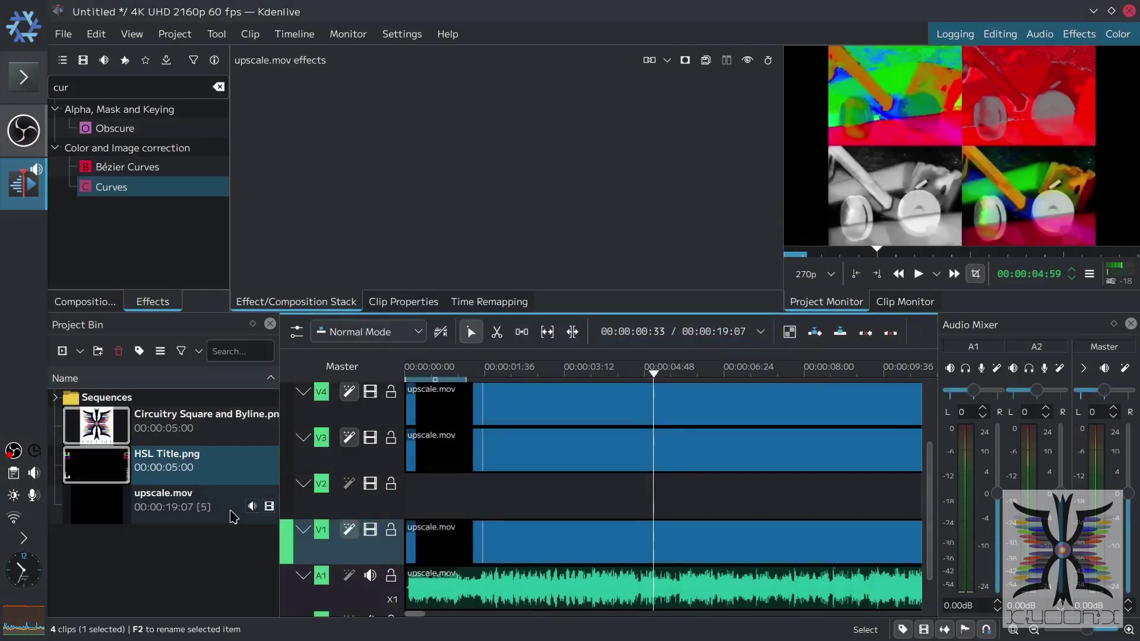
{"action": "left_click", "coordinate": [97, 34]}
{"action": "left_click", "coordinate": [115, 58]}
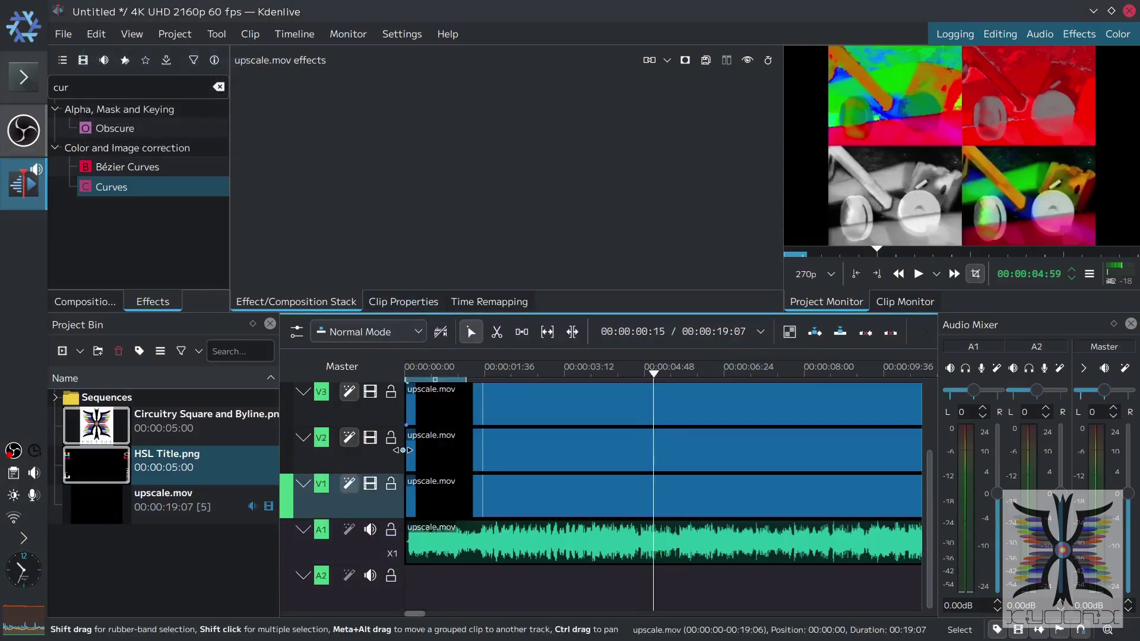
Insert one video track under V1
{"action": "right_click", "coordinate": [399, 495]}
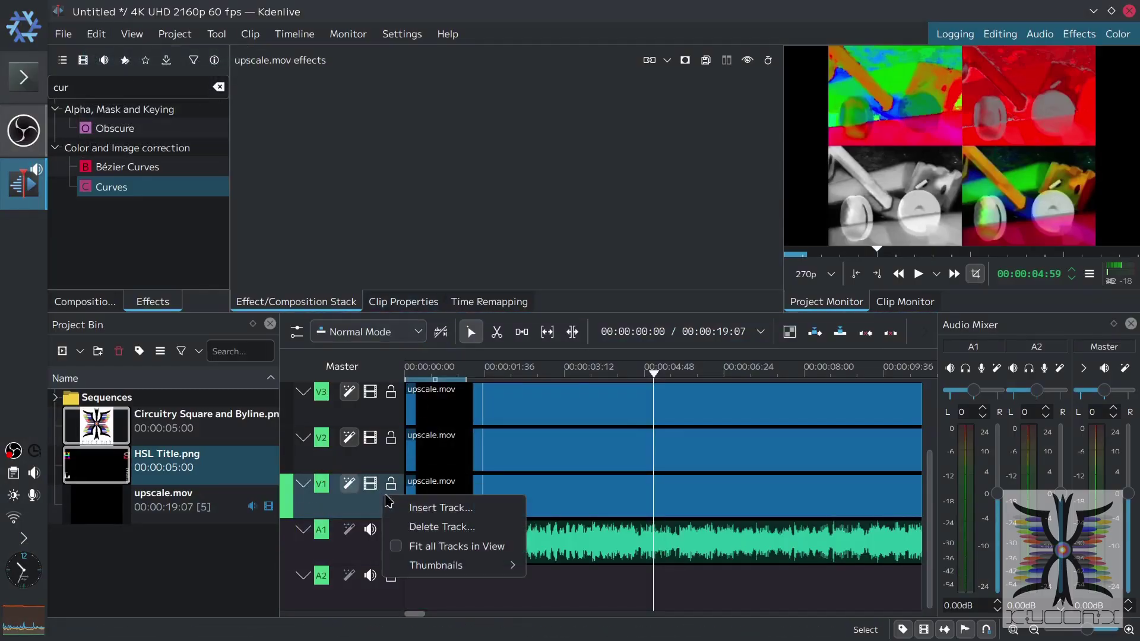
{"action": "left_click", "coordinate": [445, 505]}
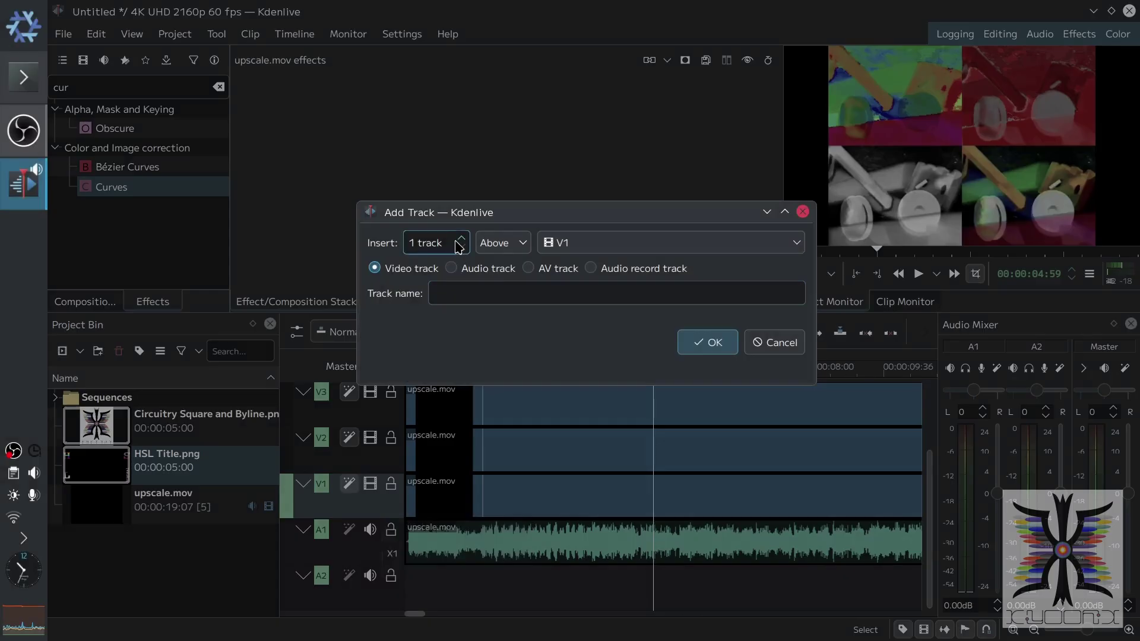
{"action": "left_click", "coordinate": [503, 243]}
{"action": "left_click", "coordinate": [504, 289]}
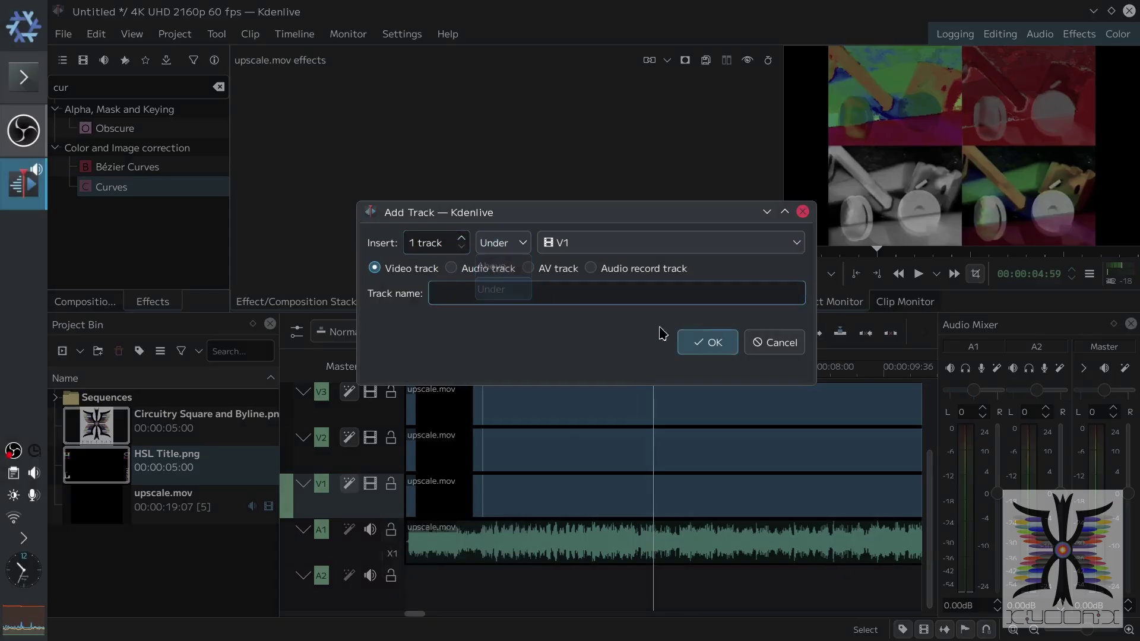
{"action": "left_click", "coordinate": [700, 342]}
Place HSL Title.png at the start of the new V1 track and extend it to the end of the upscale.mov clips
{"action": "left_click_drag", "start_coordinate": [247, 472], "coordinate": [420, 544]}
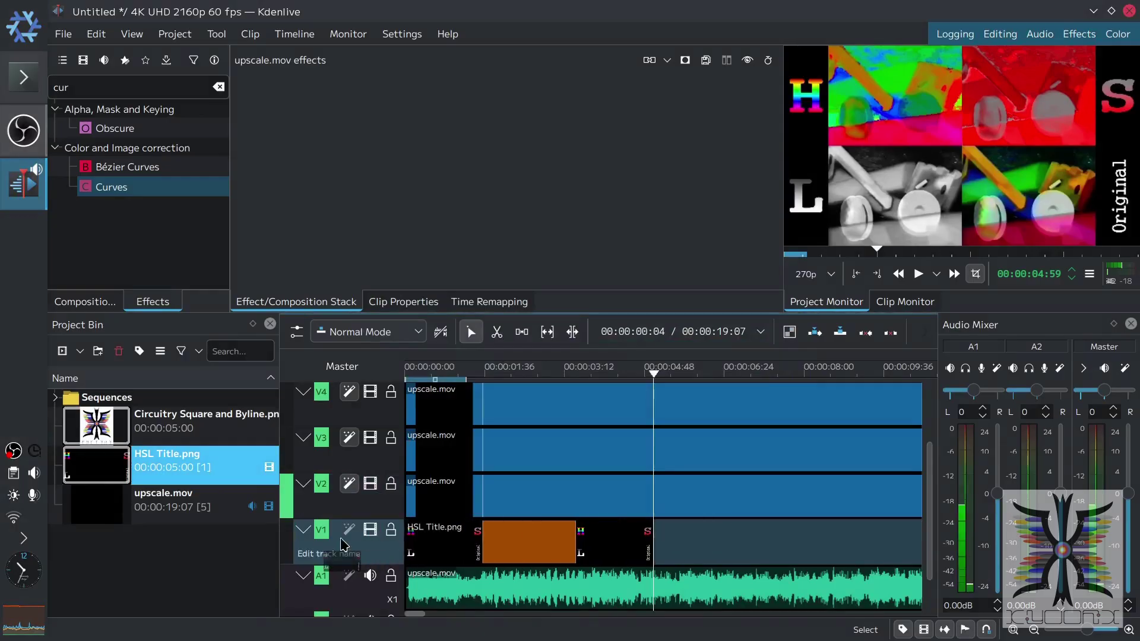
{"action": "left_click_drag", "start_coordinate": [648, 541], "coordinate": [1049, 535]}
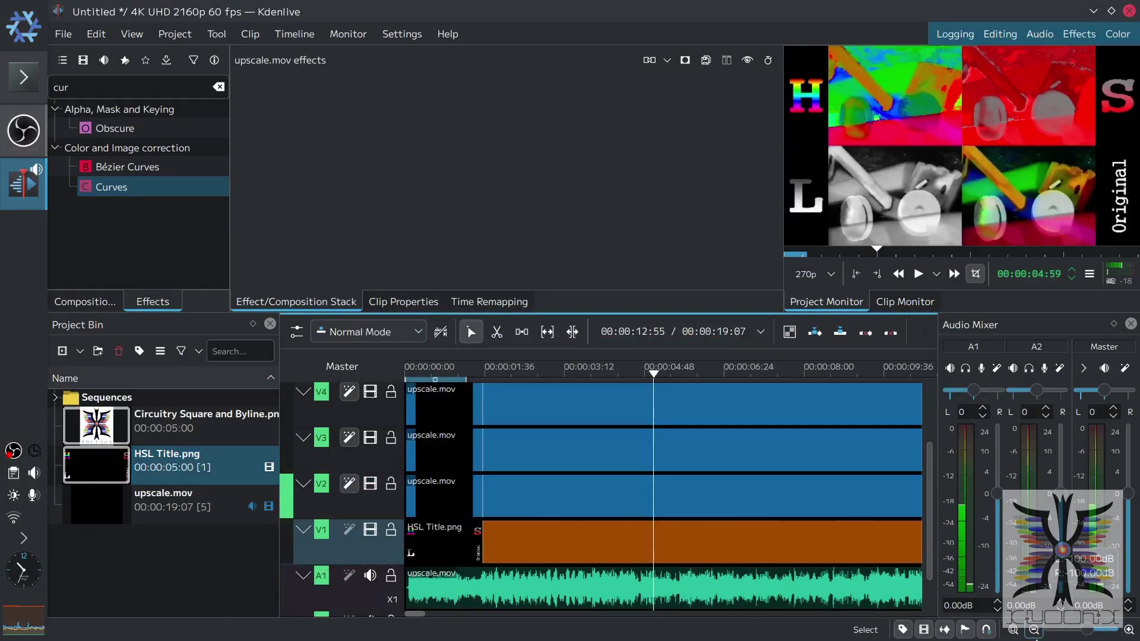
{"action": "left_click", "coordinate": [1033, 629]}
{"action": "left_click", "coordinate": [1033, 629]}
{"action": "left_click", "coordinate": [1033, 629]}
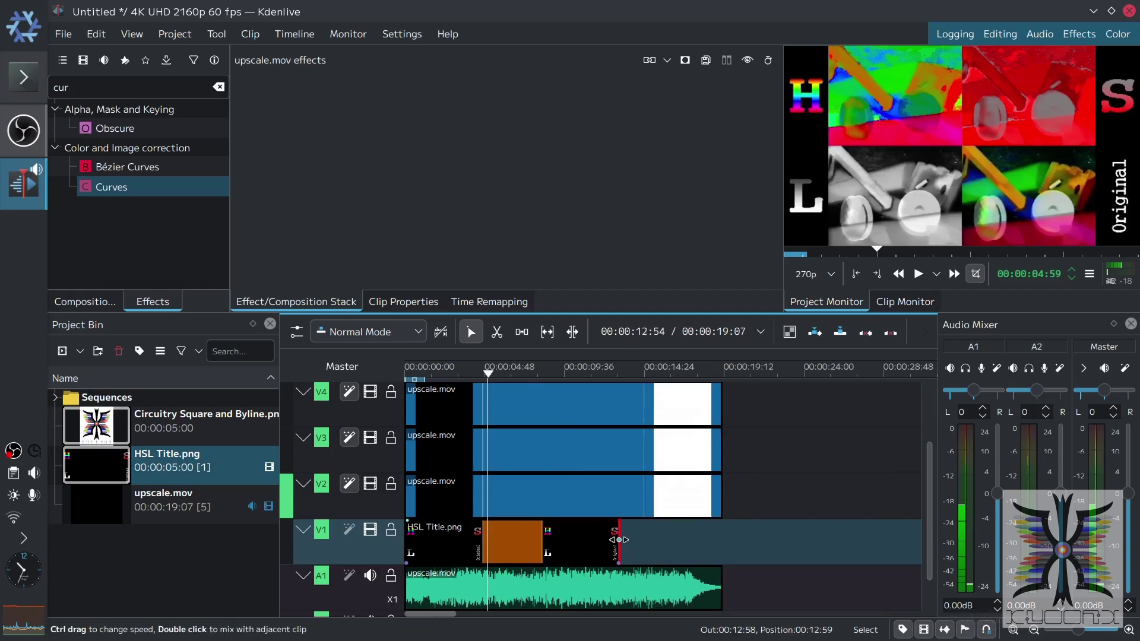
{"action": "left_click_drag", "start_coordinate": [621, 537], "coordinate": [720, 537]}
Place the Circuitry Square and Byline image at the start of V6 and extend it to the end of the upscale.mov clips
{"action": "left_click_drag", "start_coordinate": [928, 517], "coordinate": [927, 461]}
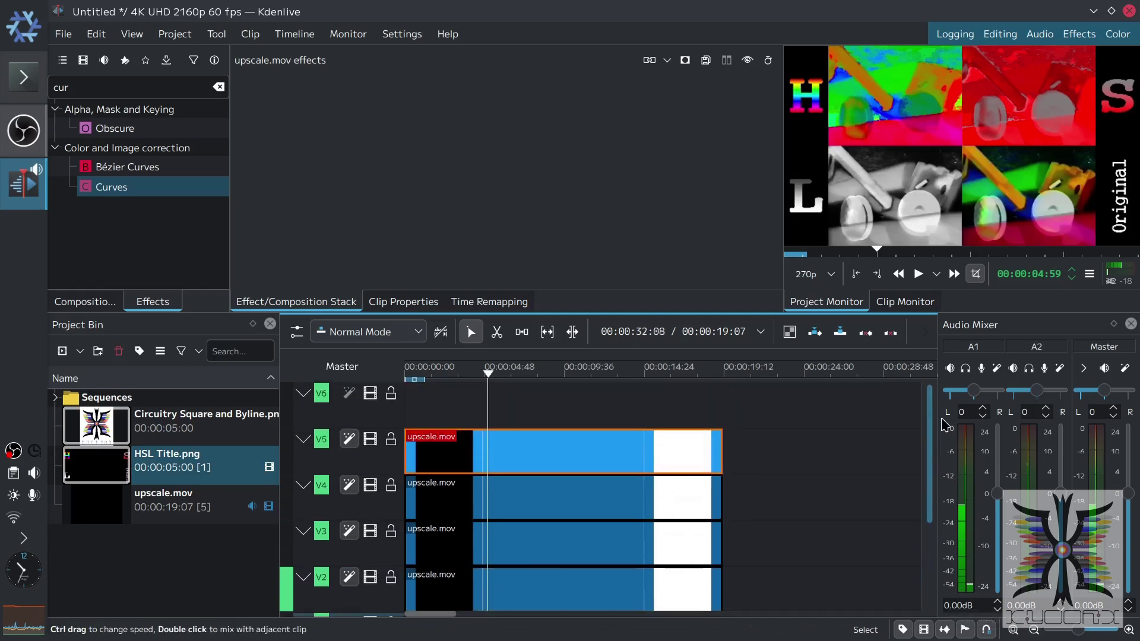
{"action": "left_click_drag", "start_coordinate": [114, 432], "coordinate": [410, 405]}
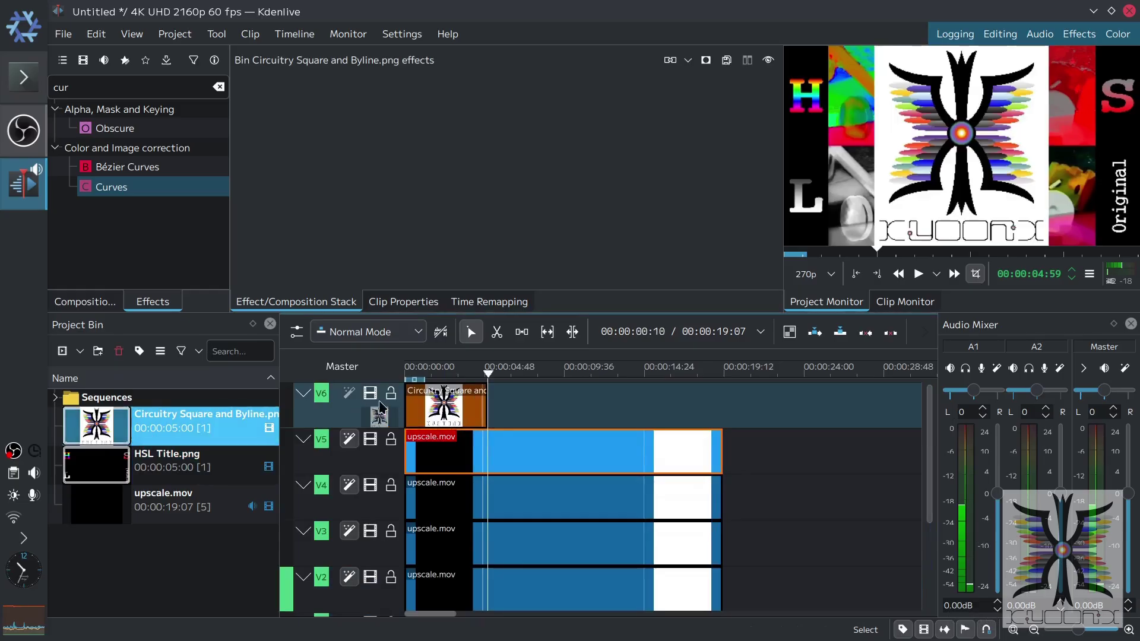
{"action": "left_click_drag", "start_coordinate": [488, 408], "coordinate": [720, 407]}
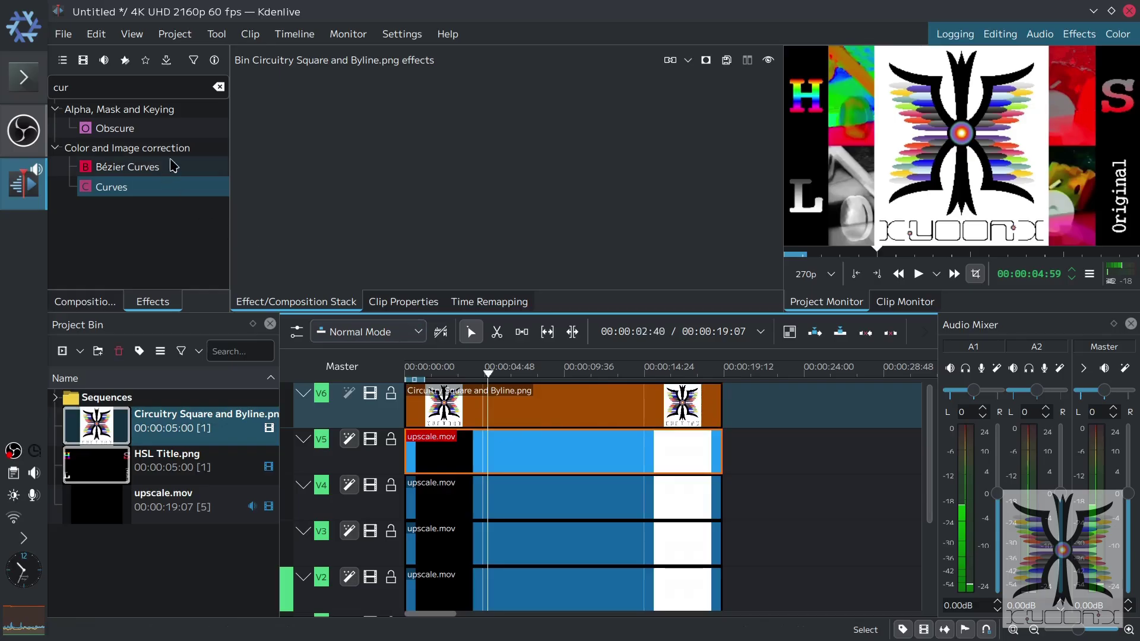
Add a Transform effect to track V6 and set its scale to 25%
{"action": "double_click", "coordinate": [153, 89]}
{"action": "type", "text": "transf"}
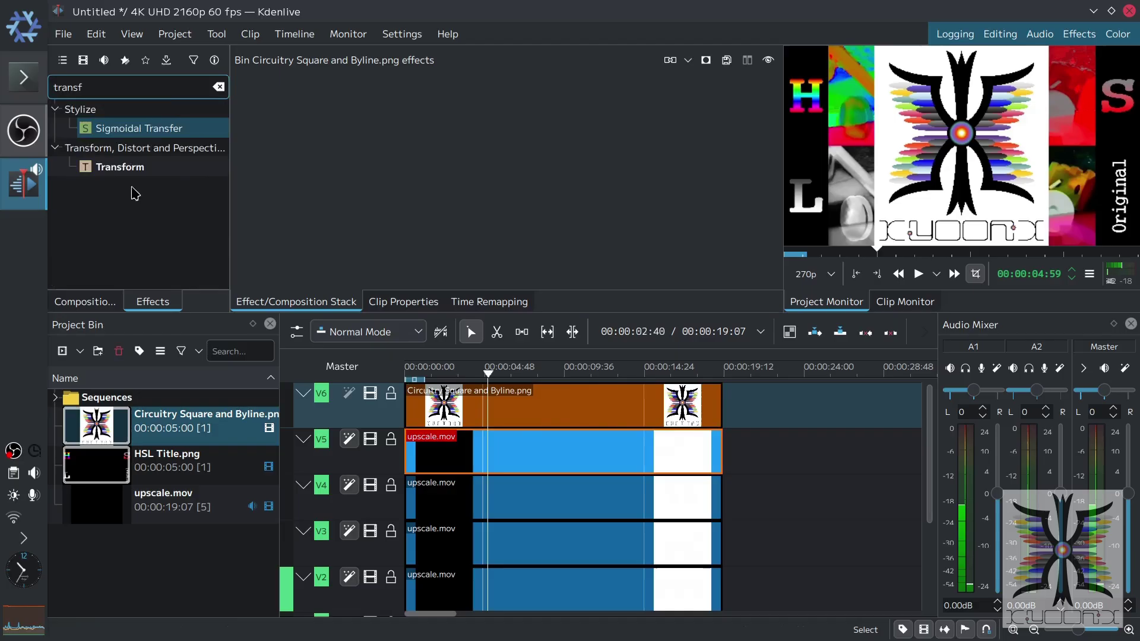
{"action": "left_click_drag", "start_coordinate": [119, 167], "coordinate": [383, 412]}
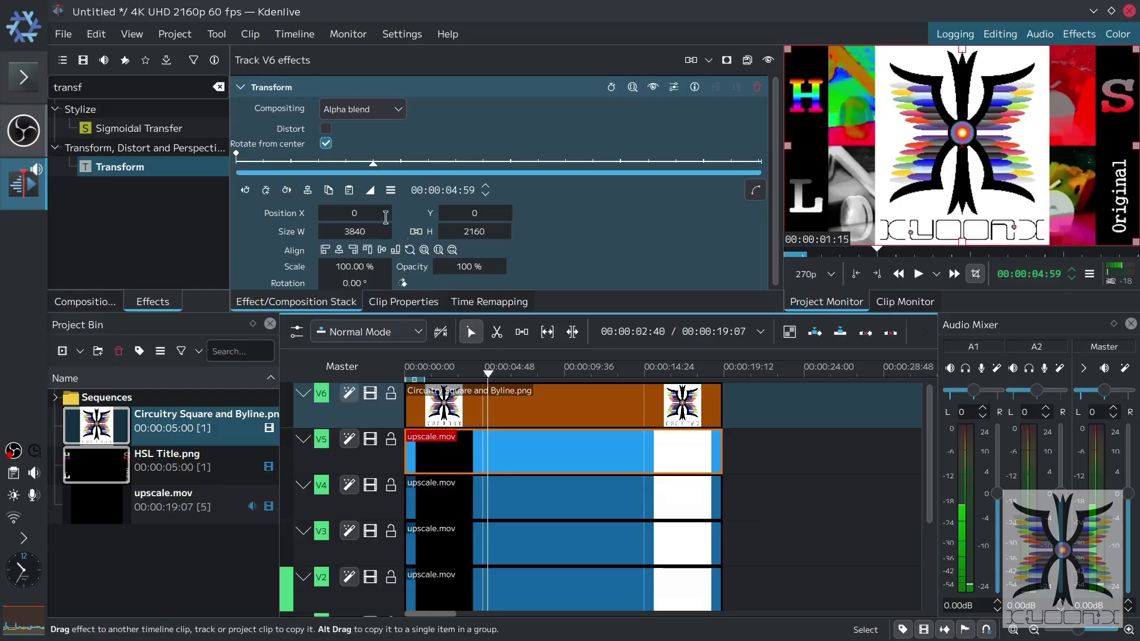
{"action": "left_click", "coordinate": [339, 267]}
{"action": "type", "text": "25"}
{"action": "key", "text": "Return"}
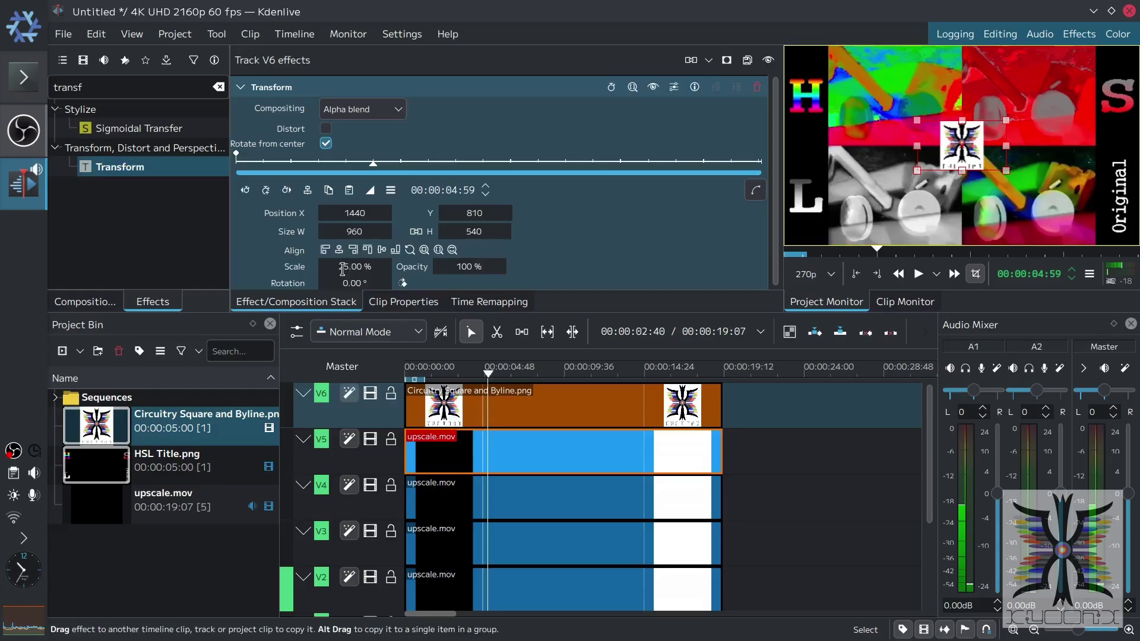